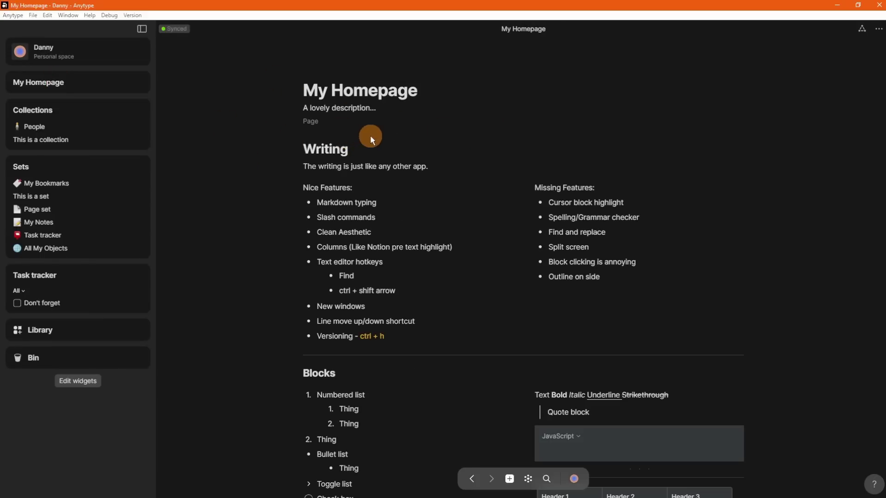
- Examine the Anytype lexicon definitions near the end of the My Homepage page, highlighting the term "Object"
scroll(371, 137, down, 20)
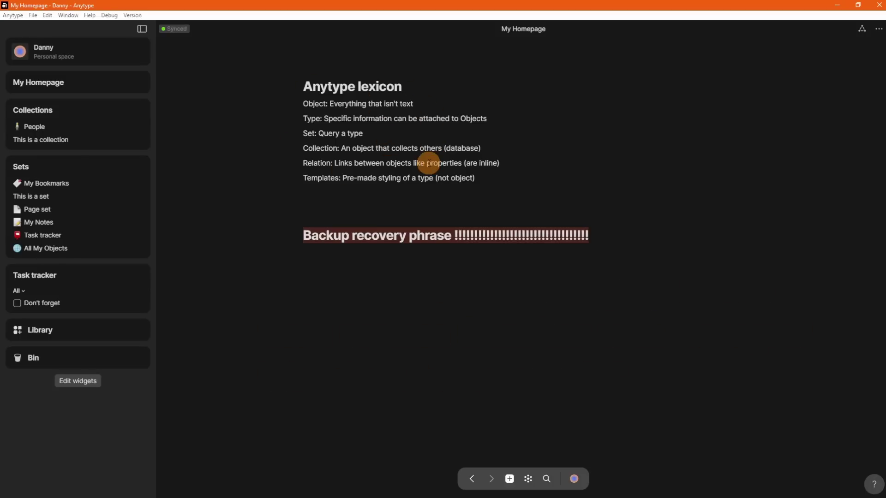
scroll(335, 147, up, 1)
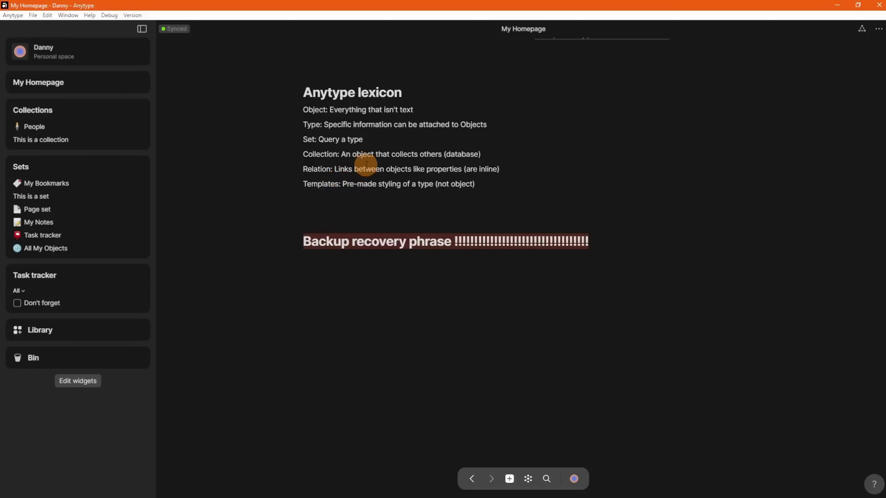
double_click(309, 180)
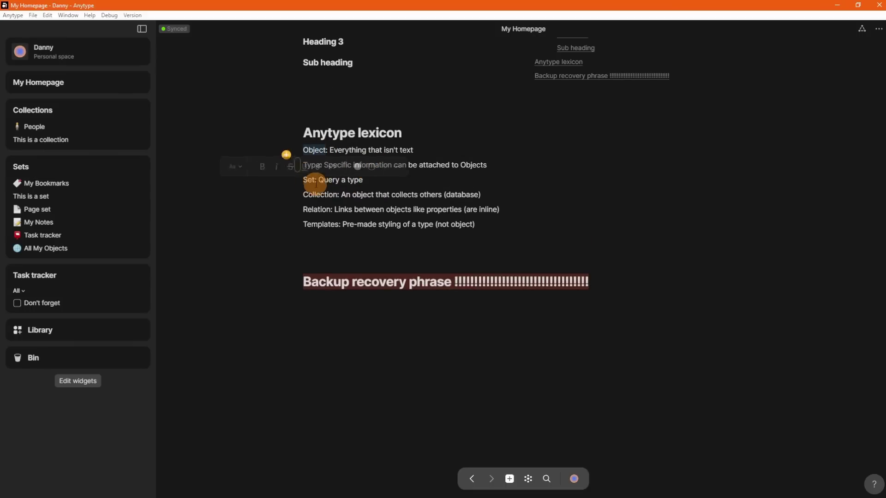
click(384, 209)
scroll(385, 209, up, 15)
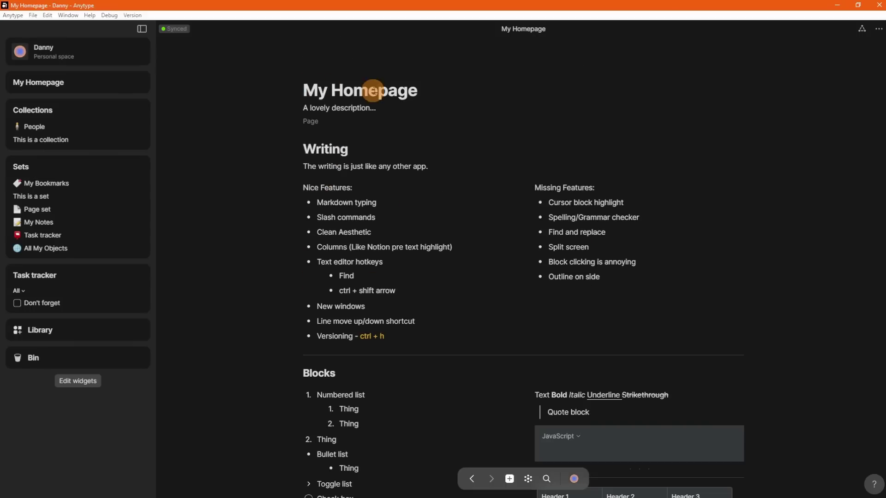
- Examine the object type options of the My Homepage page without changing its type
click(314, 123)
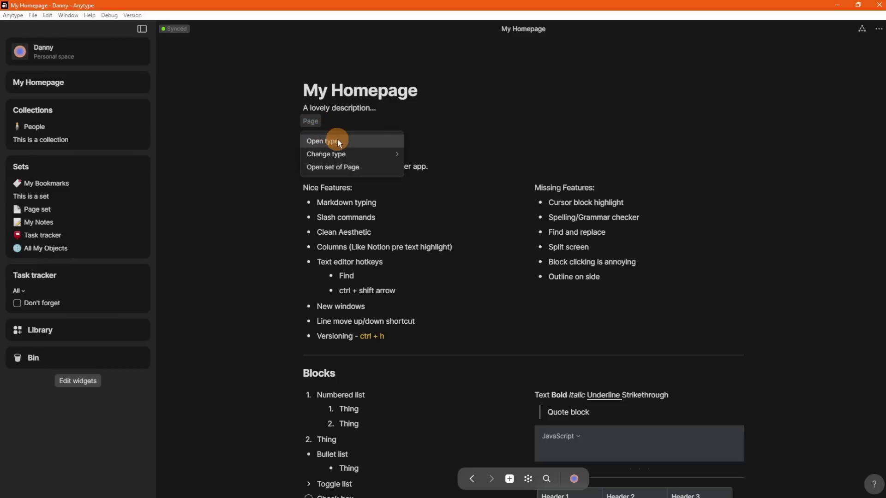
click(322, 92)
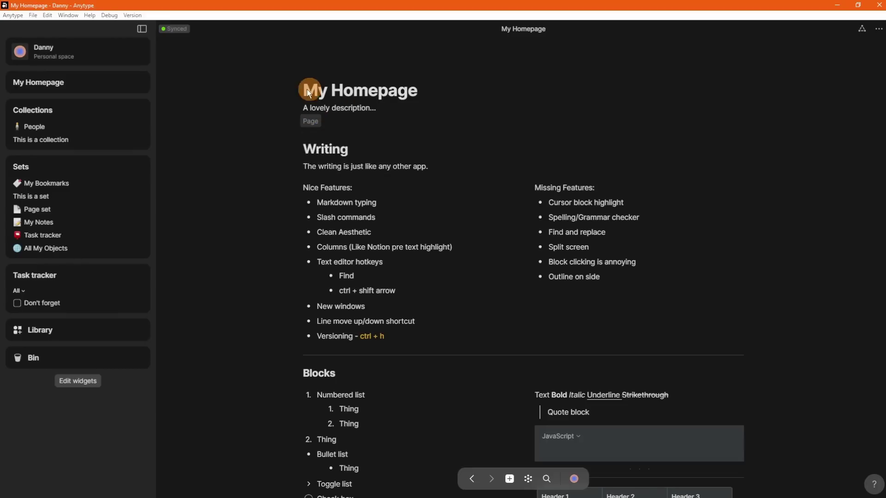
click(312, 123)
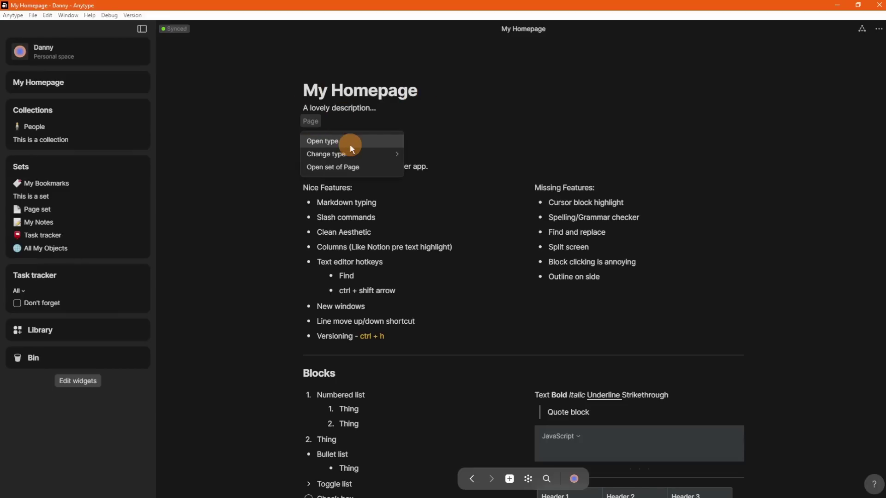
click(445, 120)
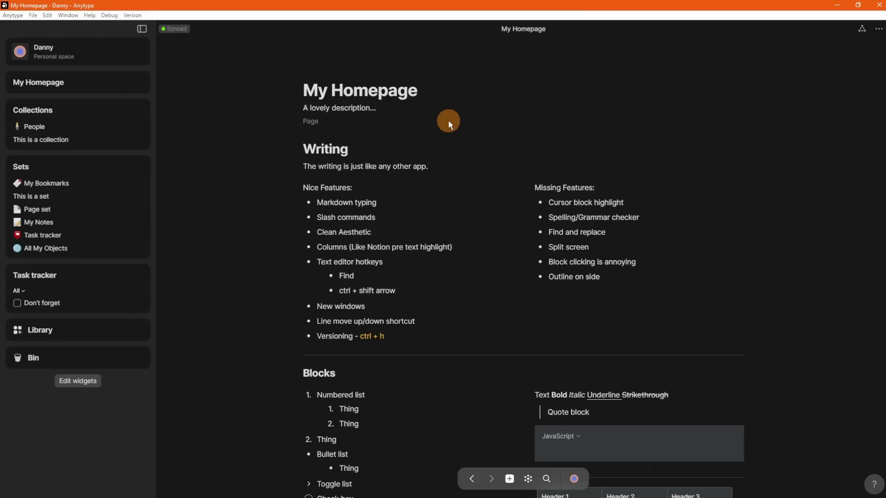
- Browse the slash command list at the end of the "Slash commands" bullet, and remove the slash again
click(410, 168)
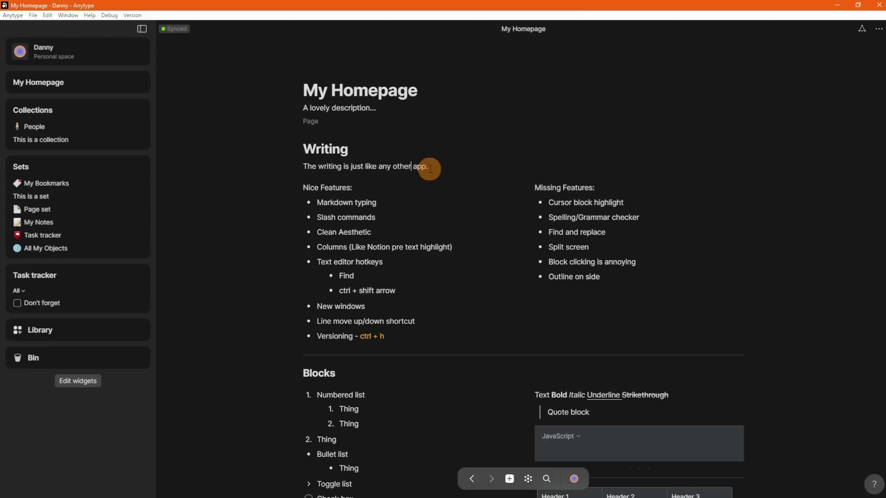
scroll(431, 168, down, 1)
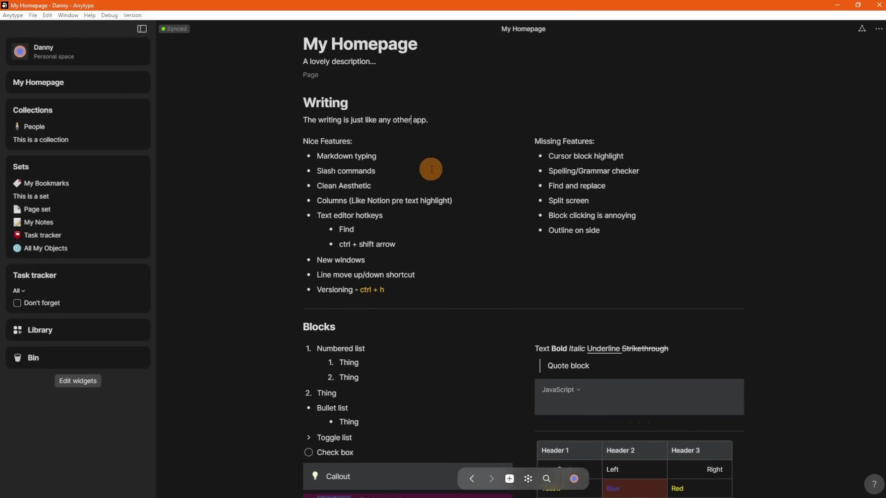
key(Down)
key(Down)
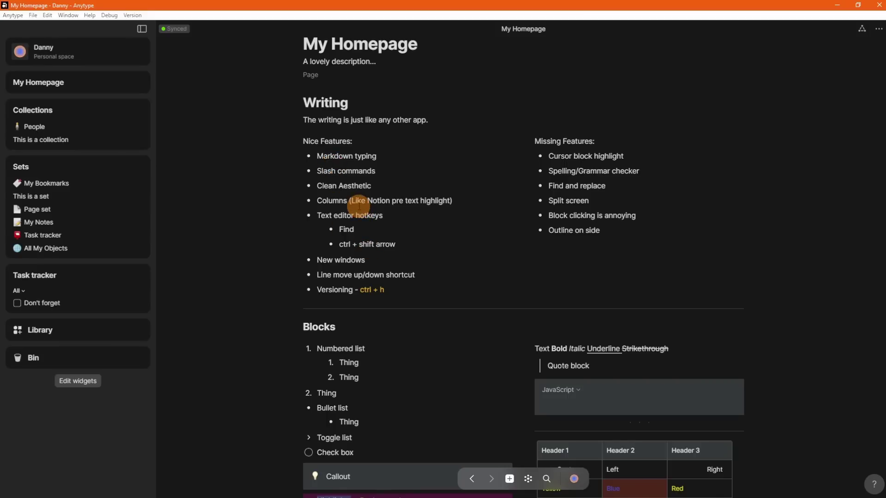
click(411, 178)
text(/)
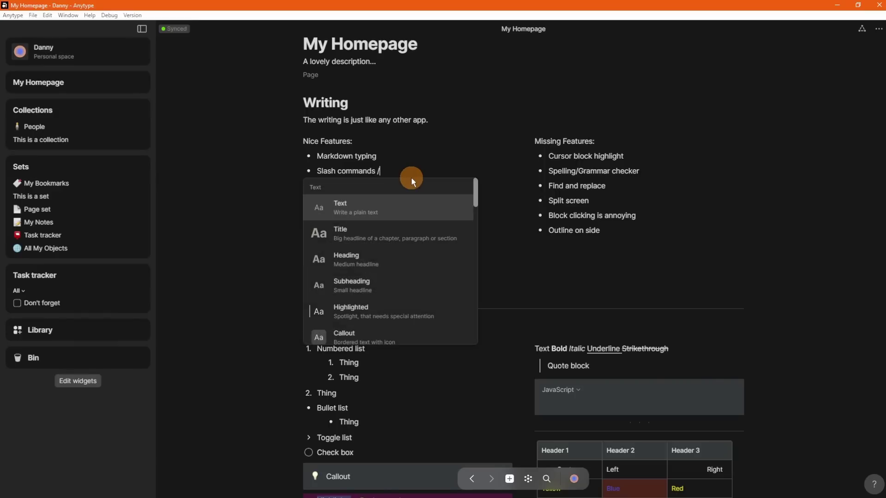
scroll(392, 264, down, 10)
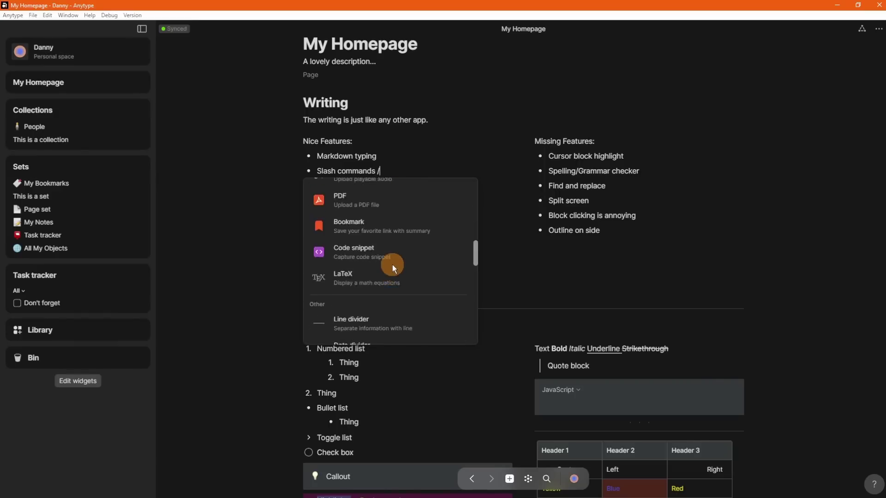
scroll(392, 231, up, 2)
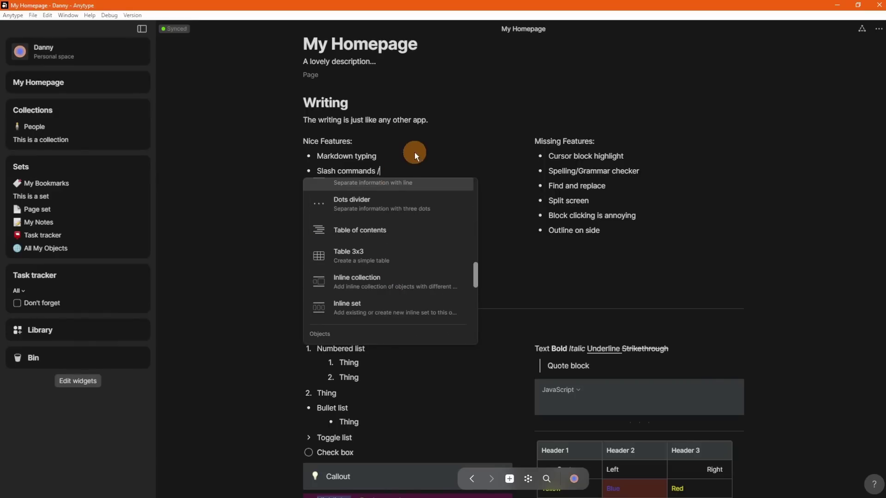
key(BackSpace)
key(BackSpace)
key(Down)
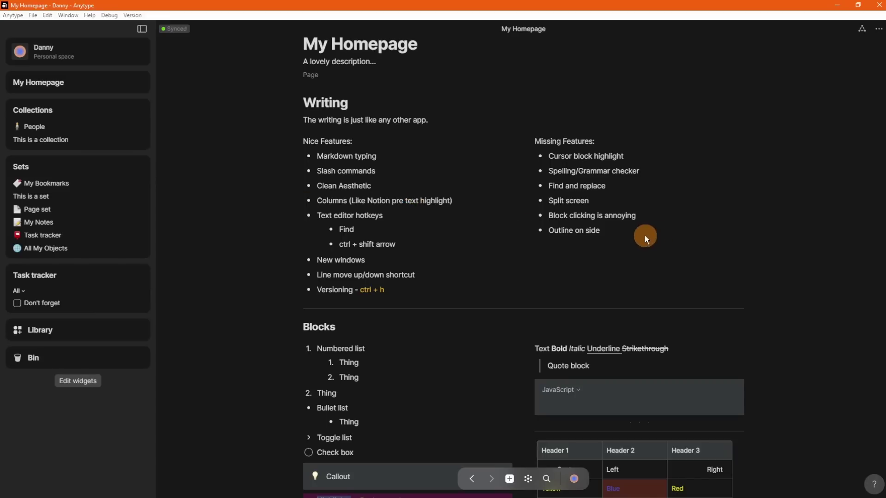
- Try selecting several bullets at once in the Missing Features and Nice Features lists, clearing each selection
drag(642, 236, 586, 154)
click(625, 215)
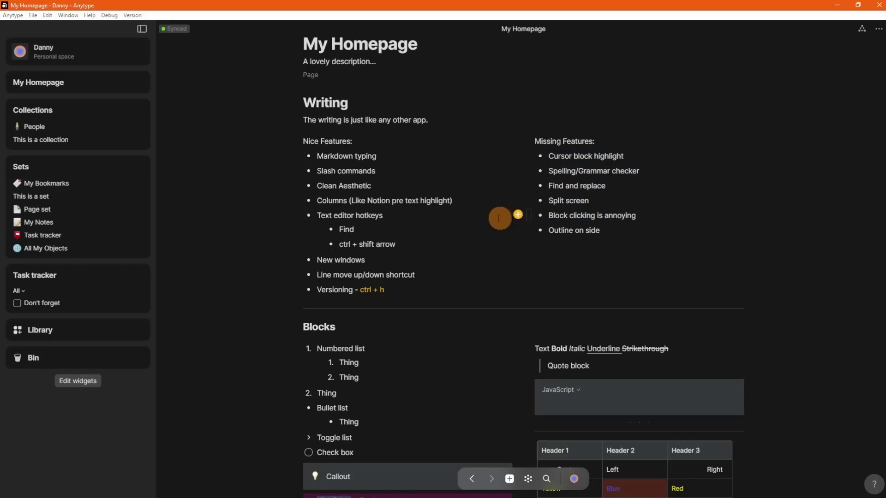
click(388, 215)
drag(387, 215, 348, 201)
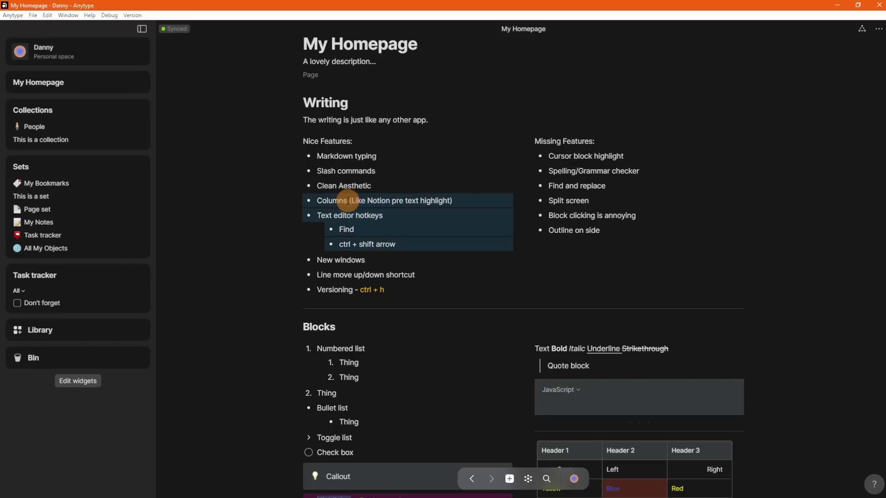
click(390, 182)
drag(616, 243, 642, 195)
click(652, 205)
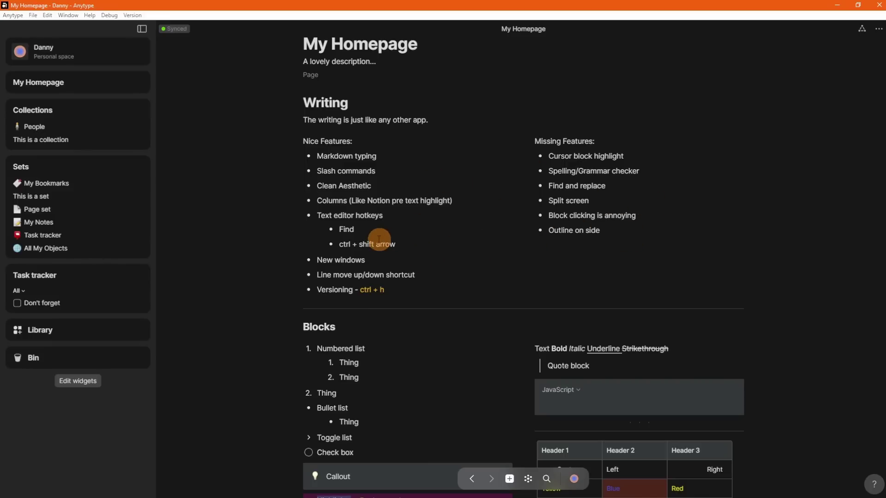
drag(376, 234, 397, 211)
- Select the word "hotkeys" in the "Text editor hotkeys" bullet, and clear the selection
click(395, 210)
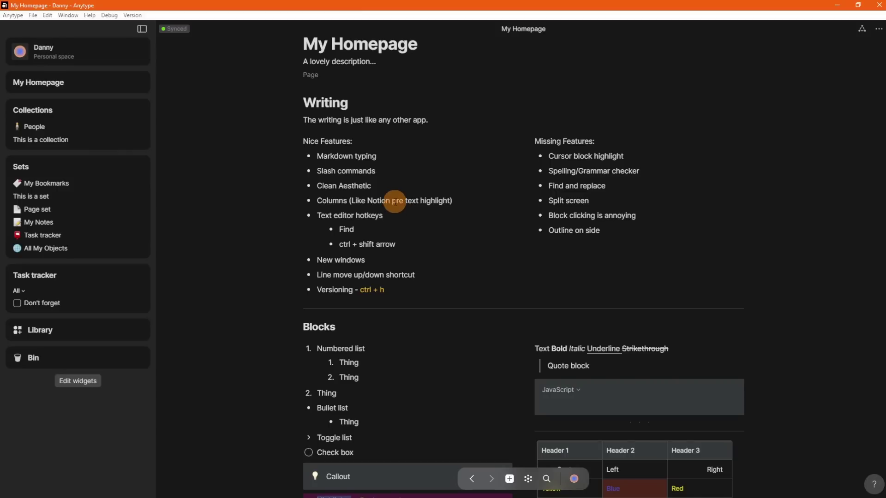
key(ctrl+shift+Left)
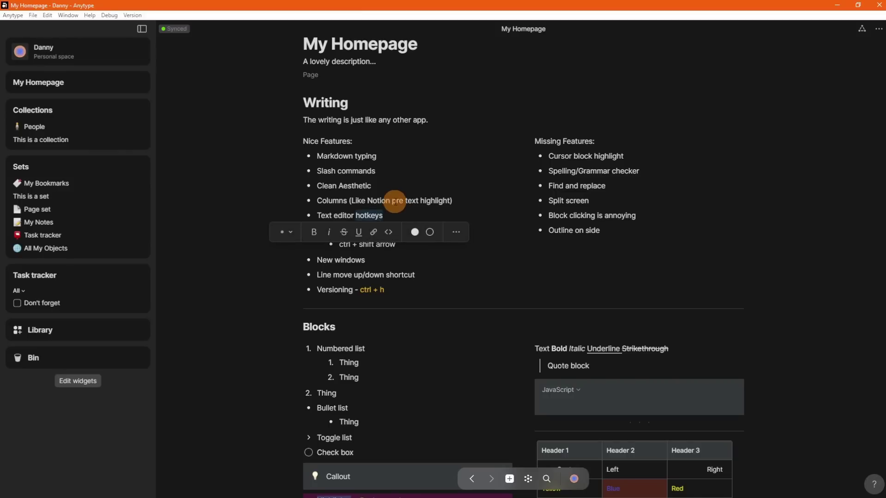
click(394, 202)
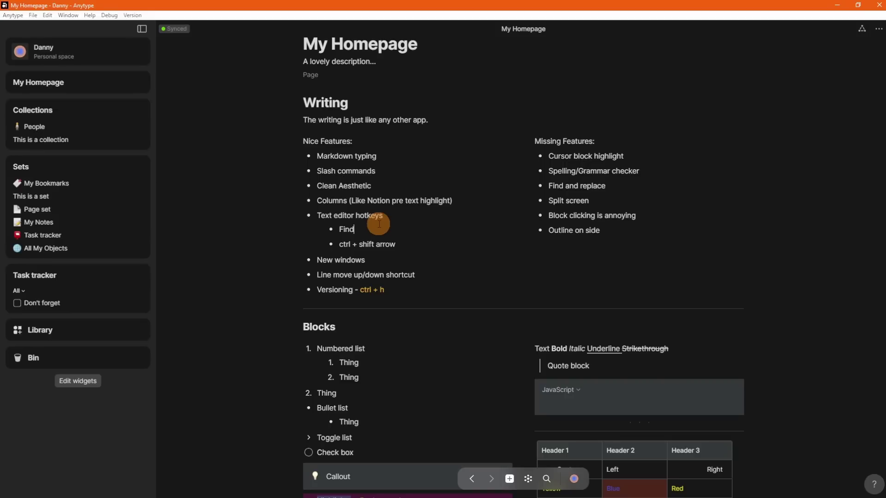
- Open and close the find function on the page, and check the available window commands
key(ctrl+f)
key(Escape)
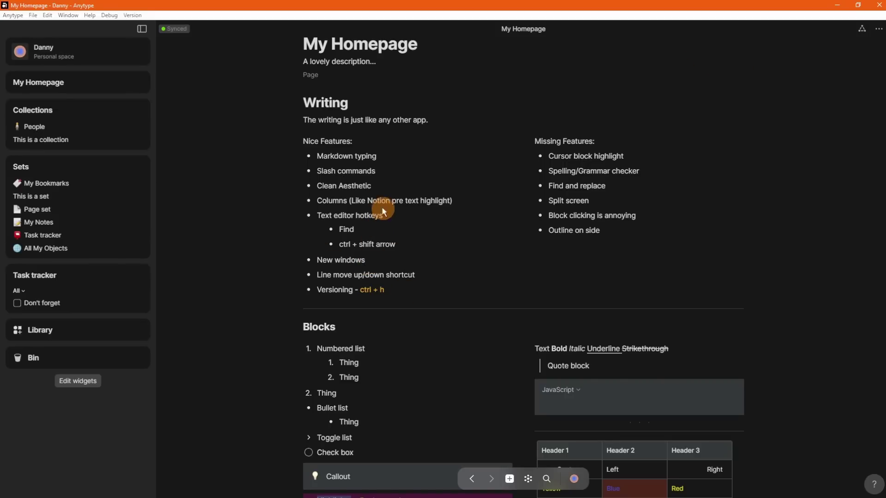
click(69, 17)
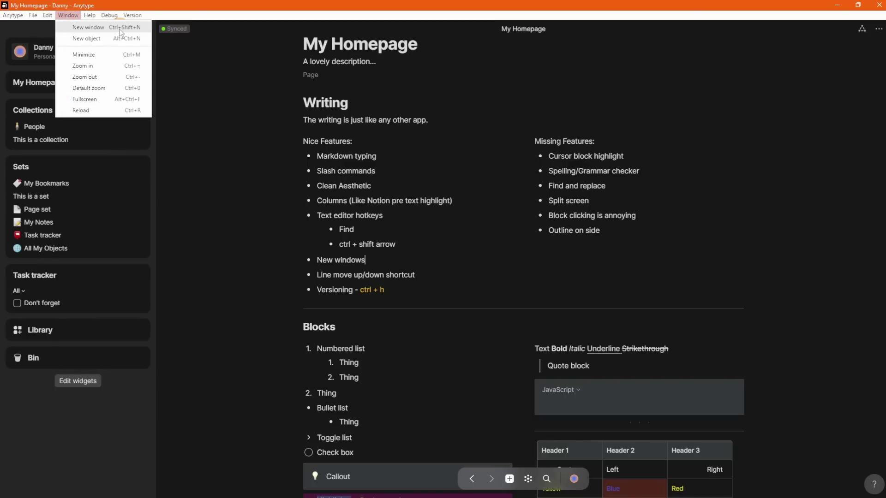
click(326, 263)
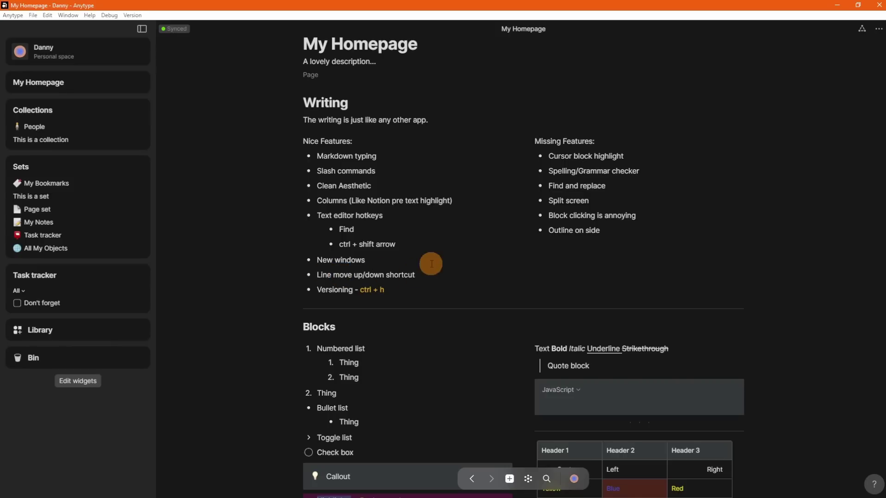
- Move the "Line move up/down shortcut" bullet up into the "Text editor hotkeys" sub-list and back below "New windows"
click(439, 276)
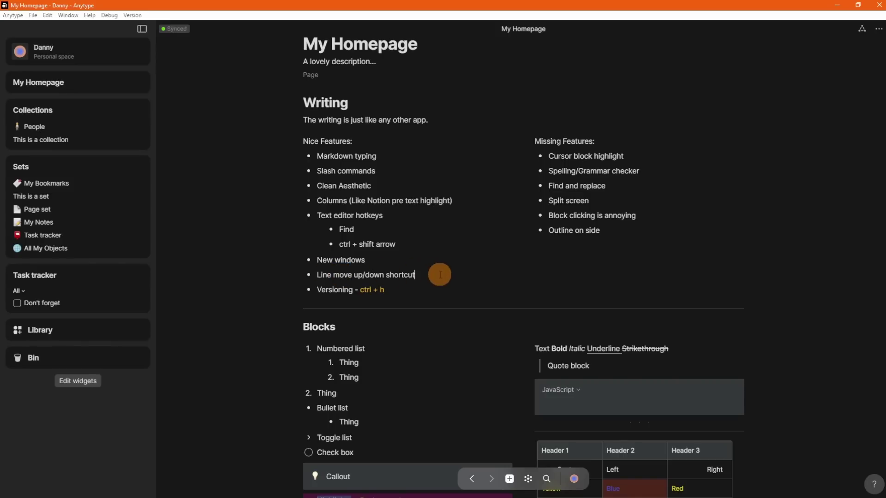
key(ctrl+shift+Up)
key(ctrl+shift+Up)
key(ctrl+shift+Up)
key(ctrl+shift+Down)
key(ctrl+shift+Down)
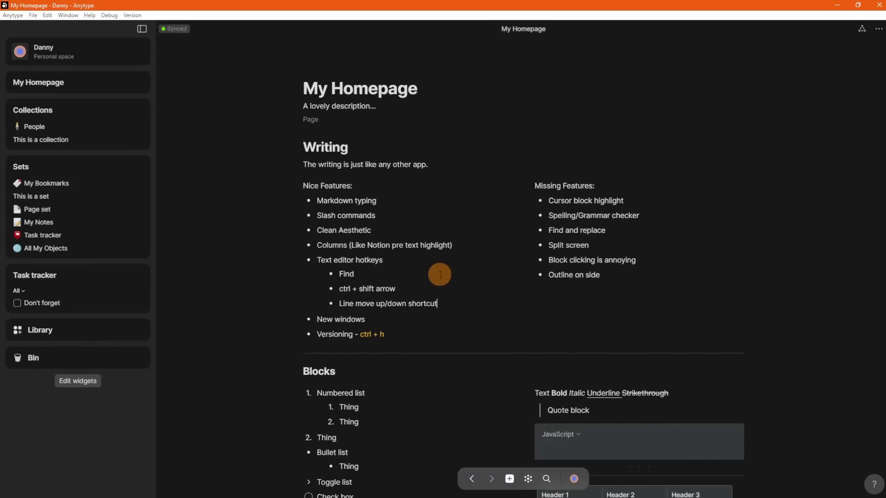
key(ctrl+shift+Down)
key(ctrl+shift+Down)
key(ctrl+shift+Up)
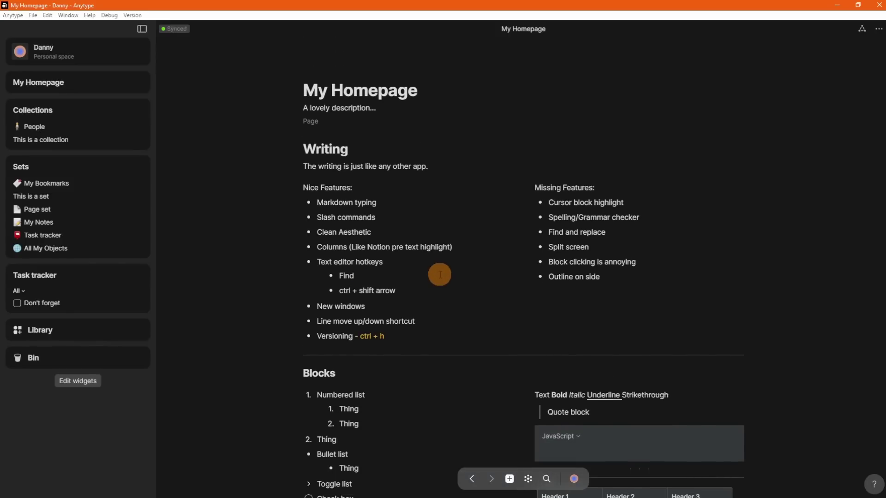
- View the version history of the My Homepage page, and return to the current version
scroll(440, 274, down, 1)
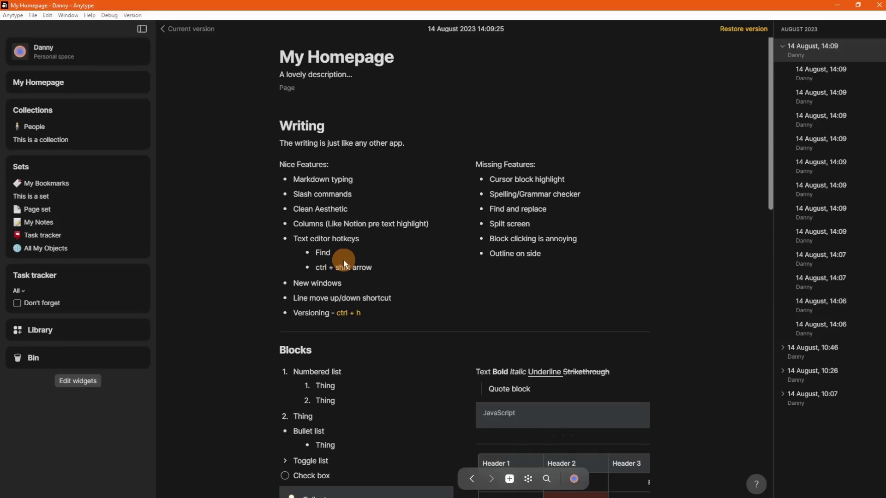
key(ctrl+h)
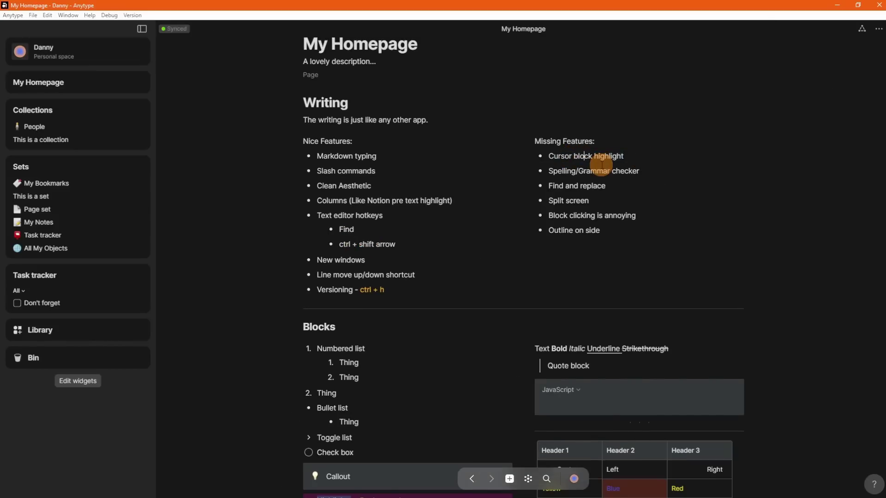
- Review the Missing Features list, highlighting the "Find and replace" and "Split screen" bullets
scroll(587, 200, down, 1)
scroll(589, 203, up, 2)
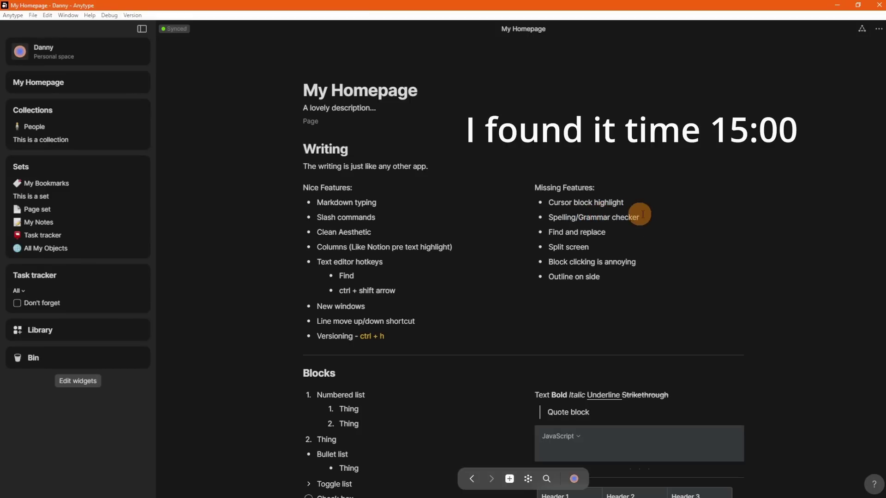
click(590, 217)
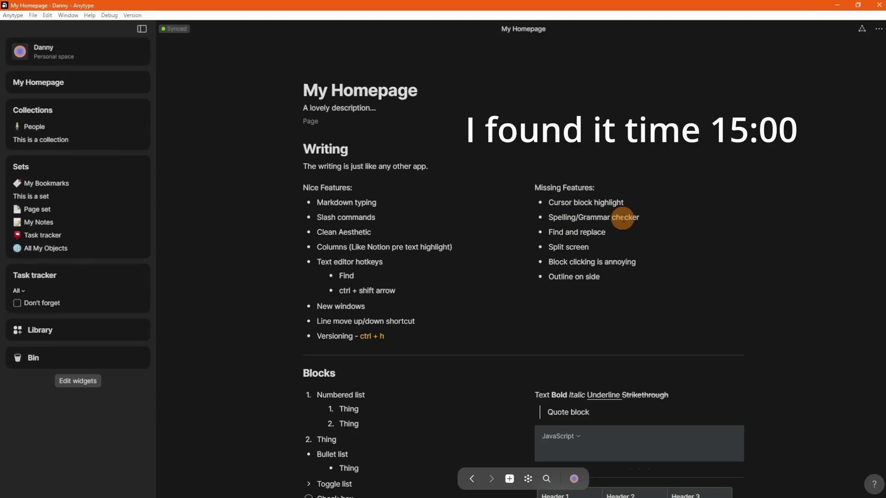
triple_click(614, 231)
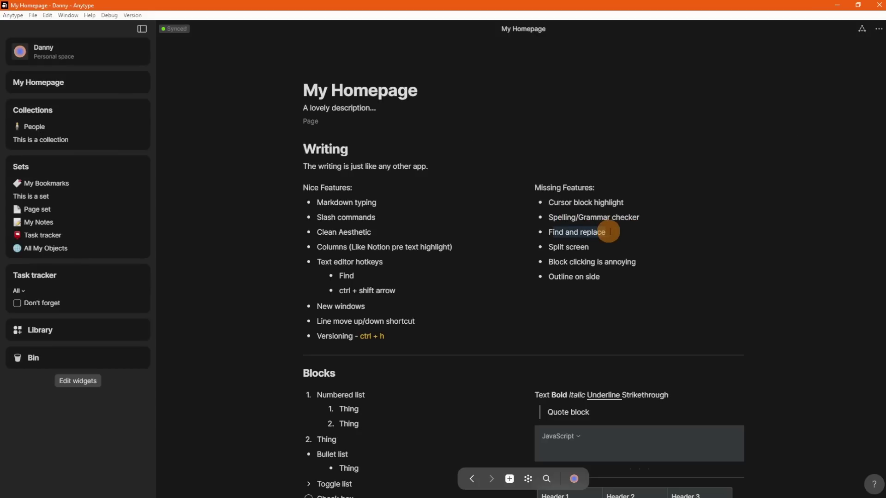
click(620, 231)
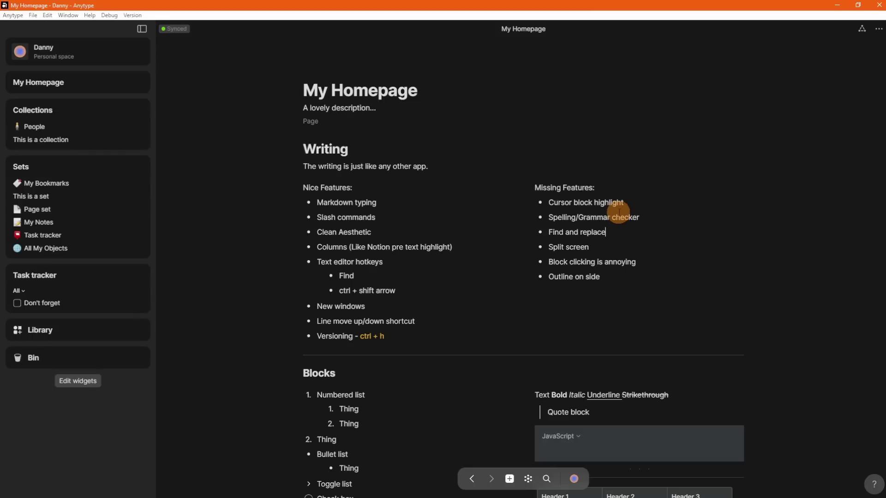
scroll(619, 214, down, 1)
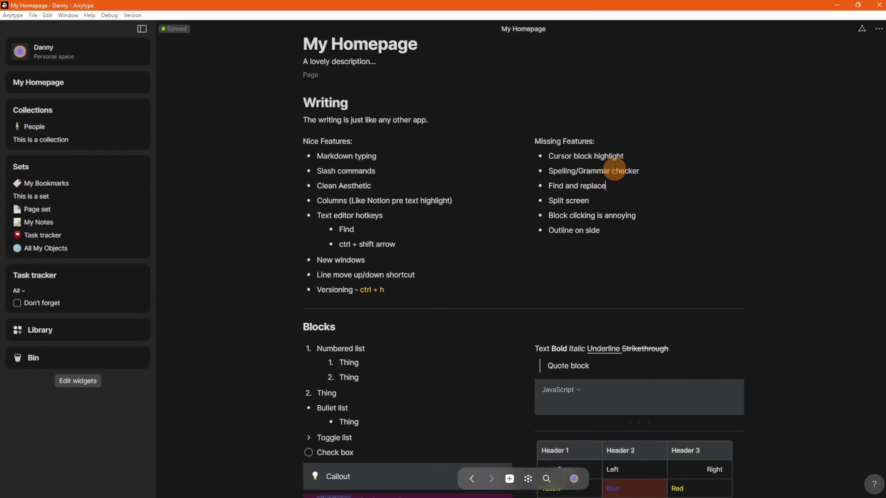
drag(589, 201, 556, 201)
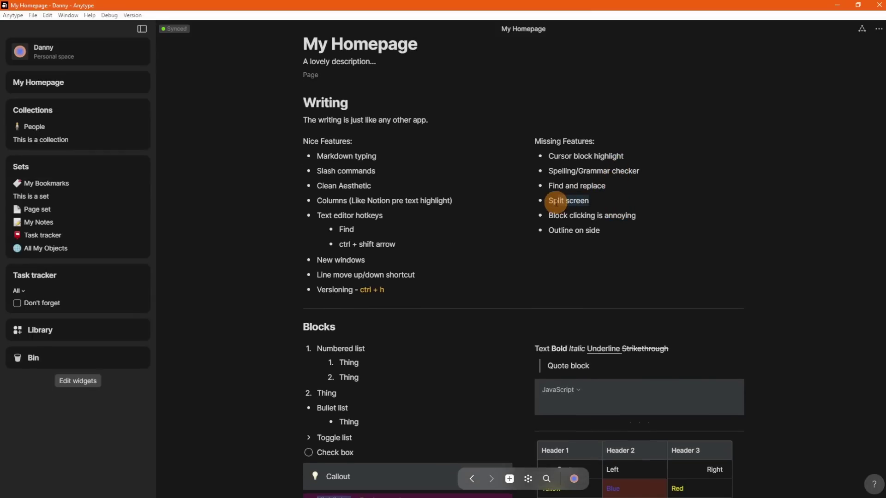
- Highlight the "Split screen" and "Block clicking is annoying" bullets, and place the cursor in the Quote block
click(573, 201)
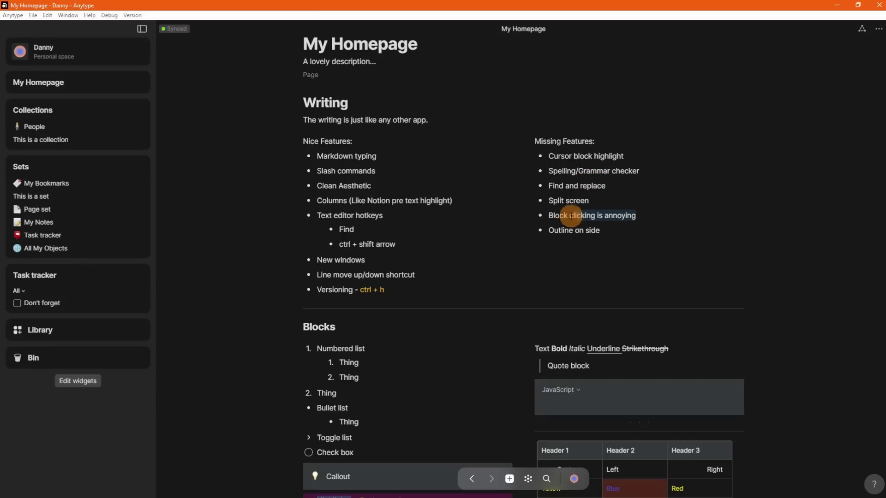
double_click(575, 202)
click(576, 201)
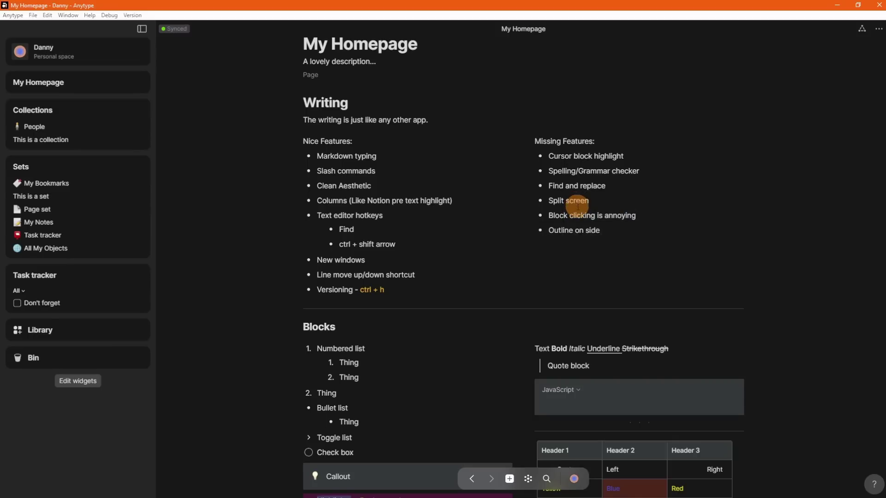
scroll(576, 202, down, 3)
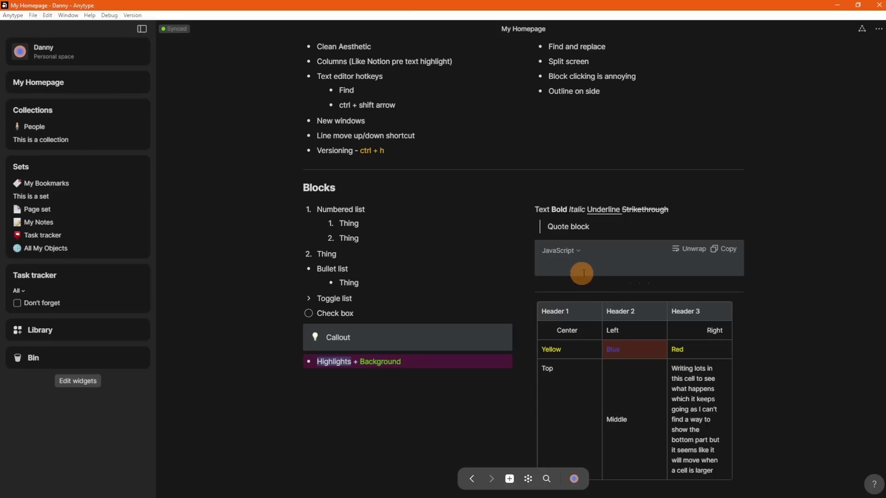
click(607, 236)
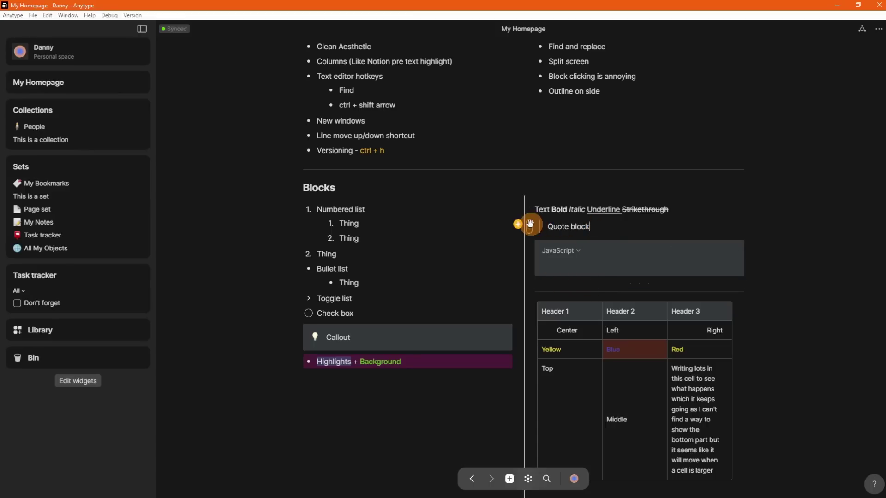
- Place the cursor in the "Outline on side" bullet and look over the Writing and Blocks sections
scroll(579, 182, up, 3)
click(623, 229)
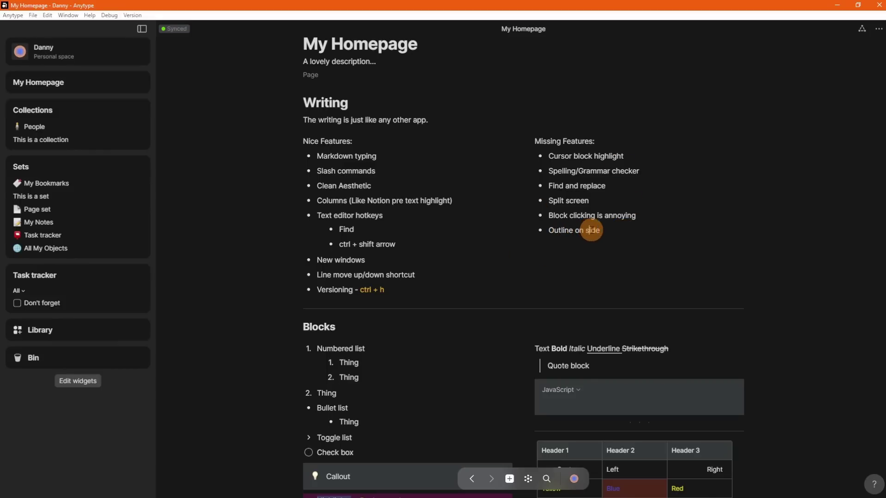
scroll(592, 230, down, 2)
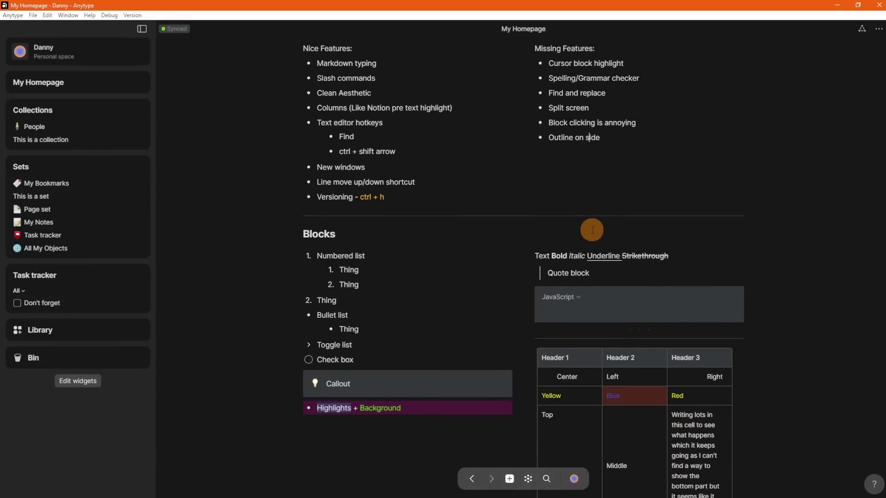
scroll(591, 230, up, 4)
scroll(592, 230, down, 3)
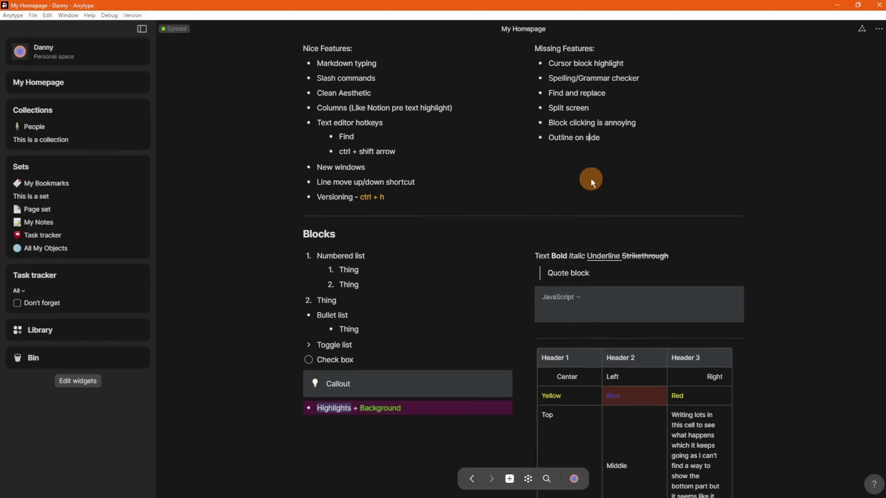
scroll(591, 178, down, 2)
scroll(590, 176, up, 1)
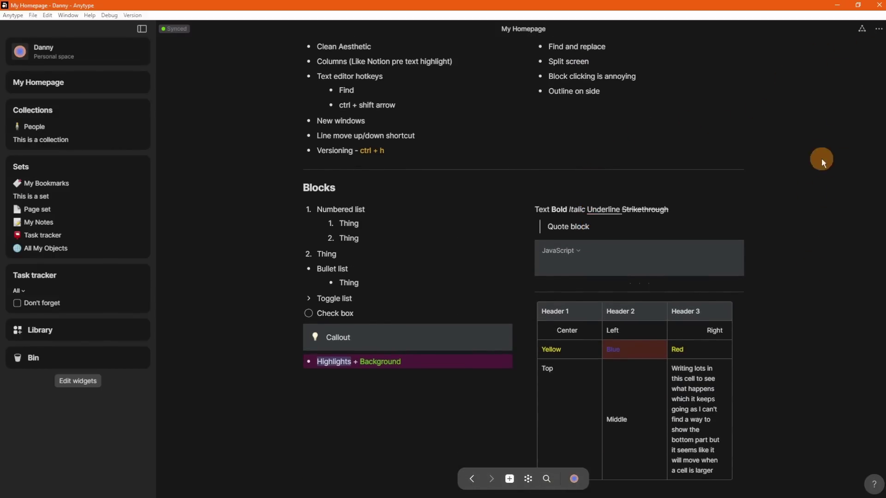
- Examine the heading levels from Title to Sub heading, and jump to the Blocks section through the table of contents
scroll(406, 180, down, 10)
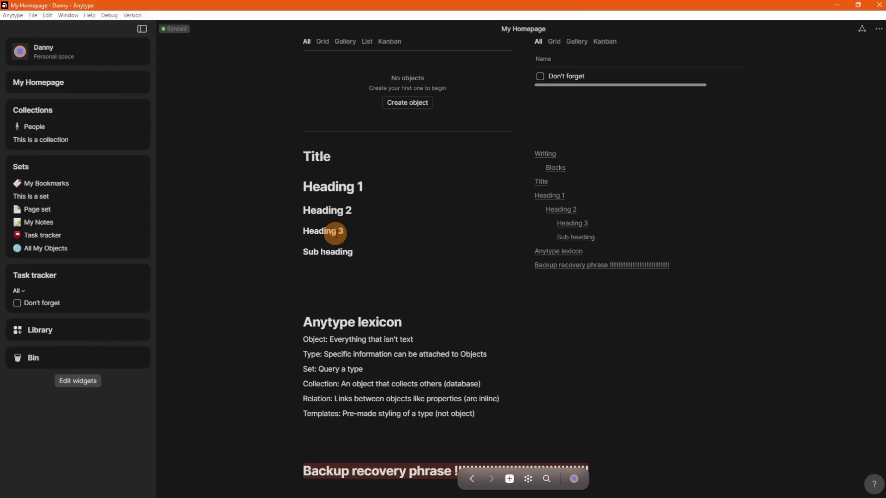
click(336, 232)
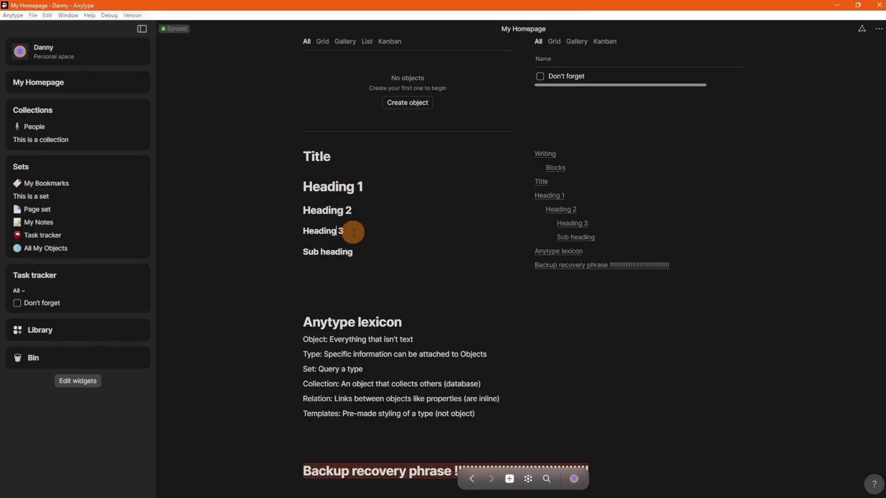
click(376, 252)
click(348, 158)
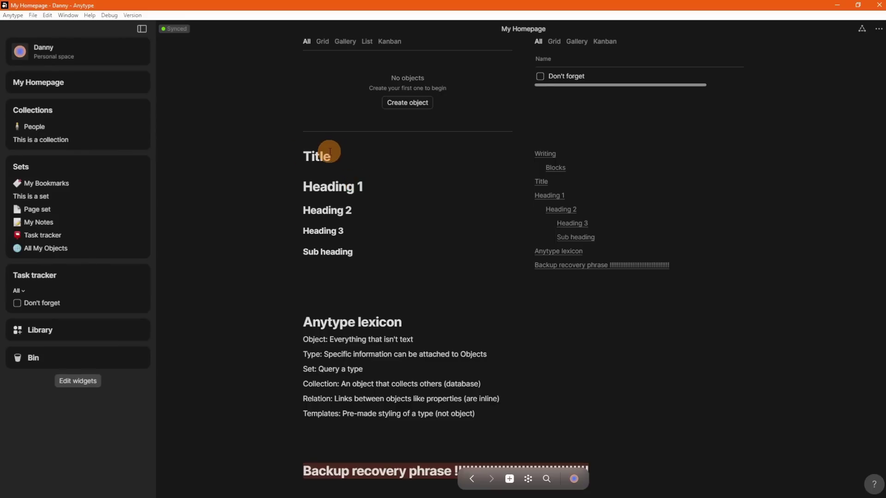
click(336, 232)
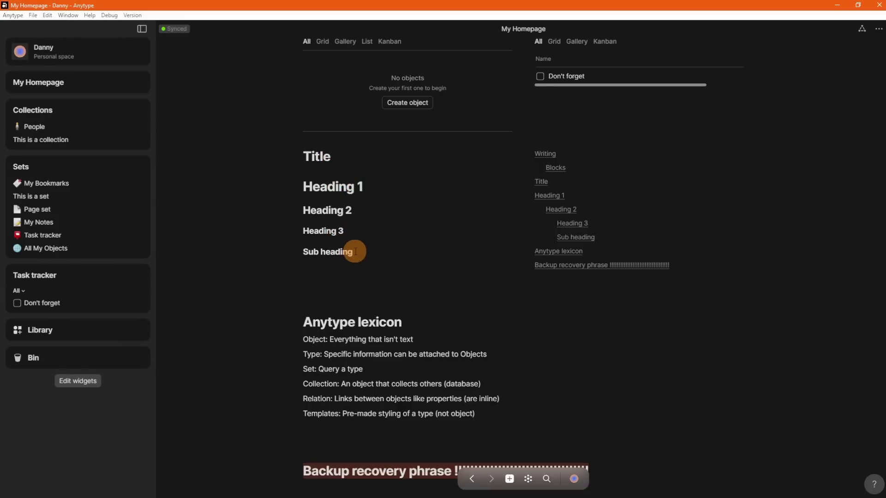
click(368, 249)
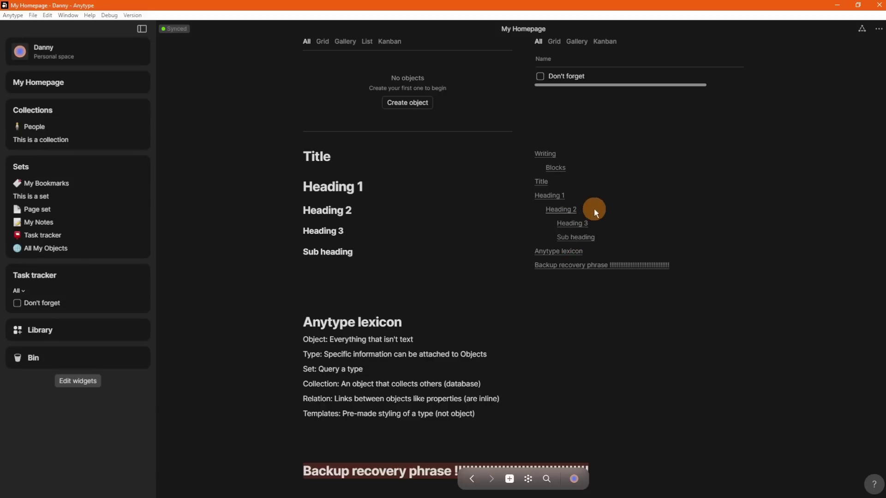
click(563, 167)
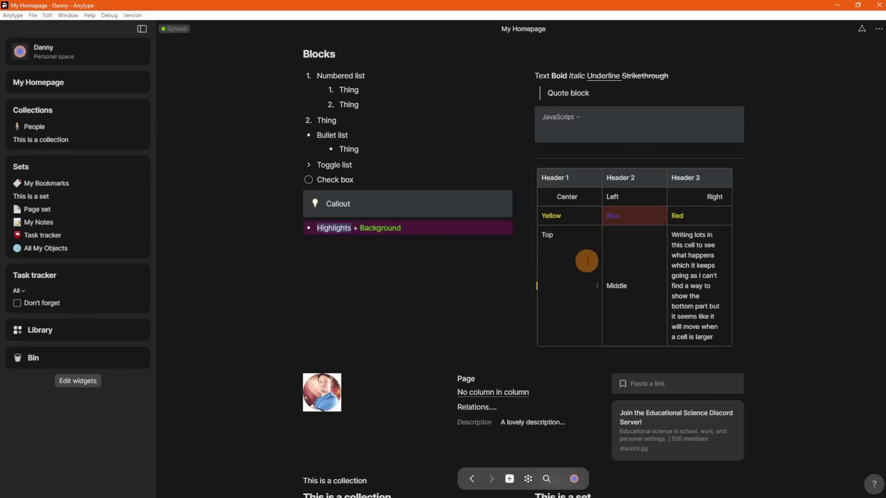
- Expand and collapse the toggle list, tick and untick the check box, and examine the highlighted text
scroll(587, 261, up, 1)
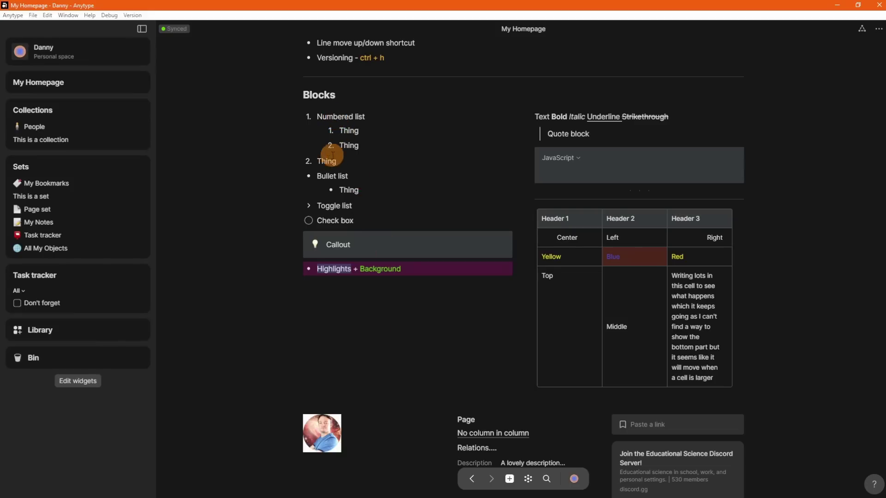
click(308, 206)
click(308, 205)
click(309, 222)
click(308, 221)
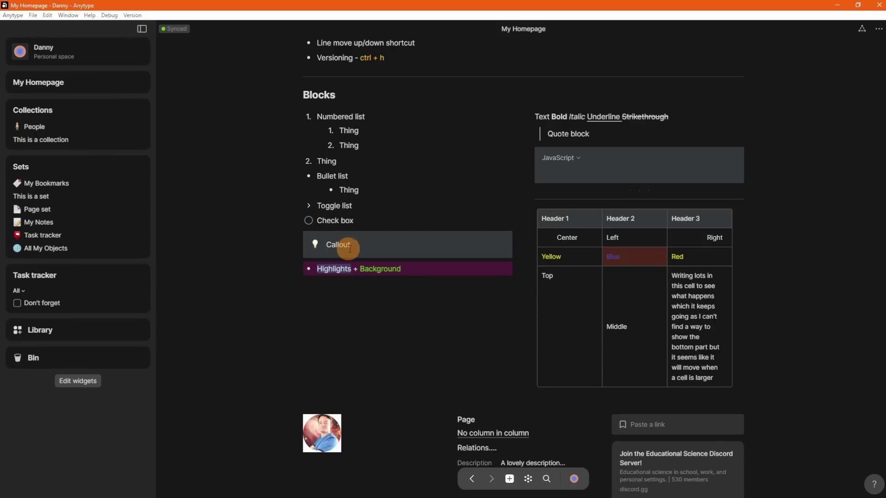
click(333, 269)
- Move the empty text block from below the Quote block to under the code block, and insert a dotted divider there
scroll(633, 197, down, 6)
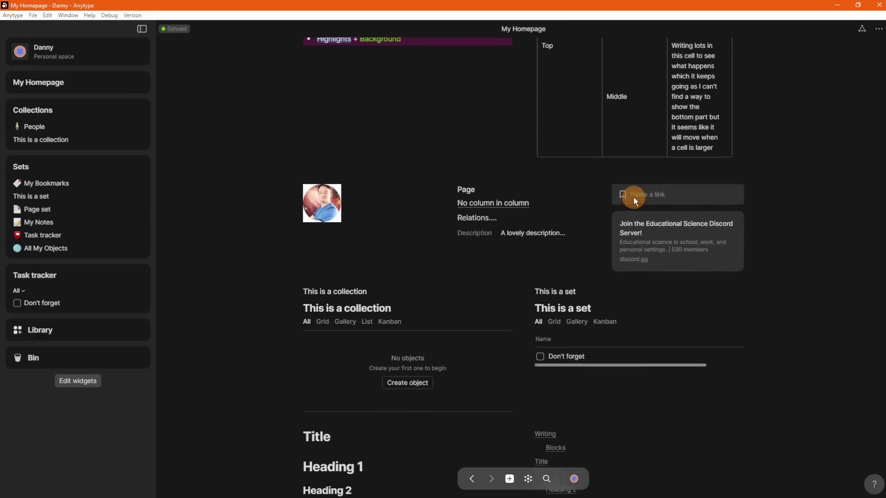
drag(632, 197, 546, 111)
scroll(599, 161, up, 4)
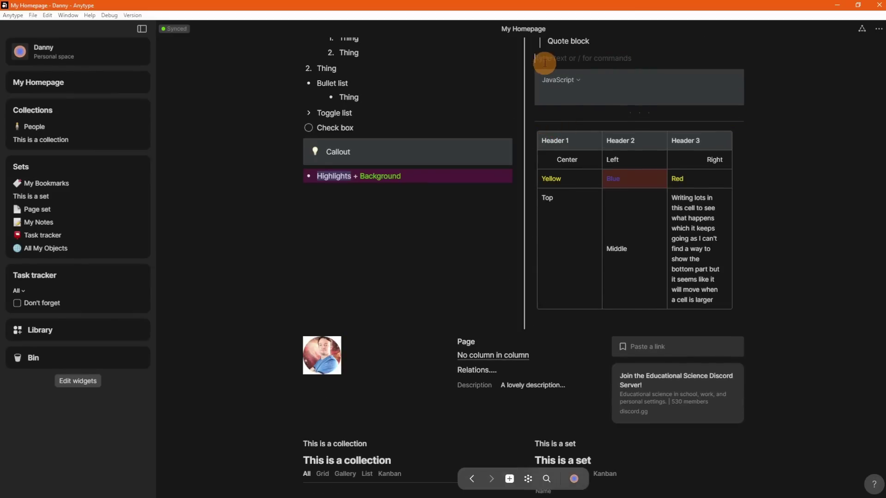
drag(529, 58, 569, 118)
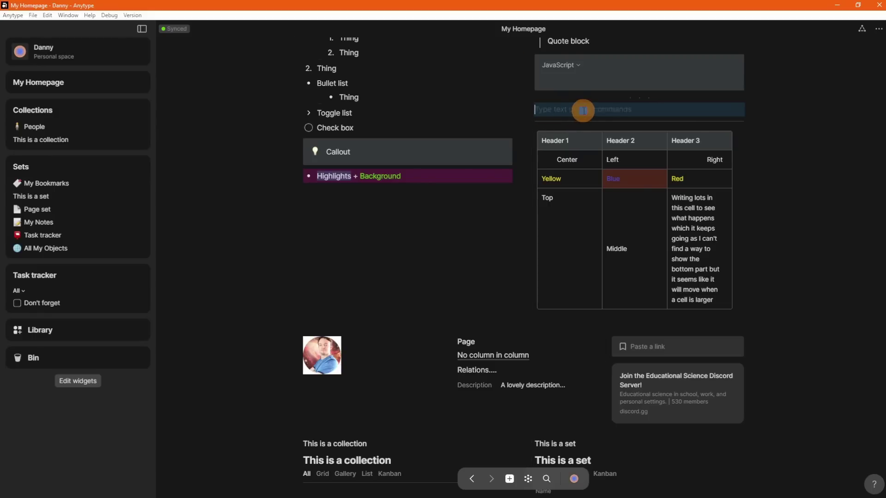
text(/div)
key(Return)
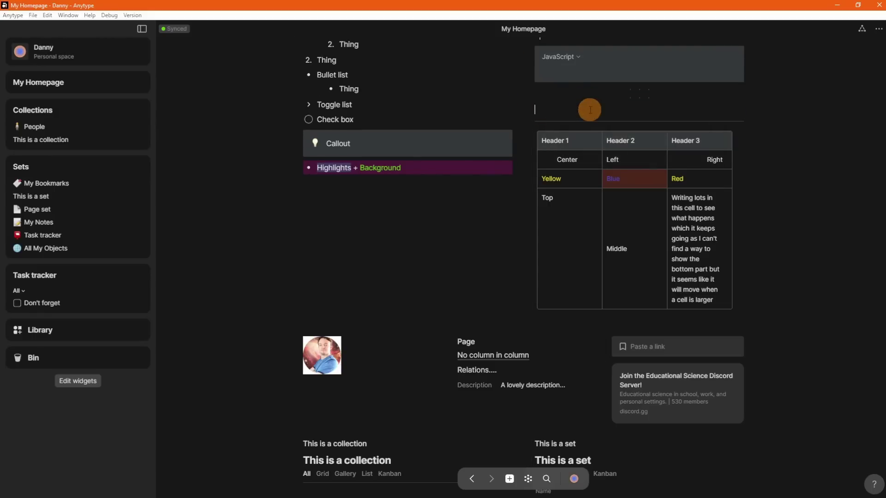
scroll(590, 109, up, 1)
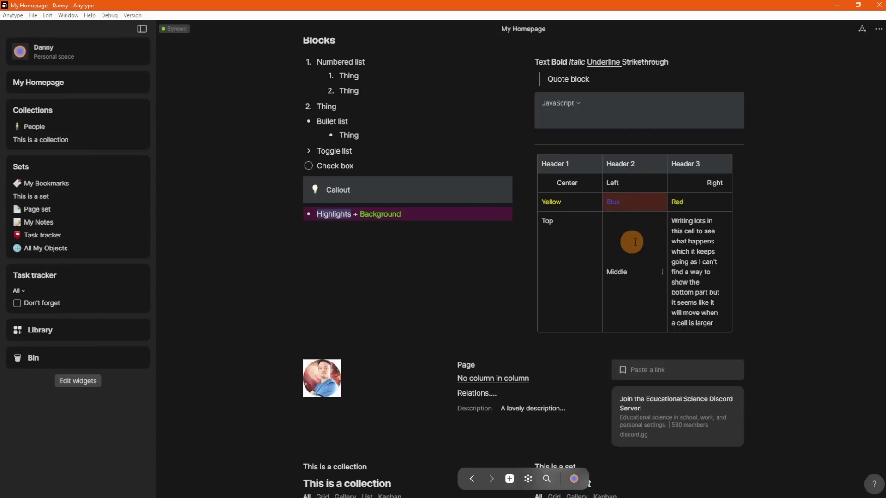
- Examine the table's Center, Left and Right alignment cells and its Blue and Red colour cells
click(567, 183)
click(619, 182)
click(690, 182)
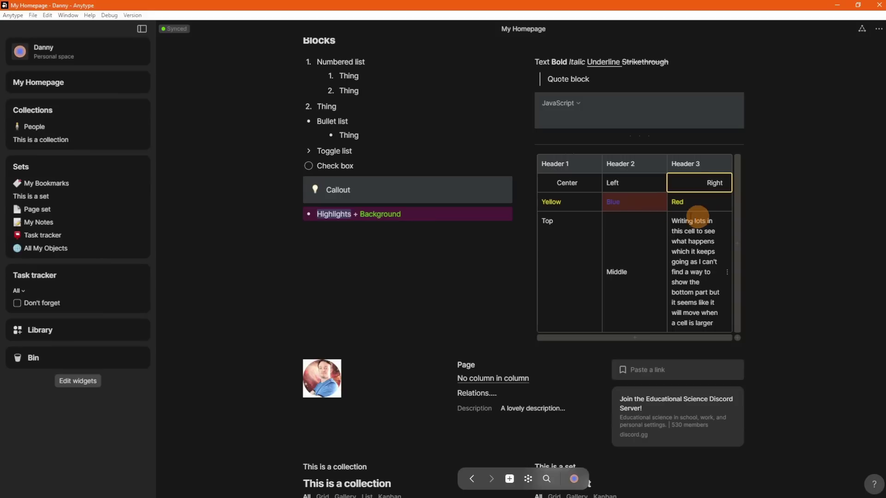
click(635, 202)
click(686, 201)
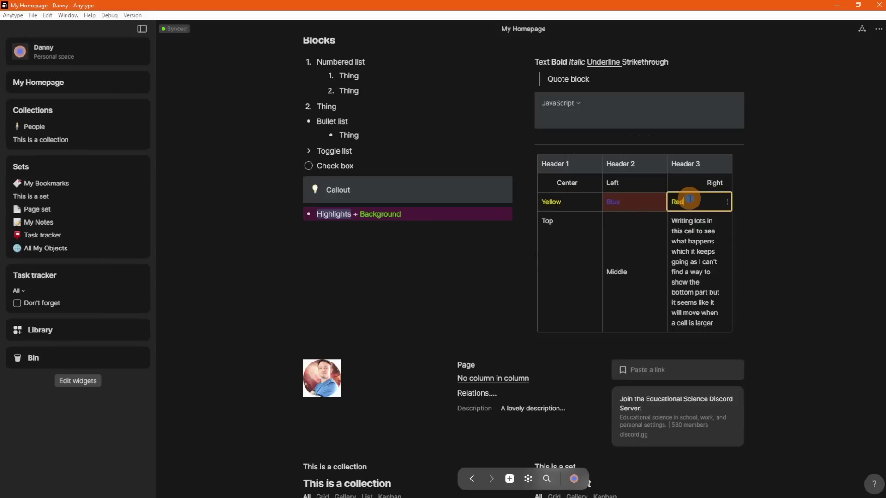
- Try to apply the Amber colour to the table's Red cell, and select the cell's text to check its formatting
click(727, 202)
click(750, 195)
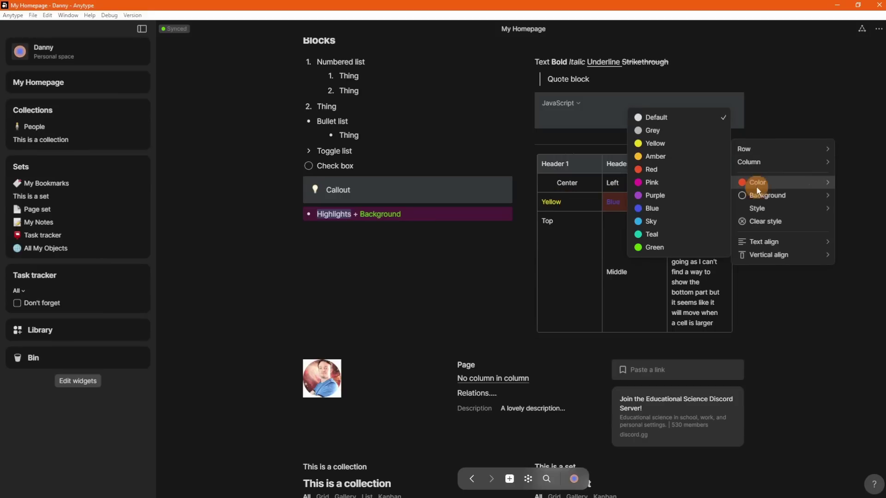
click(655, 156)
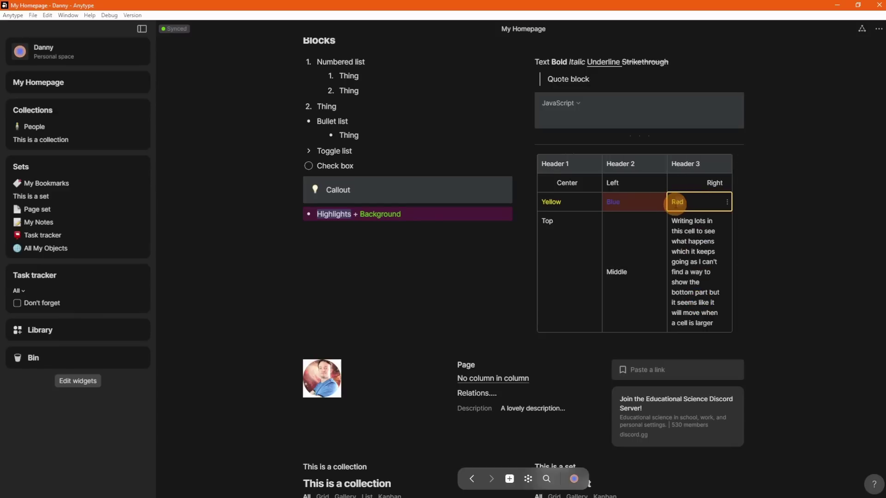
double_click(673, 202)
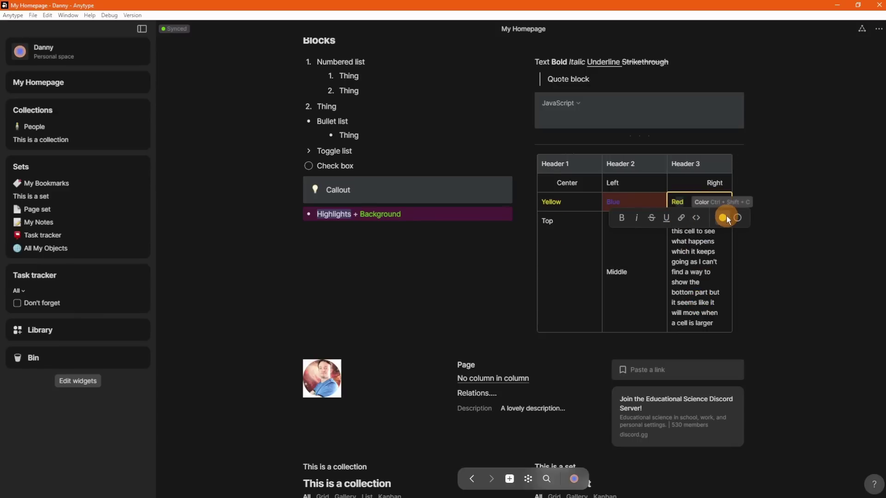
- Place the cursor in the long-text cell under Header 3 and move it down through the lines
click(699, 262)
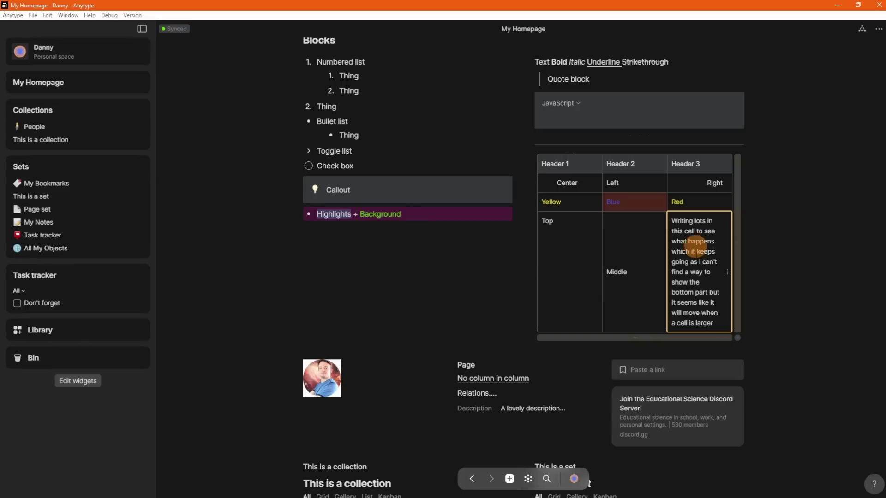
key(Down)
key(Down)
key(Down)
key(Down)
key(Down)
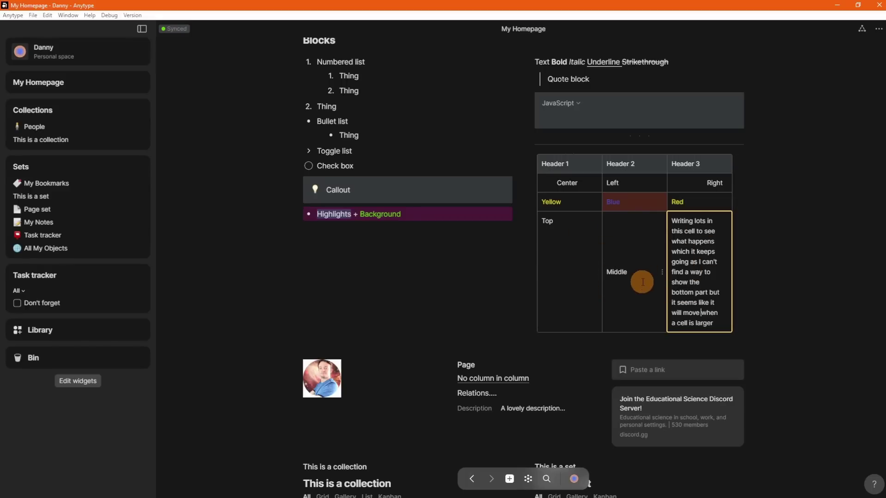
key(Down)
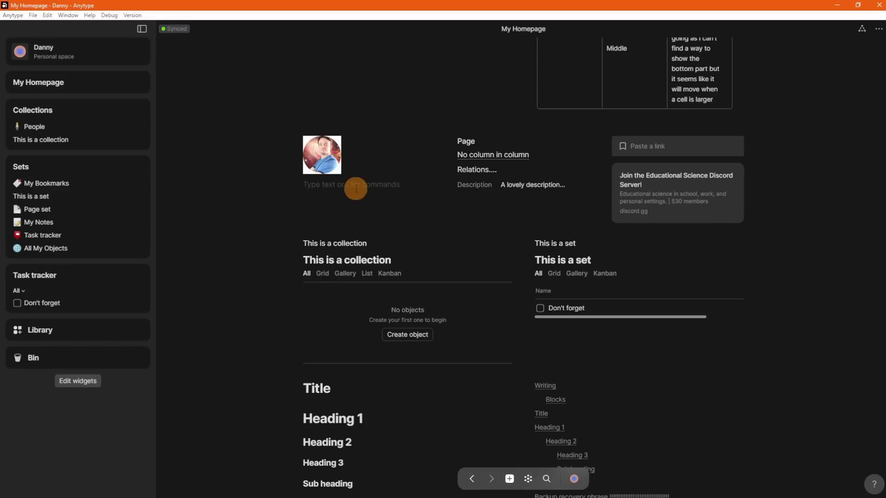
- Browse the media blocks among the slash commands below the picture, and dismiss the list without inserting anything
text(/)
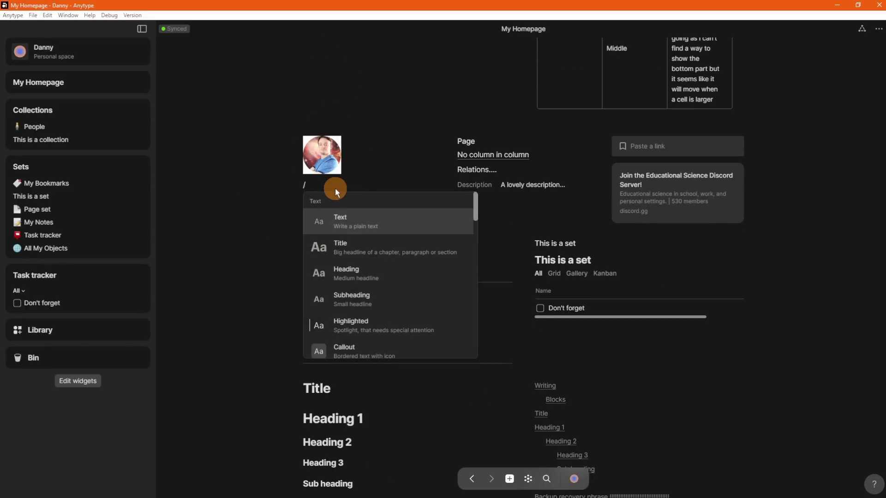
scroll(364, 231, down, 1)
scroll(374, 260, down, 6)
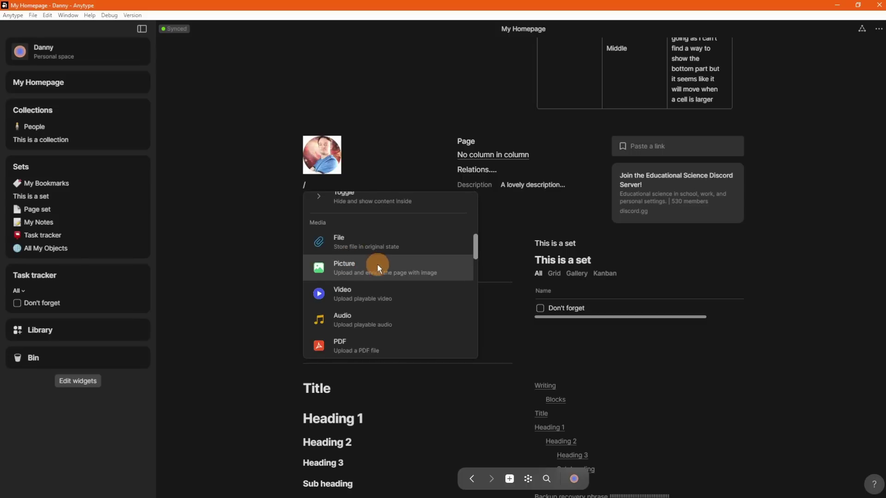
scroll(378, 277, down, 1)
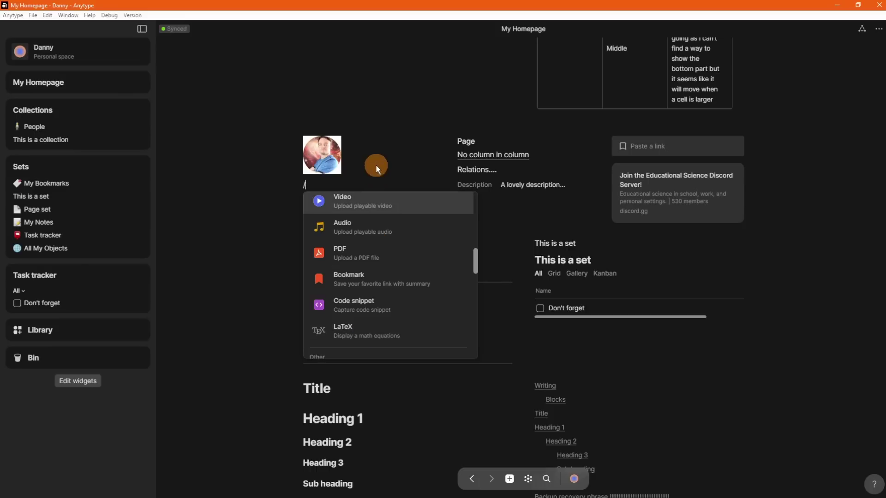
key(BackSpace)
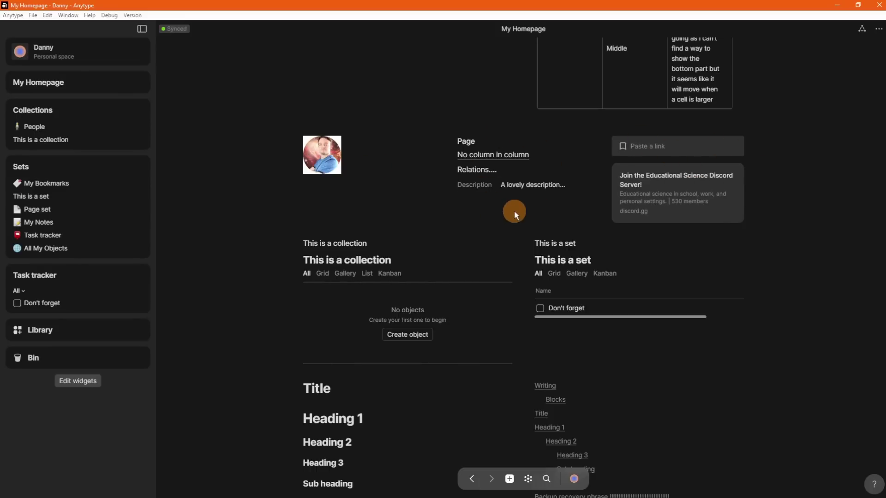
- Open the "No column in column" page, examine its First and Second columns, and return to My Homepage
click(491, 154)
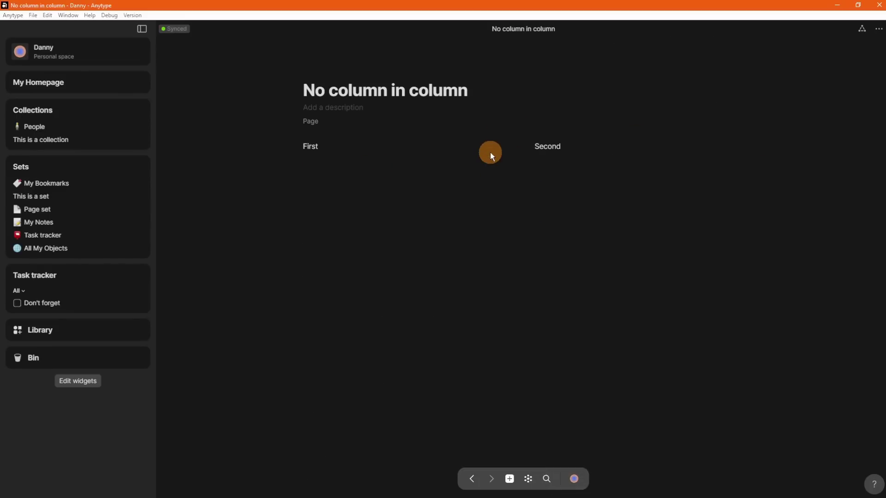
click(349, 151)
click(565, 148)
click(472, 479)
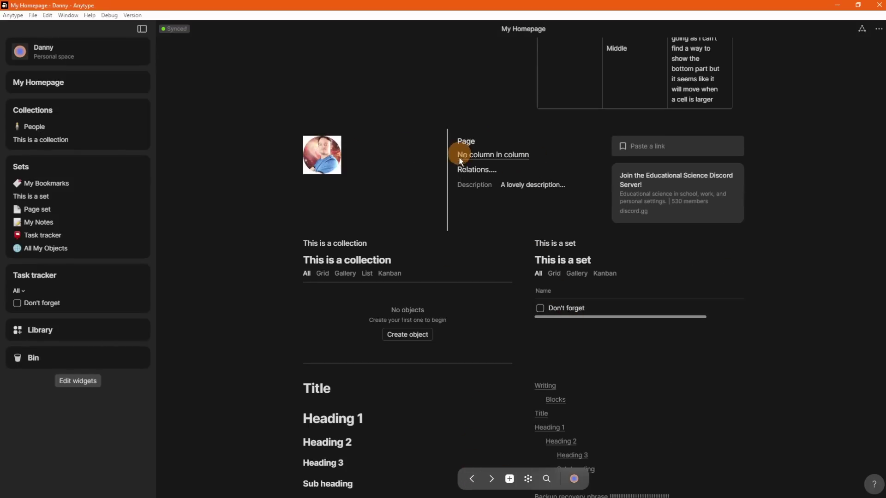
- Check the Description relation under "Relations...." against the description beneath the page title, starting an empty line below the relation
mouse_move(490, 154)
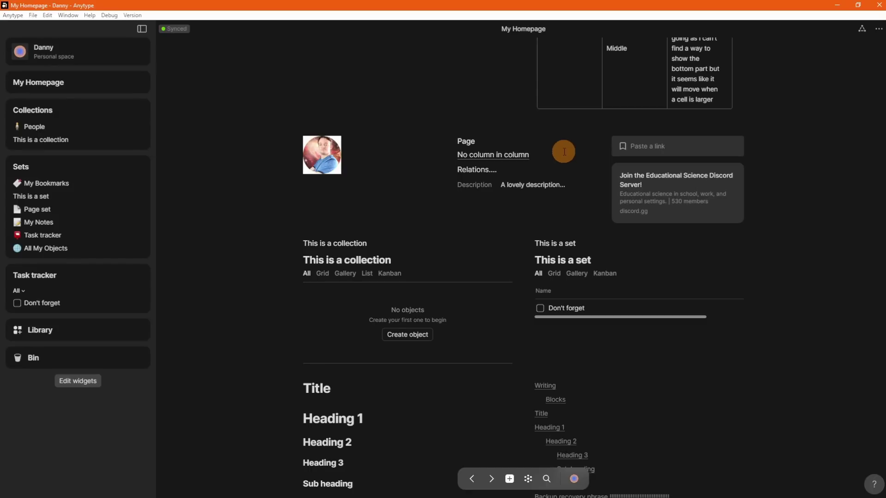
click(511, 171)
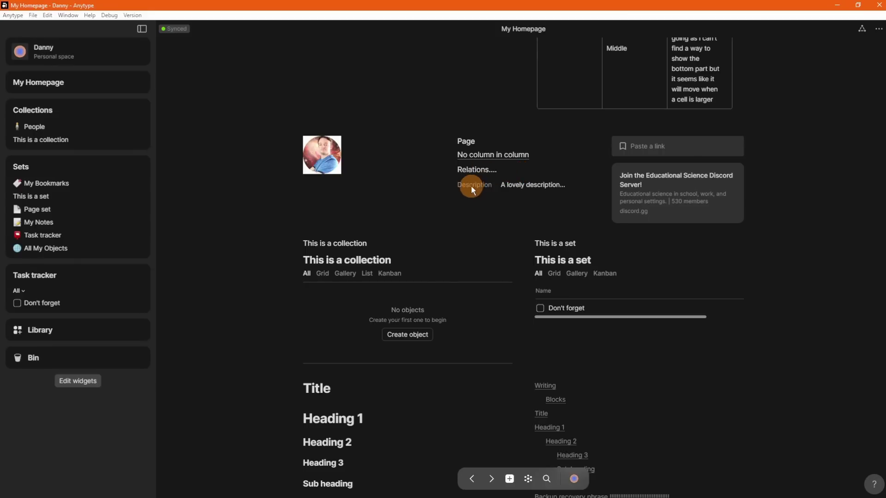
click(545, 186)
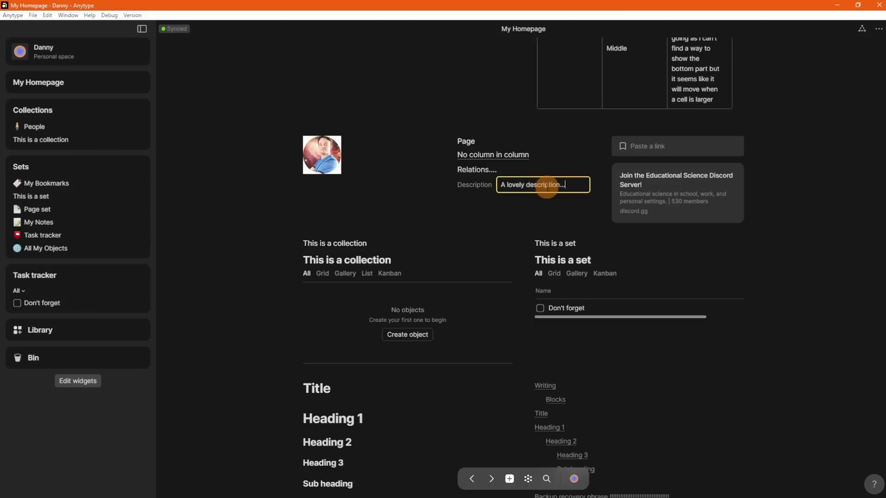
click(530, 202)
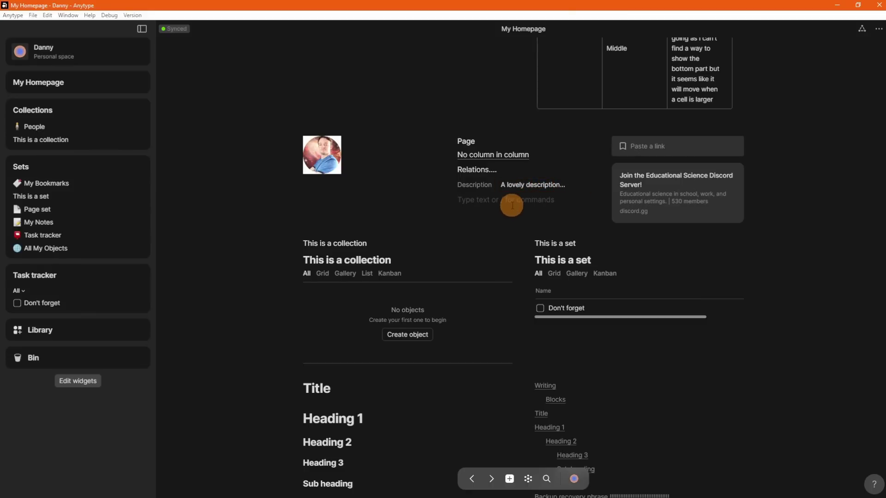
scroll(360, 98, up, 15)
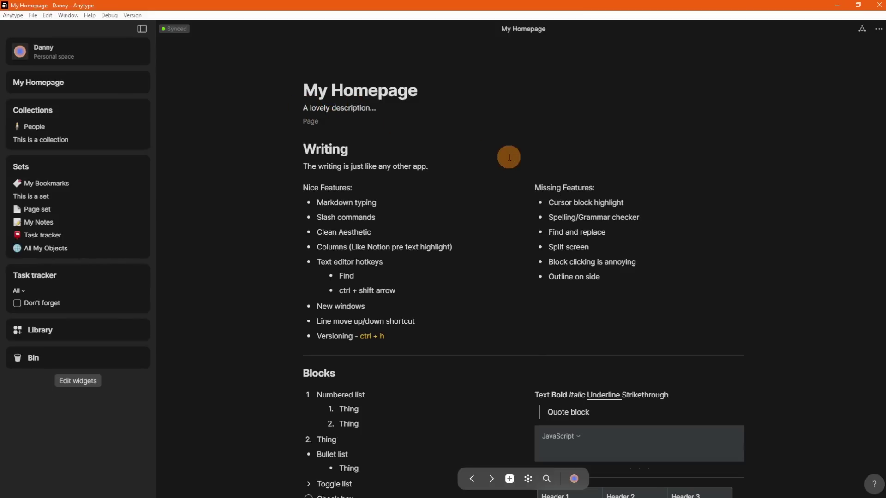
scroll(508, 157, down, 15)
- Insert a second Description relation on the empty line, choosing it from the full list of relations among the slash commands
text(/desc)
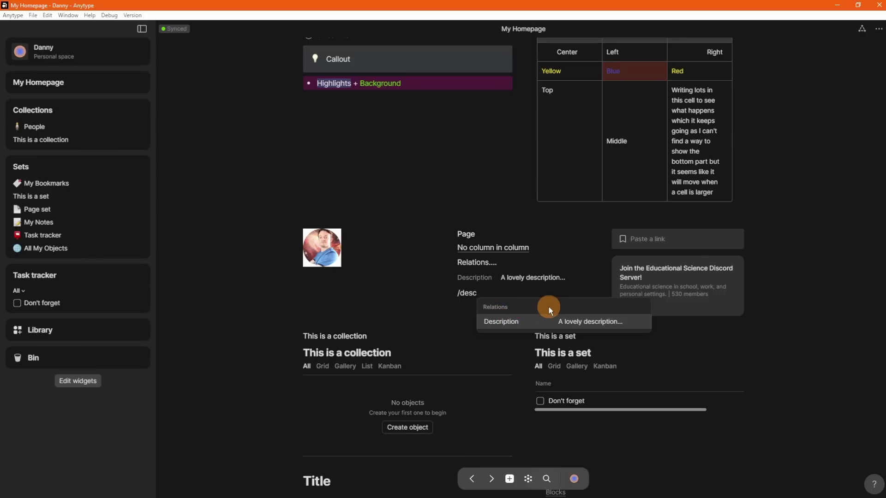
key(BackSpace)
key(BackSpace)
key(BackSpace)
key(BackSpace)
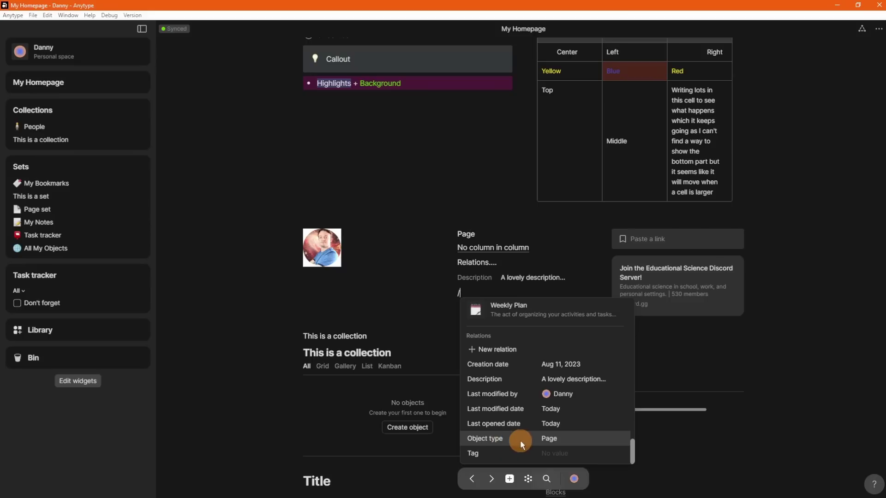
click(514, 377)
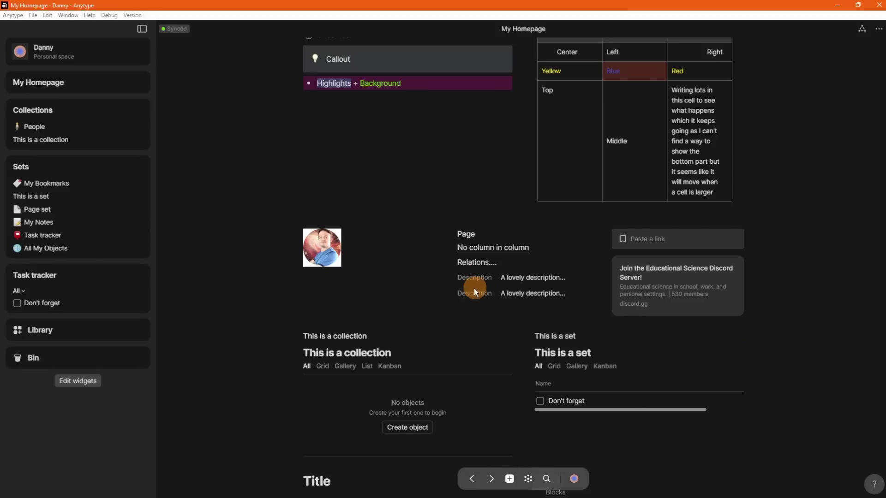
- Shorten the text in the first Description relation to "A lovely" and compare it with the second one
click(531, 277)
key(ctrl+BackSpace)
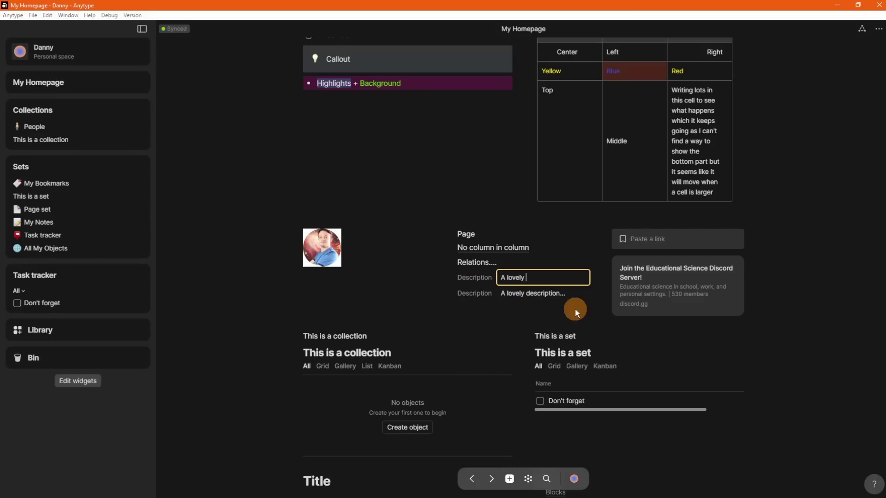
click(526, 318)
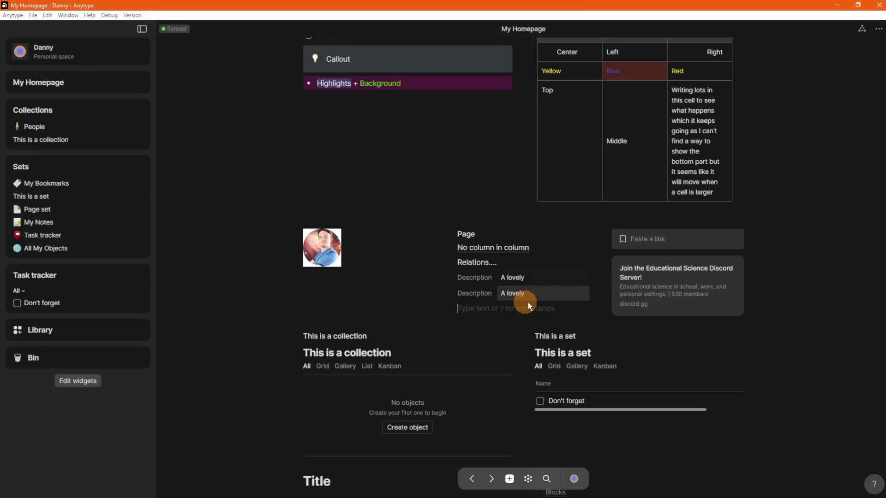
click(510, 315)
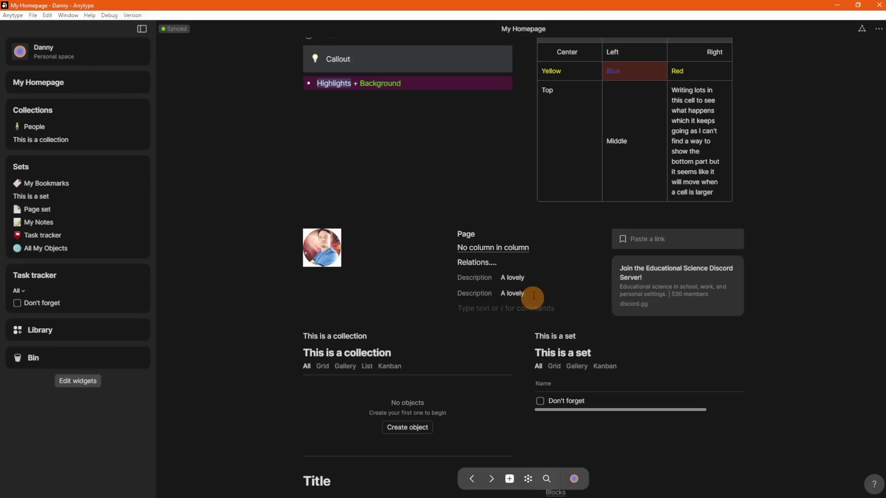
- Complete the description beneath the page title to read "A lovely description" and check both Description relations
scroll(497, 310, up, 10)
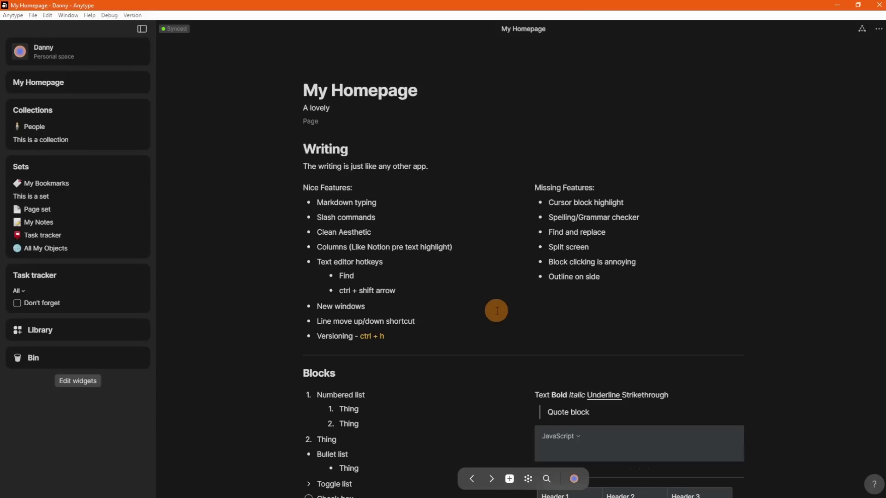
click(368, 109)
text(description)
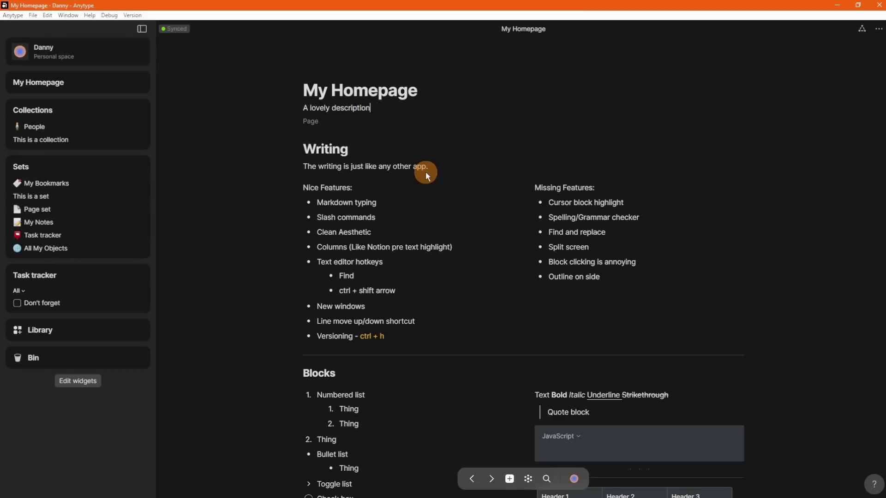
scroll(425, 176, down, 10)
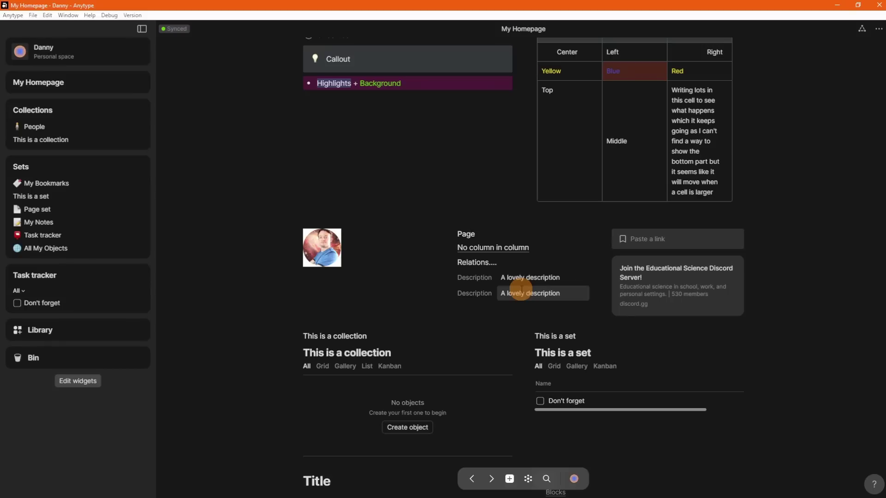
scroll(521, 290, down, 2)
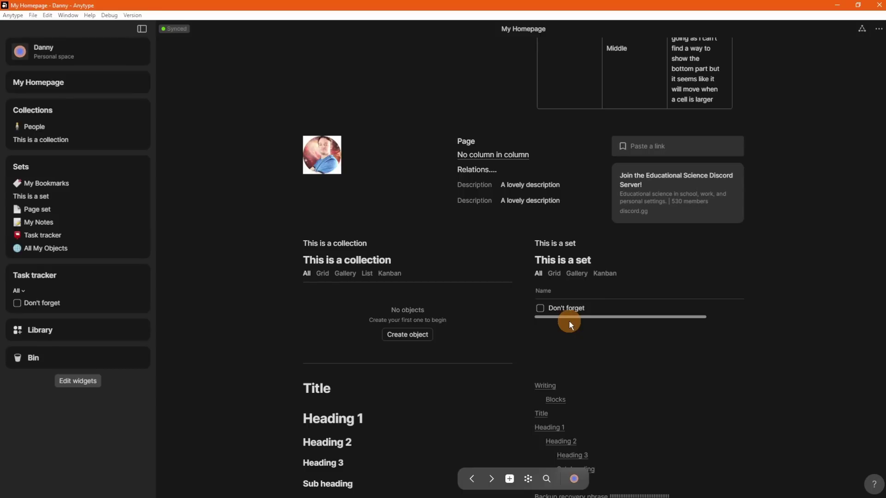
- Preview and open the "This is a collection" page, check its object type, and return to My Homepage
mouse_move(332, 243)
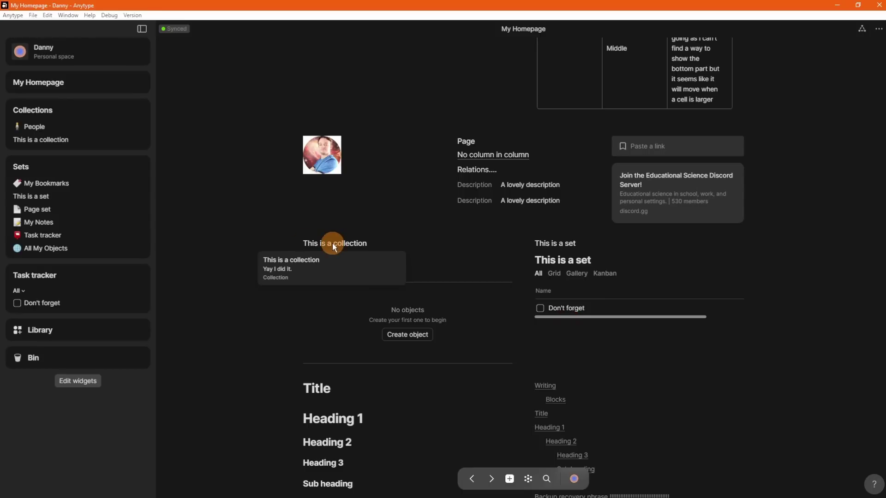
click(332, 243)
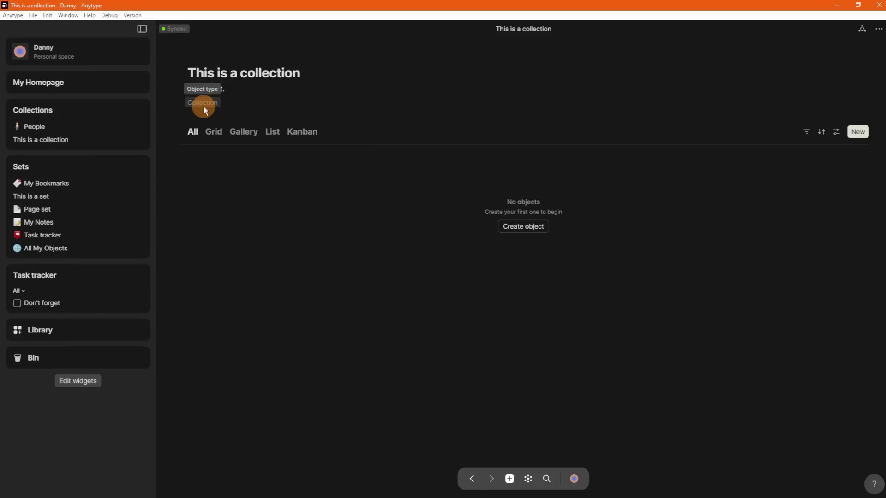
key(alt+Left)
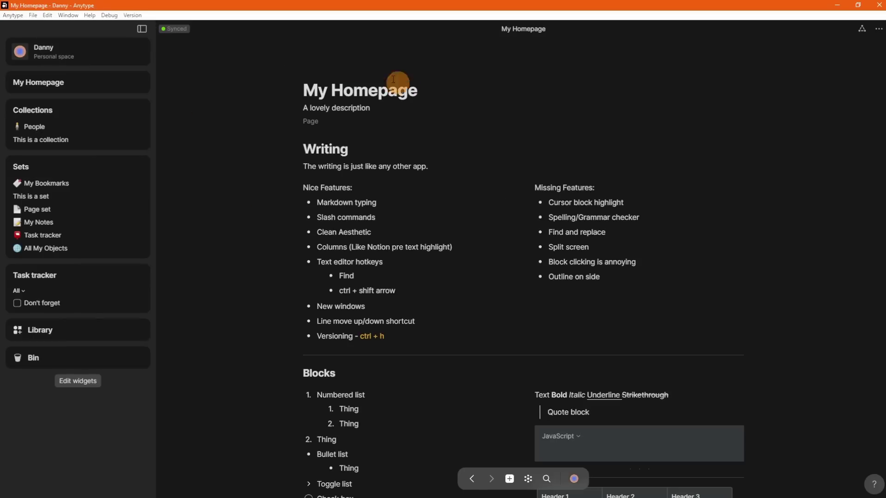
- Compare the object type options of My Homepage with those of the "This is a collection" page
click(312, 124)
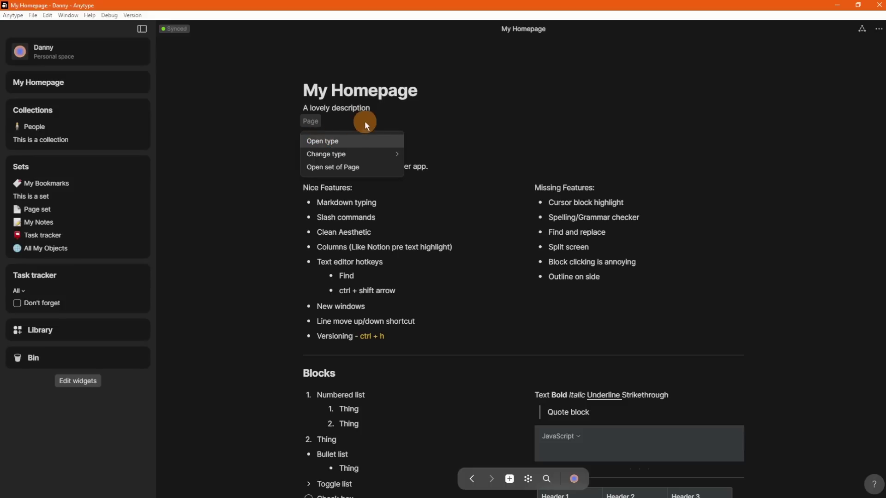
scroll(351, 231, down, 15)
click(339, 335)
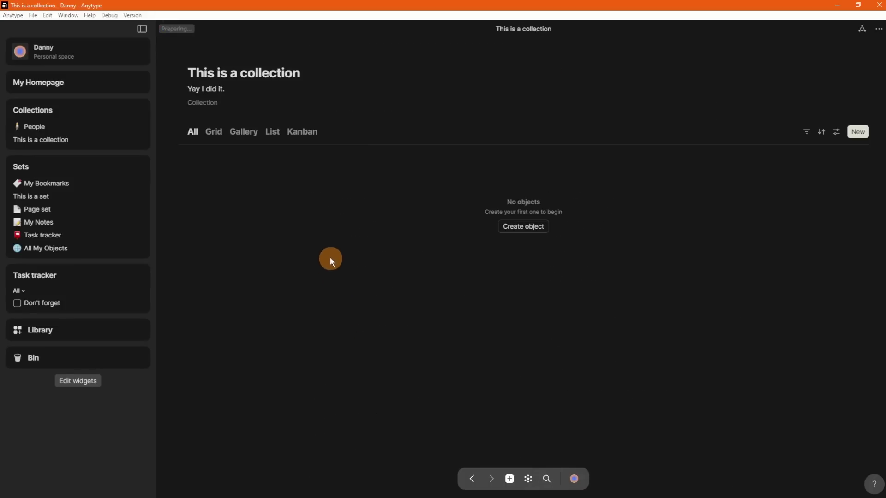
click(204, 105)
- Rename the "This is a collection" page as Collection
click(289, 75)
click(241, 72)
key(ctrl+a)
text(Collection)
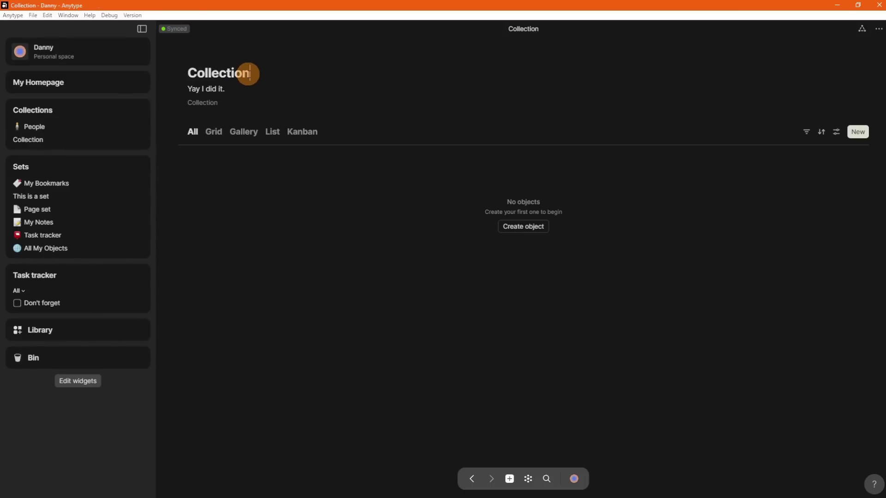
- View the collection's object type options and rename the page as Database
click(205, 103)
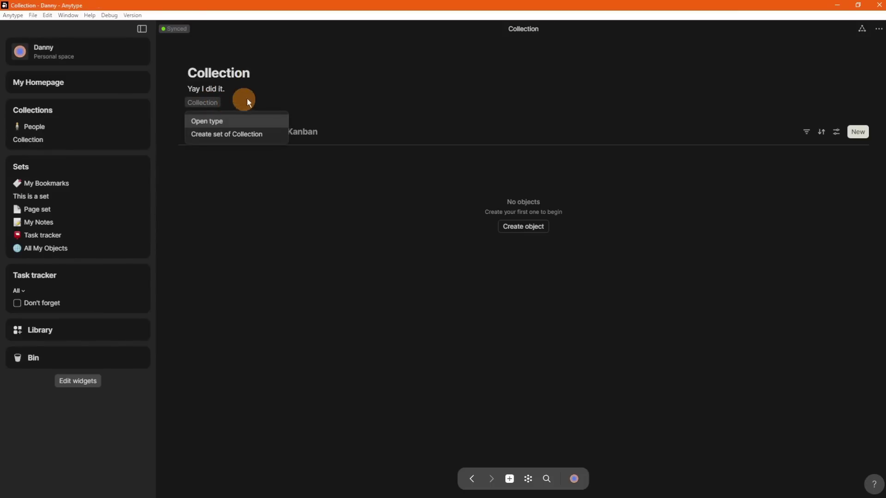
click(218, 72)
key(ctrl+a)
text(Database)
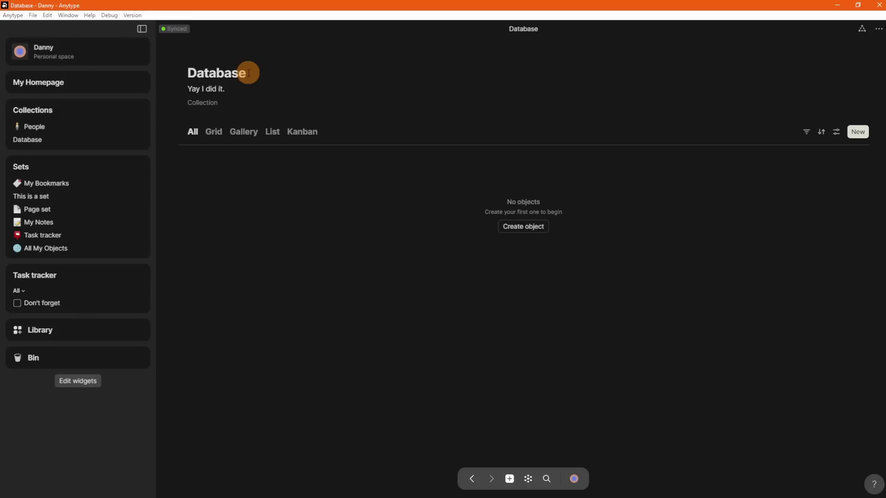
- Return to My Homepage and examine the page's layout options without changing the layout
mouse_move(220, 53)
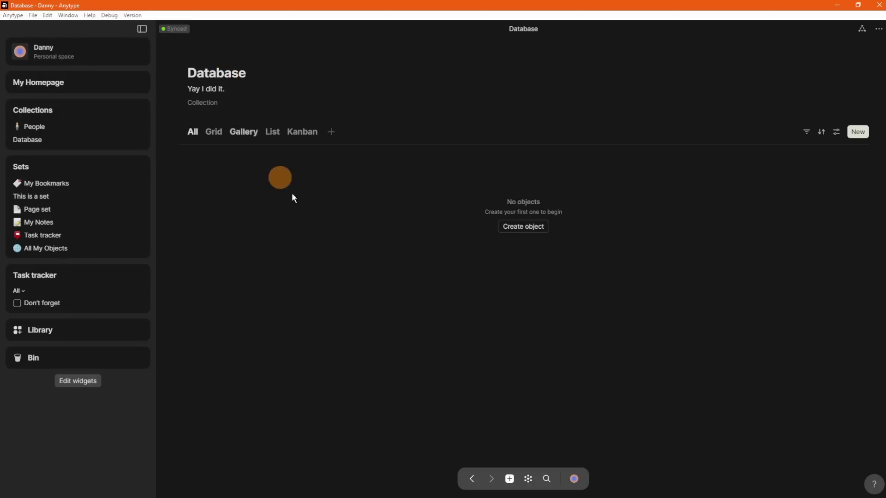
key(ctrl+bracketleft)
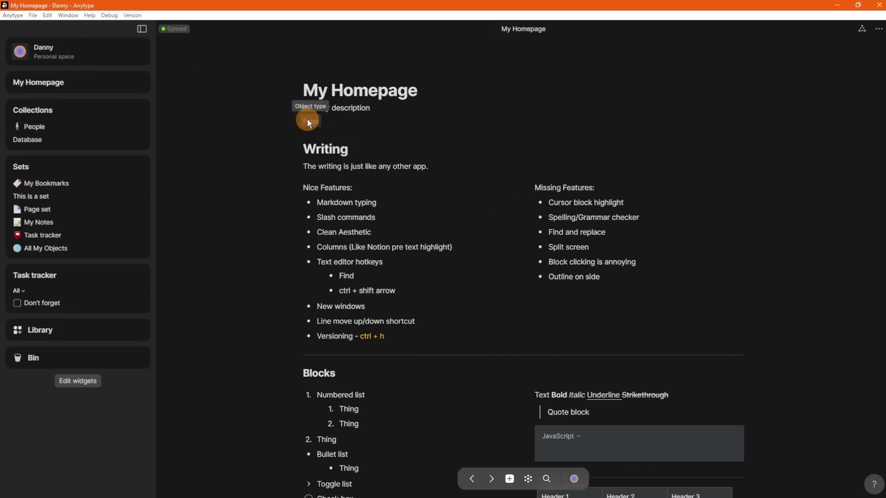
mouse_move(311, 69)
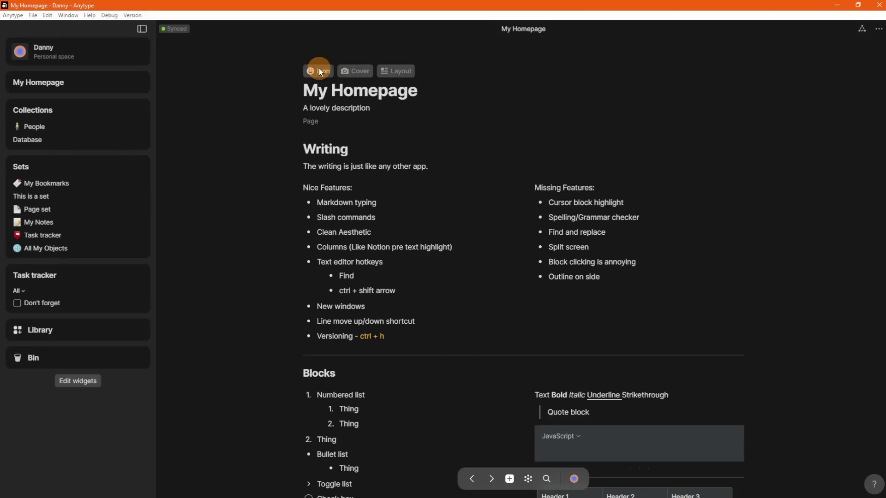
click(391, 73)
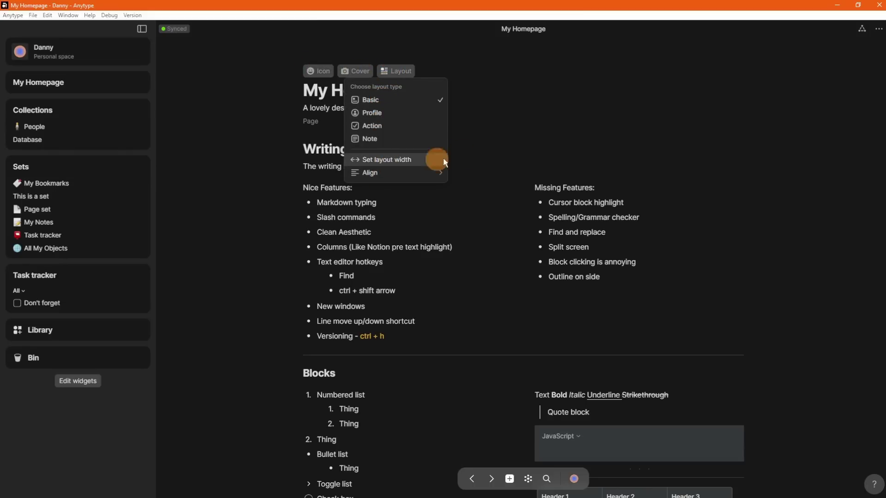
click(498, 132)
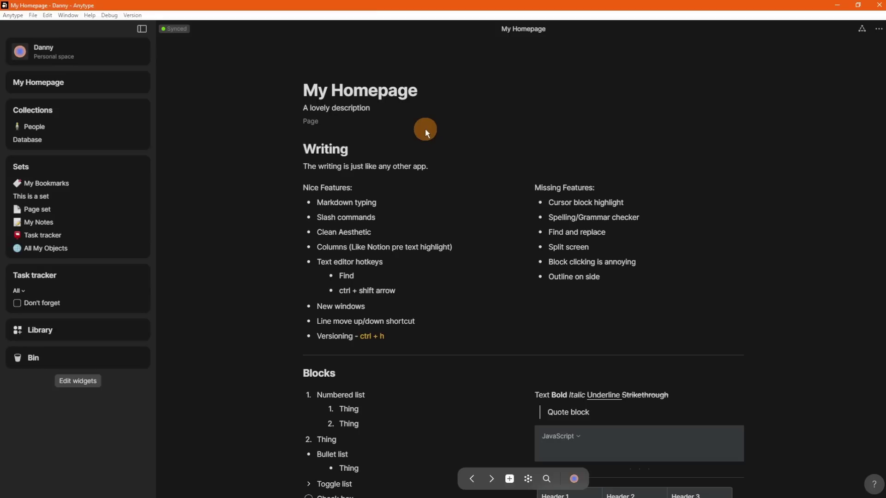
- Open the Database collection from My Homepage and go through its Grid, Gallery, List and Kanban views
scroll(316, 196, down, 10)
click(317, 196)
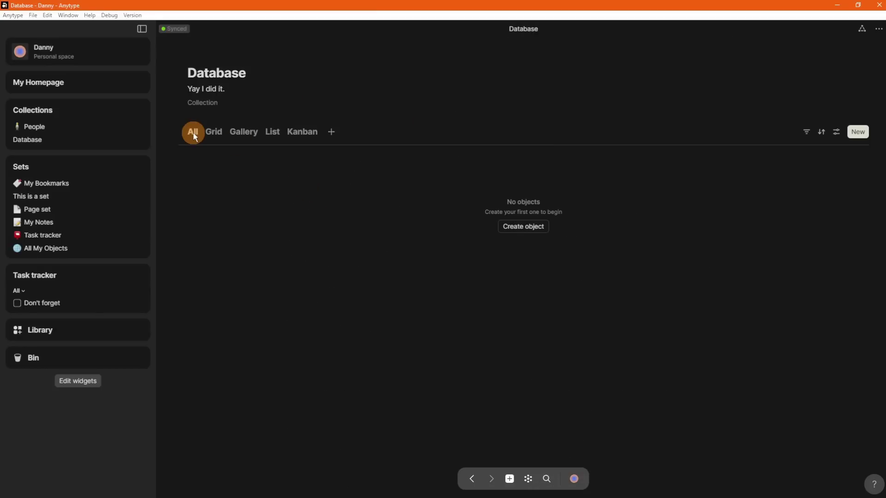
click(216, 131)
click(245, 134)
click(275, 134)
click(300, 132)
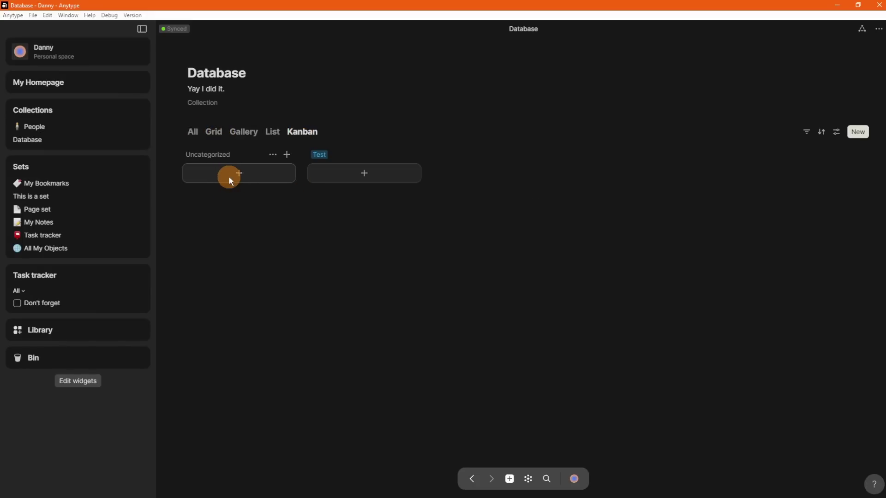
- Add a new object to the Kanban view's Uncategorized column, open it and browse the available object types and Anytype library
click(241, 174)
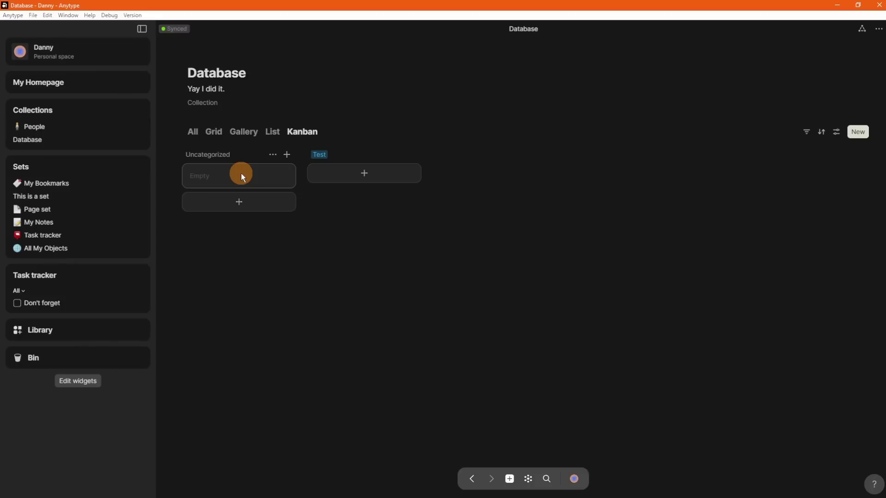
click(205, 176)
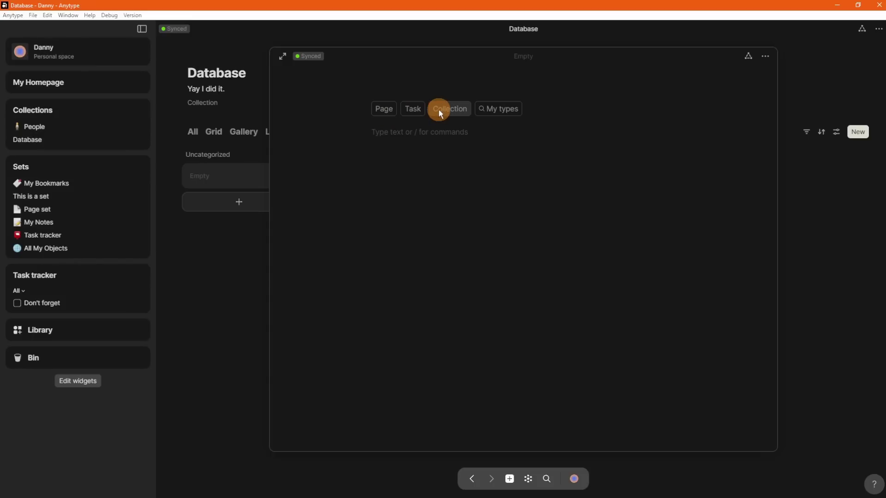
click(492, 109)
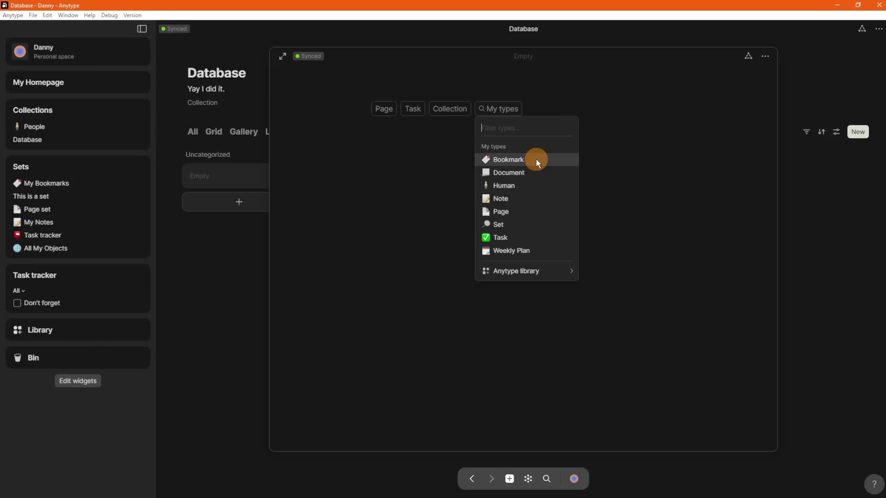
mouse_move(514, 270)
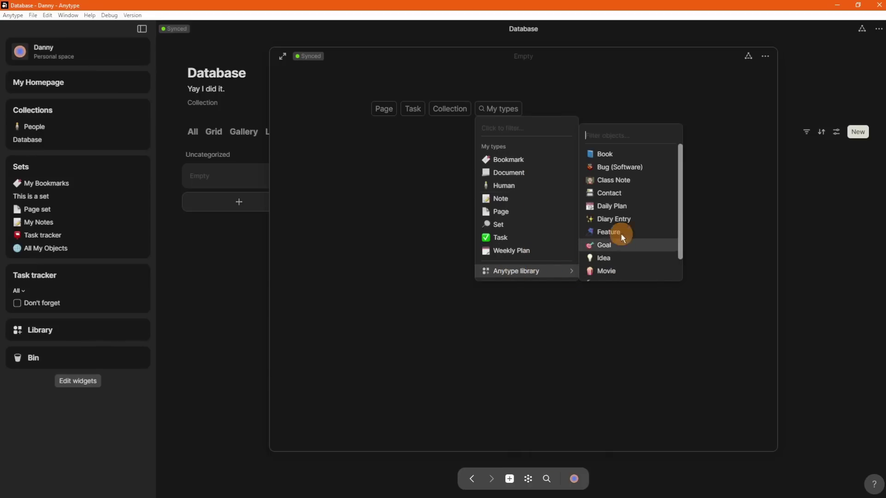
scroll(618, 175, down, 1)
scroll(625, 242, up, 1)
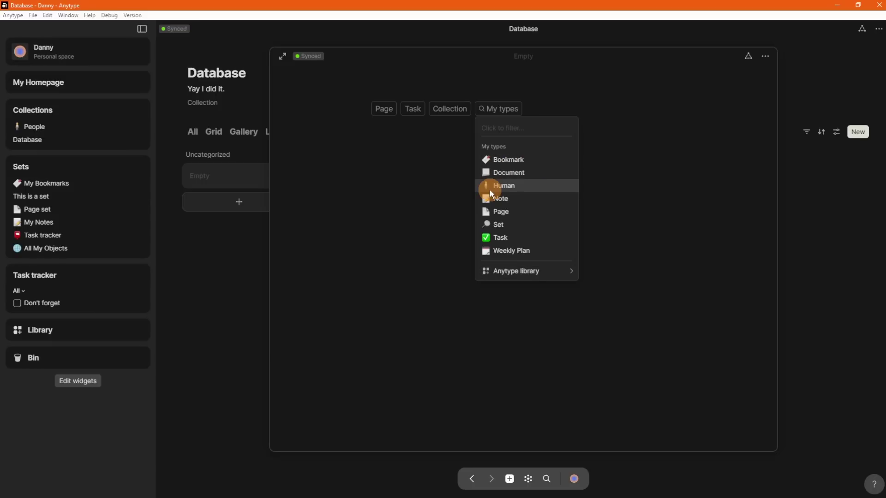
- Set the new object up as a Page, title it New page object and return to the Kanban board
click(547, 190)
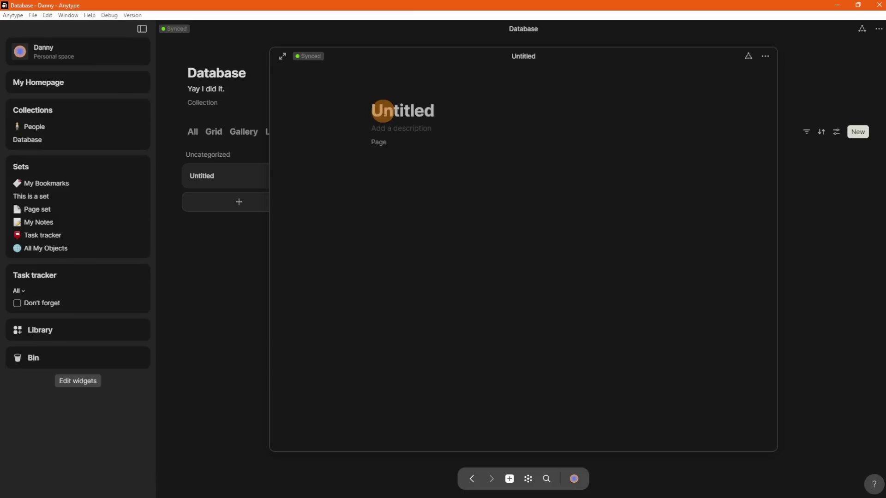
text(New page object)
key(Return)
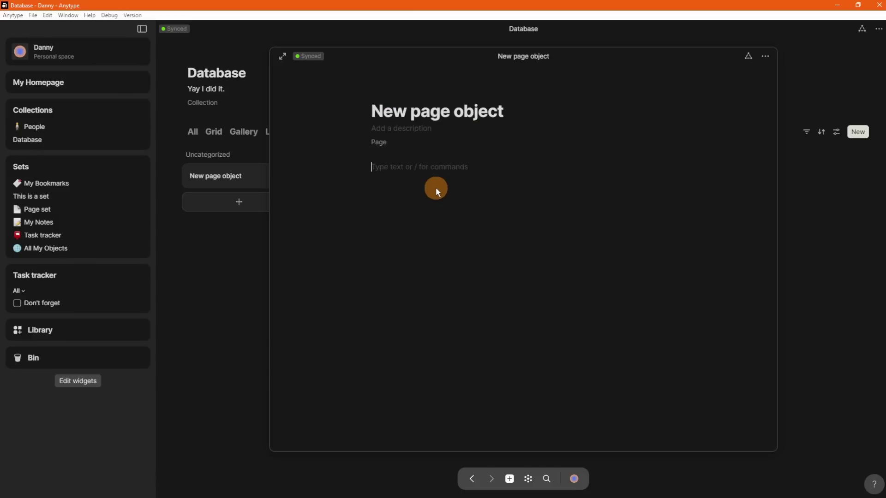
key(Escape)
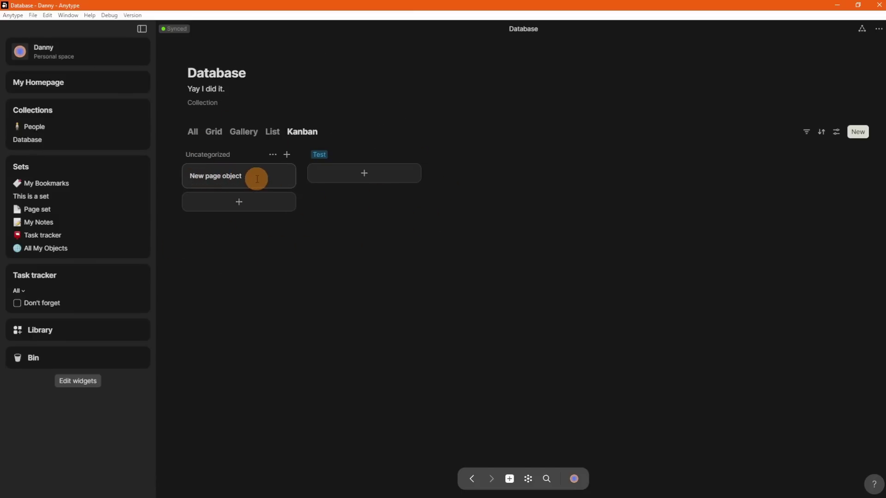
- Move the New page object card from the Uncategorized column into the Test column
drag(258, 182, 337, 165)
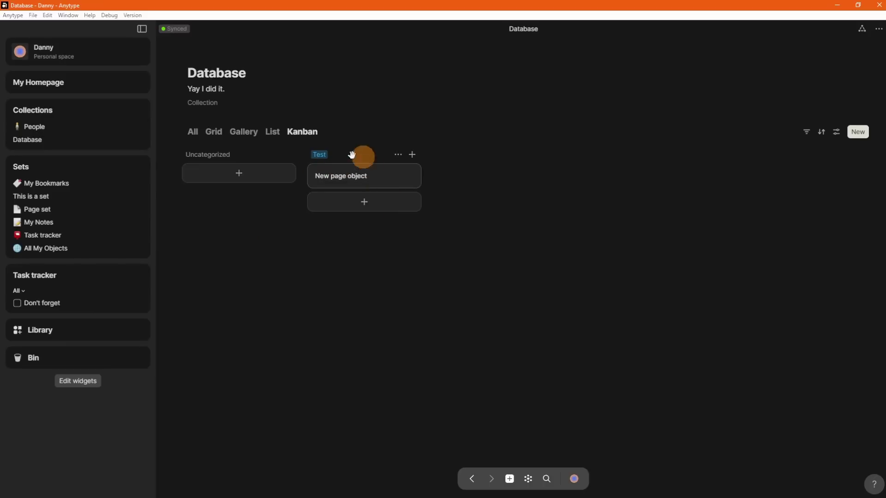
double_click(323, 155)
- Go through the Database collection's List, Gallery, Grid and Kanban views and examine each view's settings without changing them
click(272, 132)
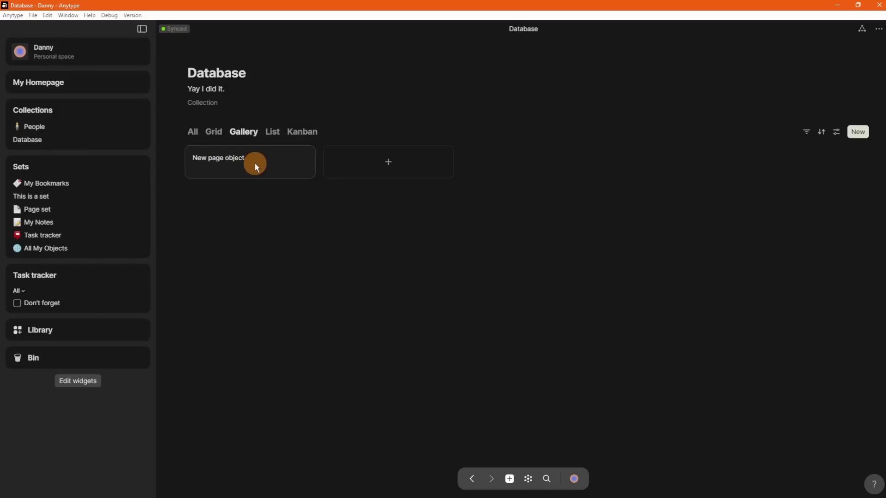
click(220, 133)
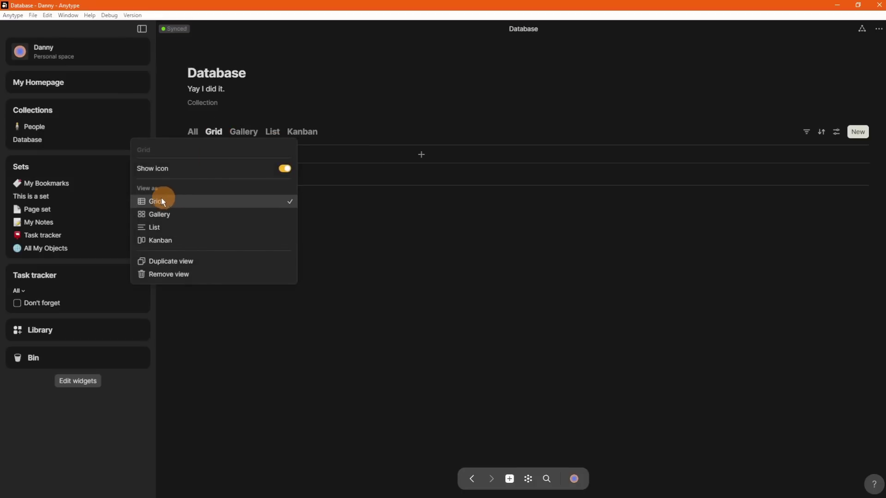
click(184, 214)
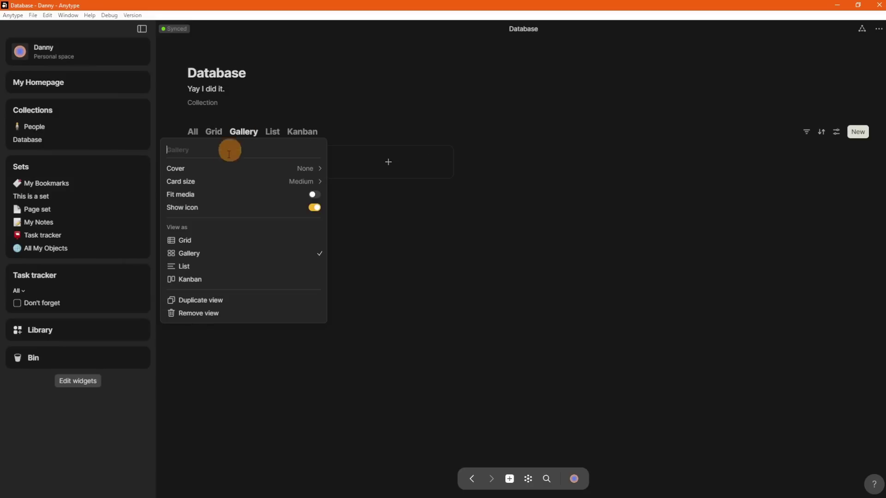
mouse_move(272, 182)
click(261, 267)
click(291, 113)
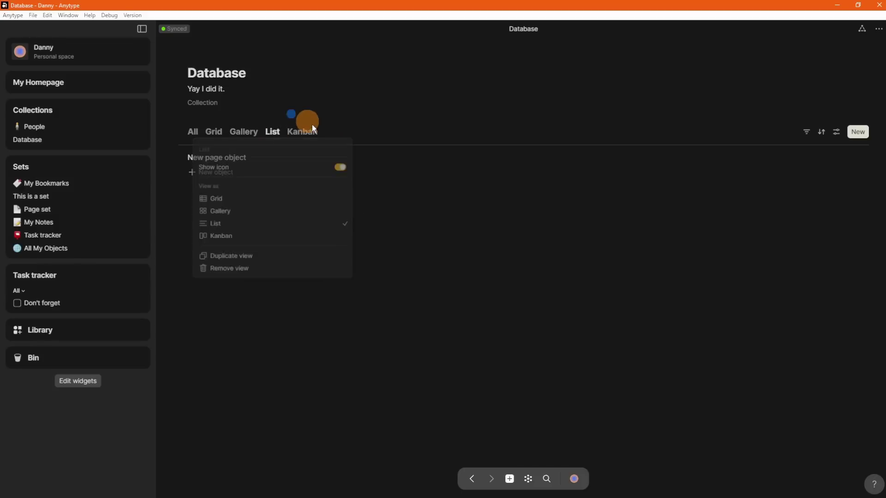
click(312, 129)
mouse_move(316, 168)
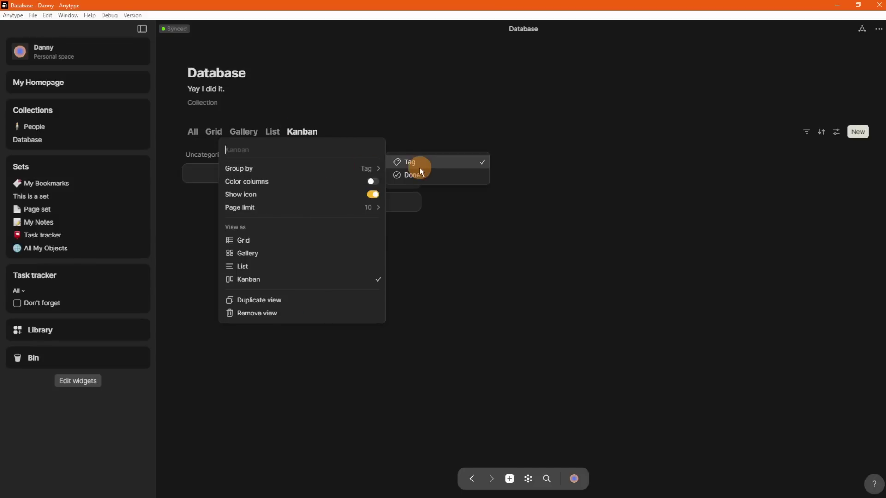
click(455, 254)
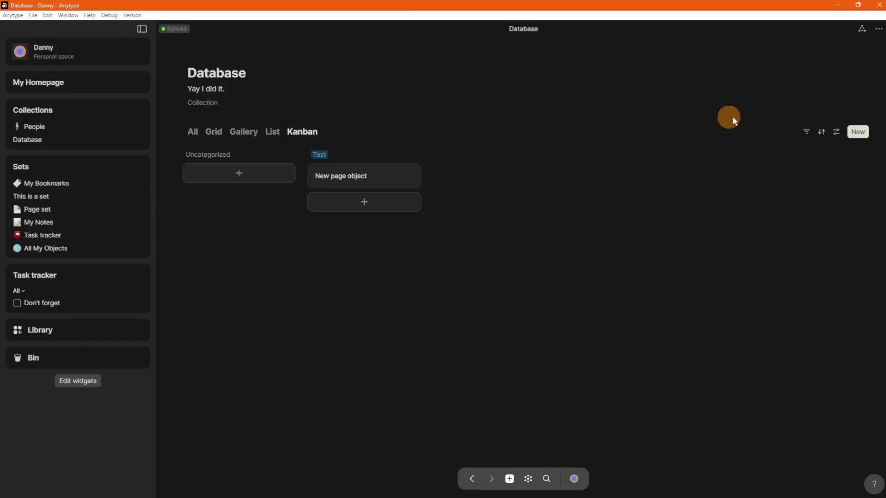
- Check the Kanban view's filter and sort options, and show the Tag relation on its cards
click(806, 131)
click(821, 132)
click(832, 132)
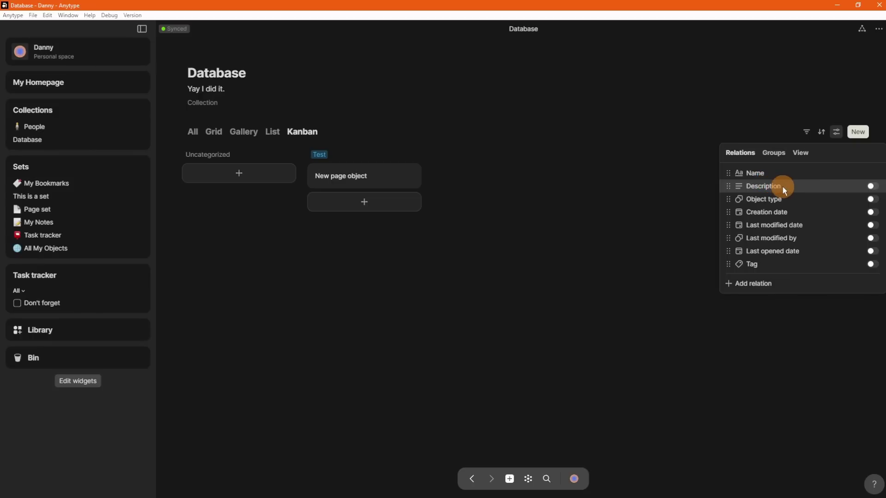
click(871, 264)
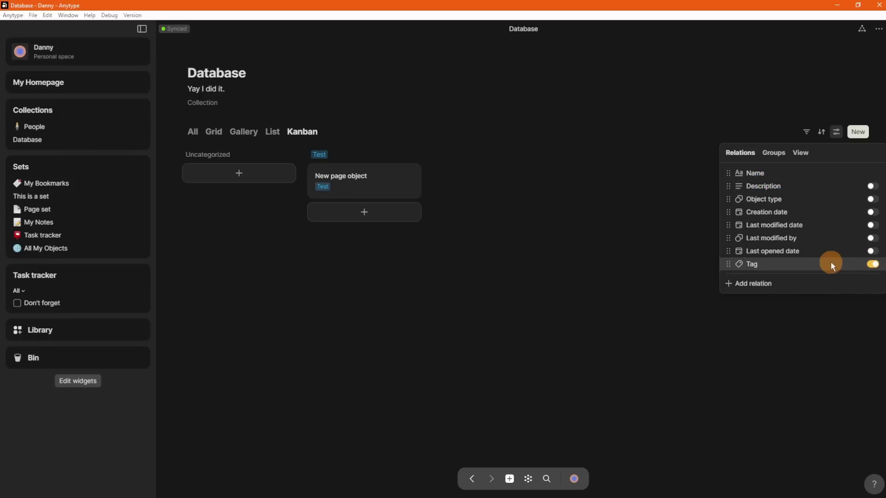
click(567, 262)
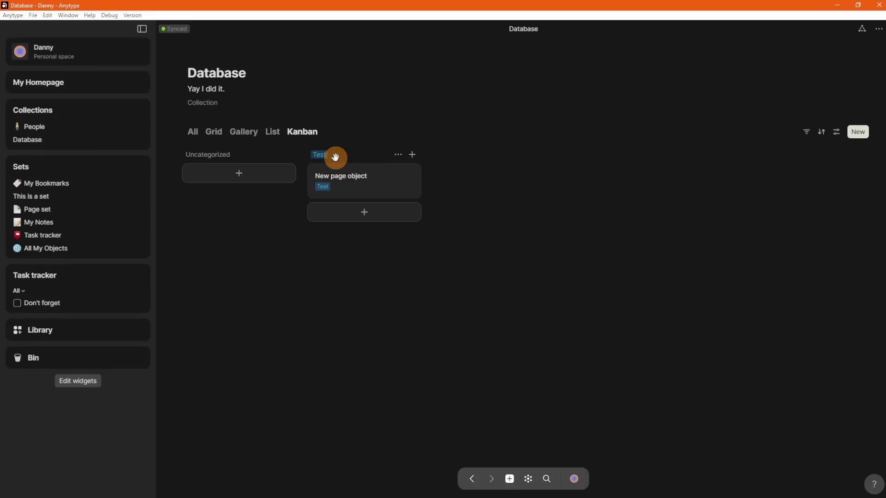
- Examine which relations the Kanban view can be grouped by, leaving the grouping as it is
click(306, 134)
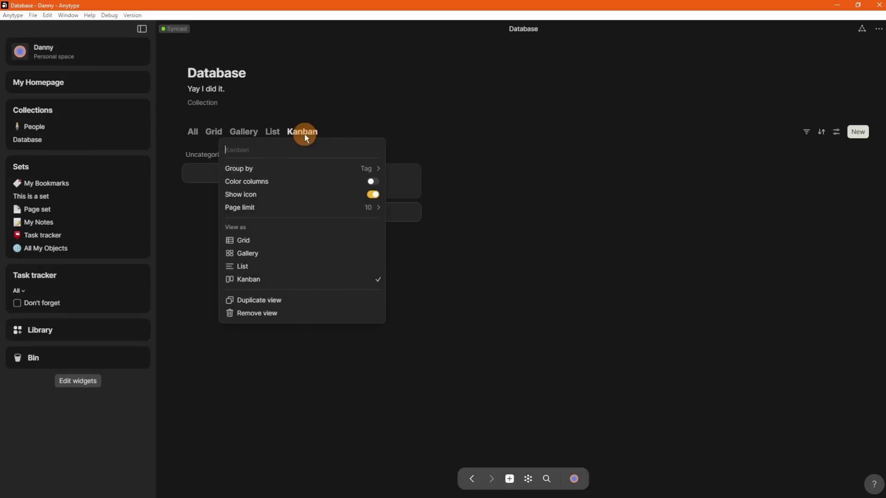
mouse_move(240, 169)
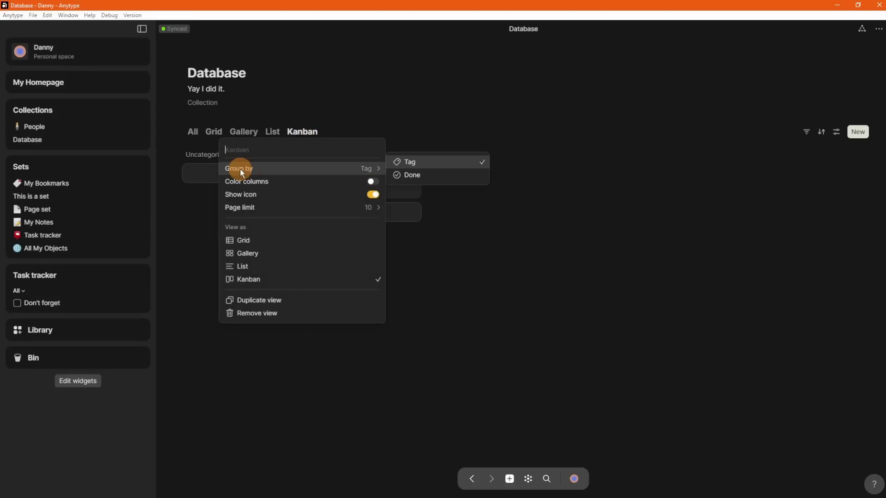
click(431, 130)
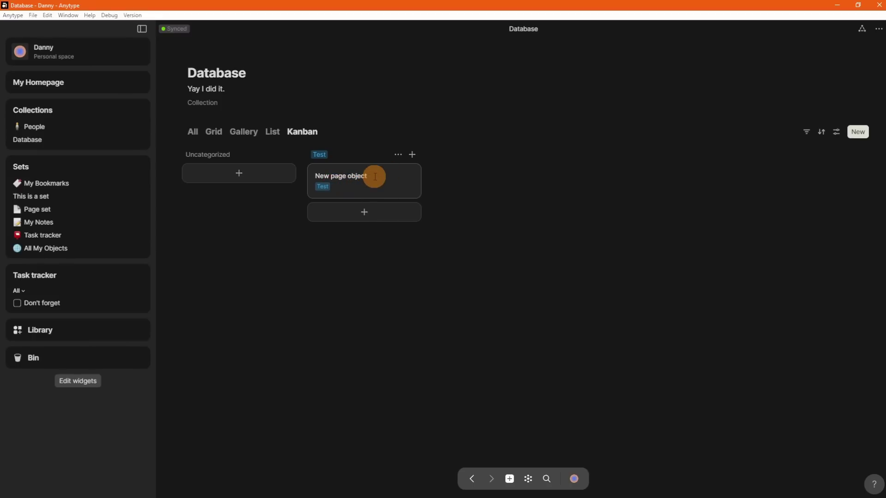
- Show the Tag relation in the Database collection's List view
click(272, 131)
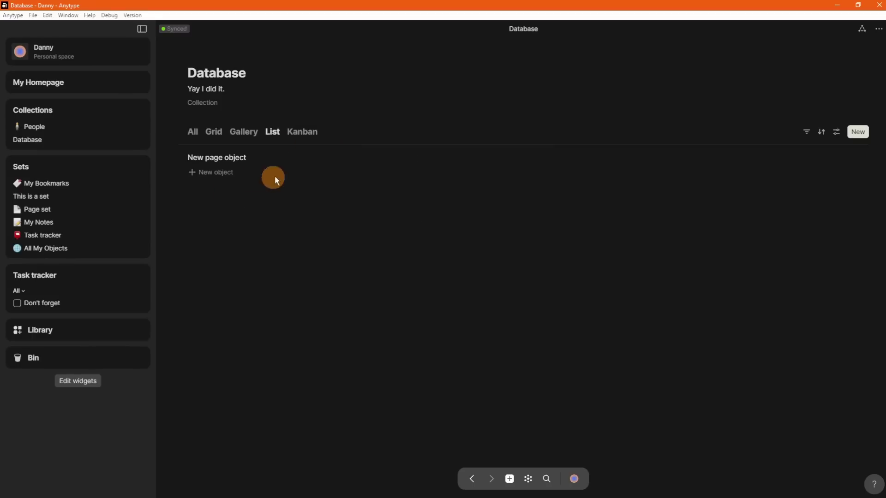
click(836, 132)
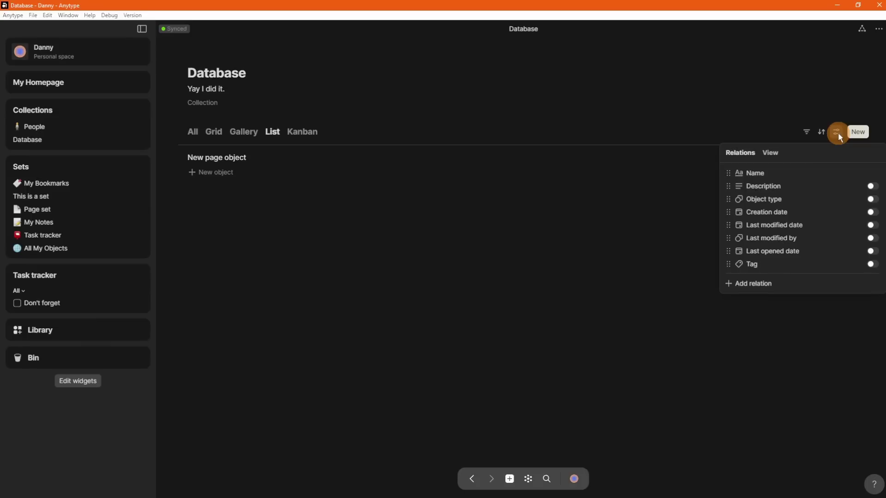
click(872, 264)
click(500, 219)
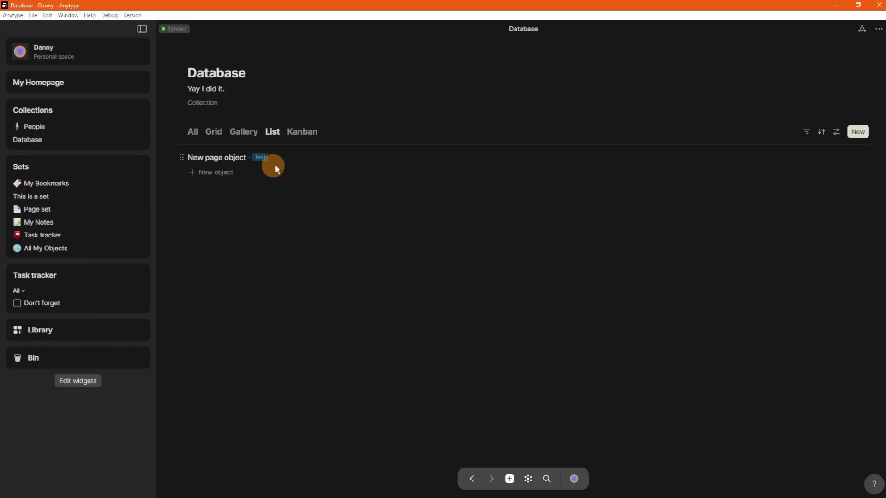
- Show the Tag relation as a column in the Database collection's Grid view
click(224, 131)
click(837, 132)
click(872, 264)
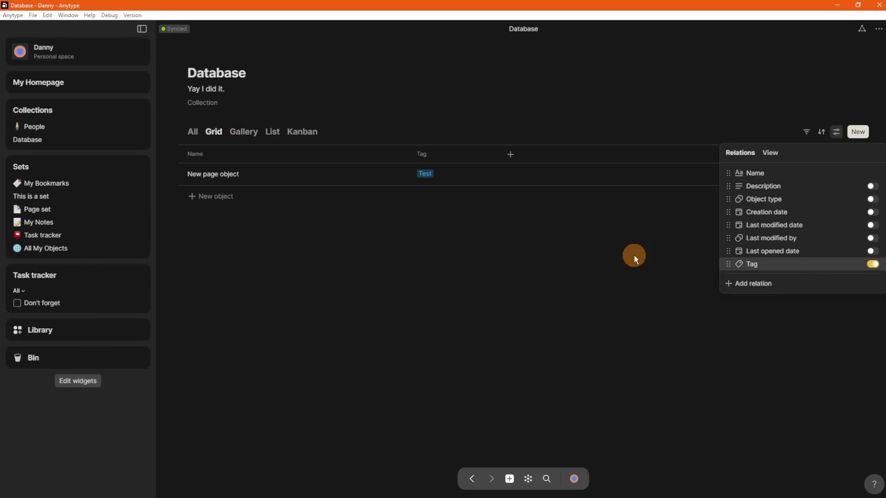
click(293, 112)
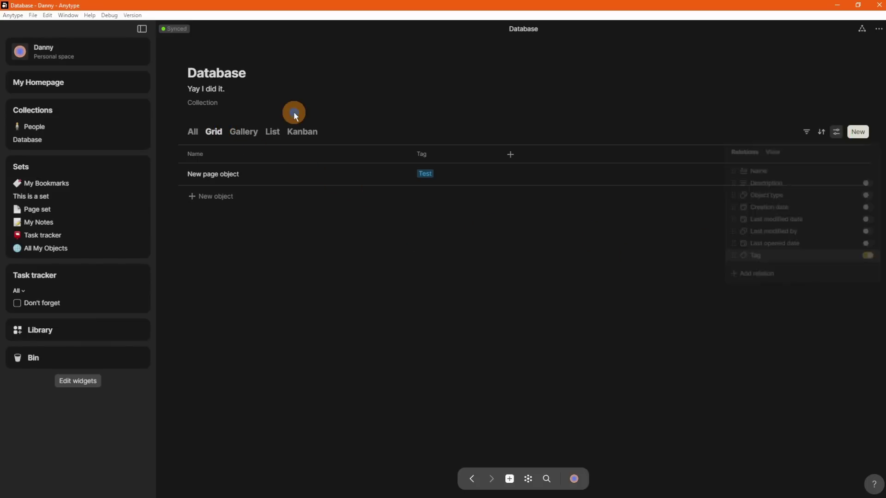
- Return to My Homepage, open the "This is a set" page and rename it as Query
key(alt+Left)
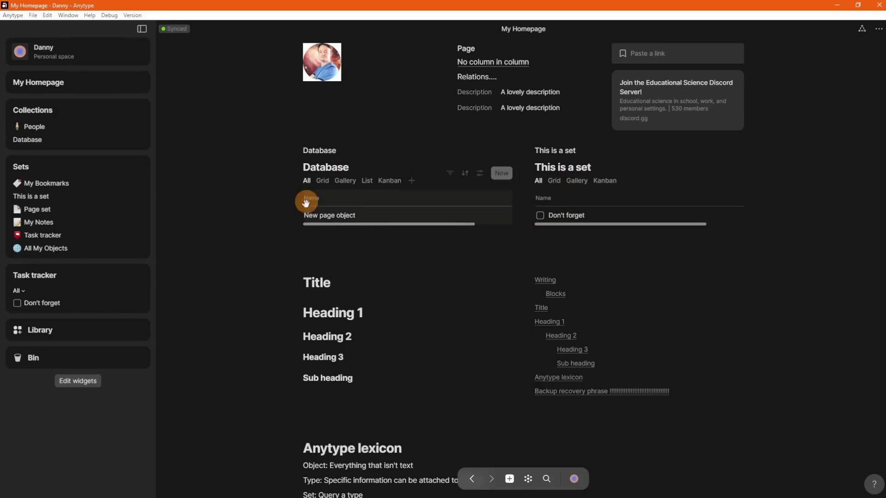
mouse_move(345, 148)
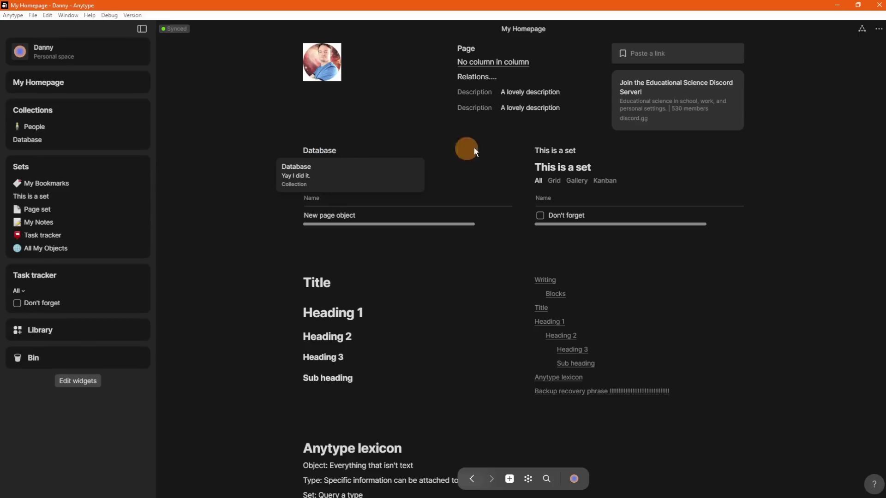
mouse_move(568, 151)
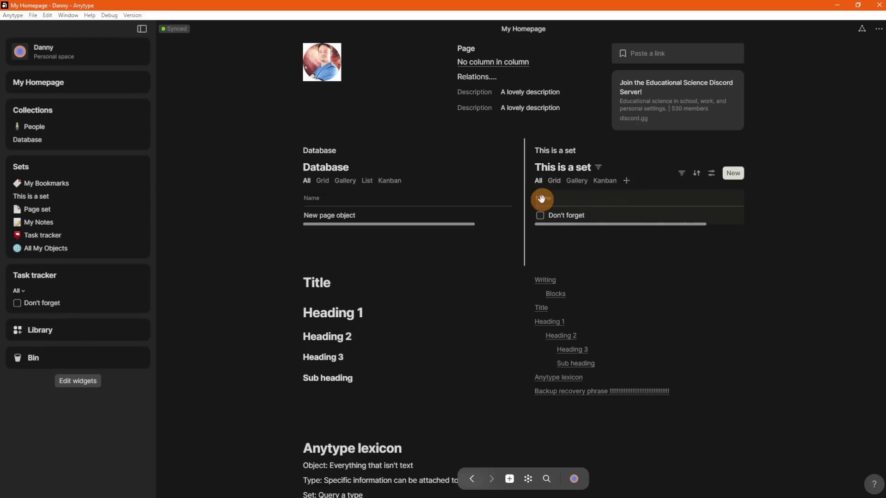
click(561, 151)
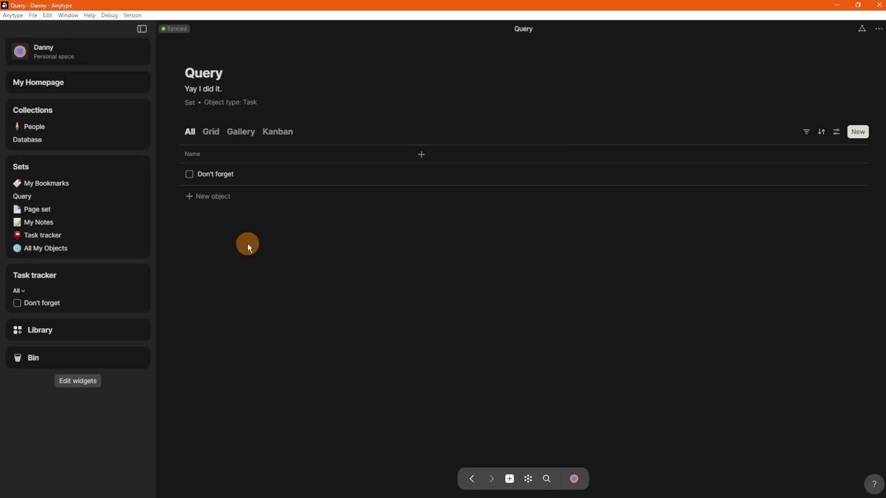
- View the Query set's type options and remove the Task object type from its source query
click(191, 103)
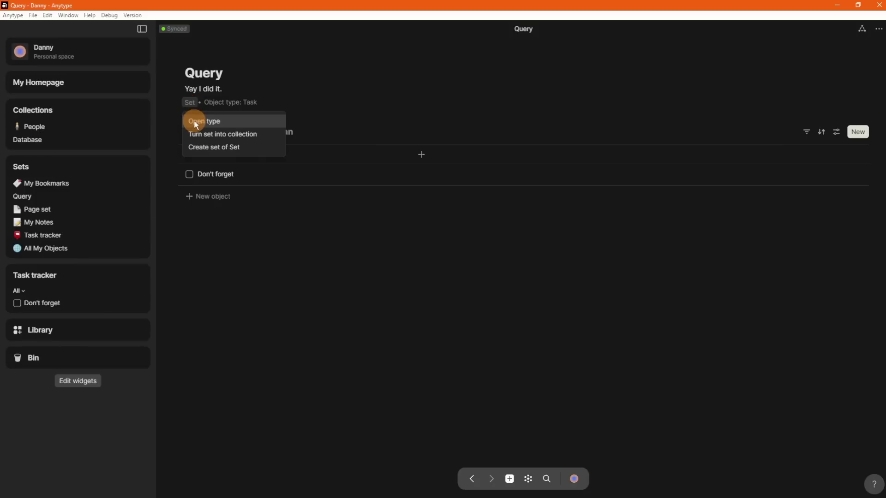
click(194, 120)
click(245, 103)
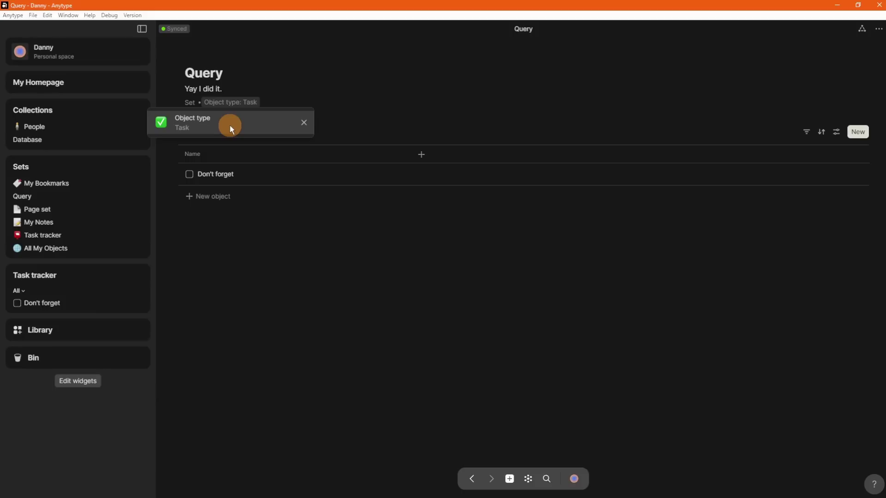
click(304, 122)
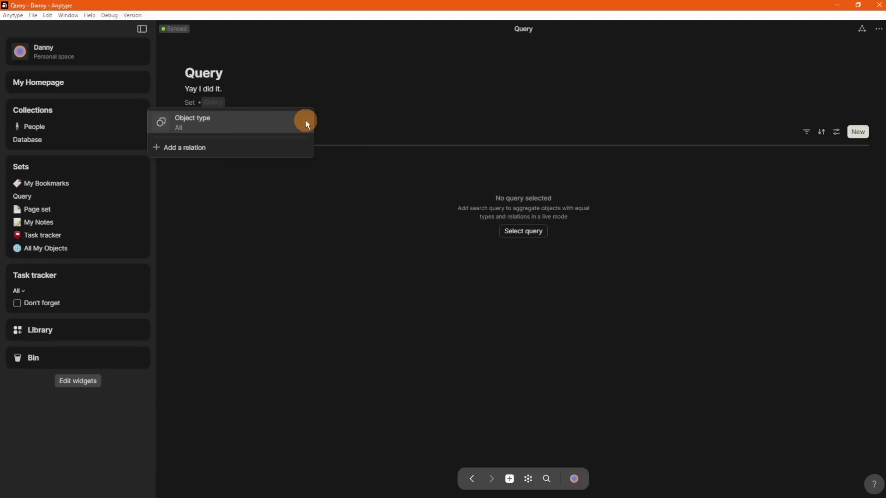
click(288, 97)
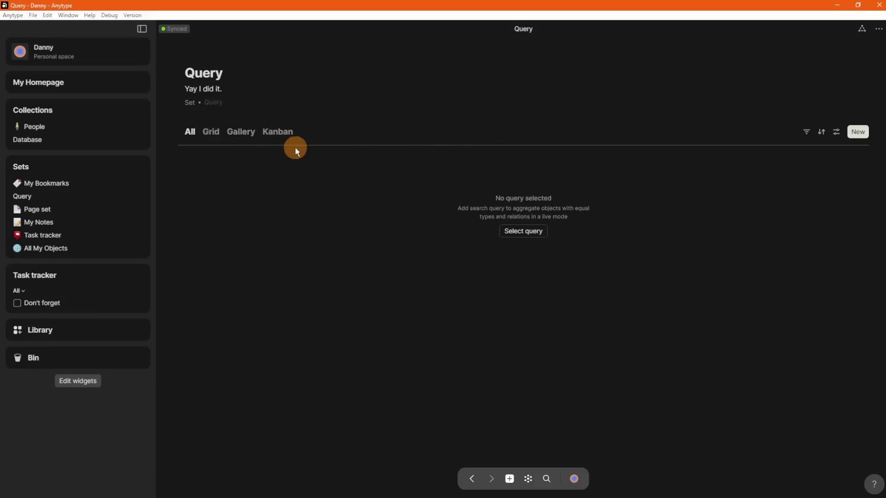
- Select Page as the source object type of the Query set
click(209, 102)
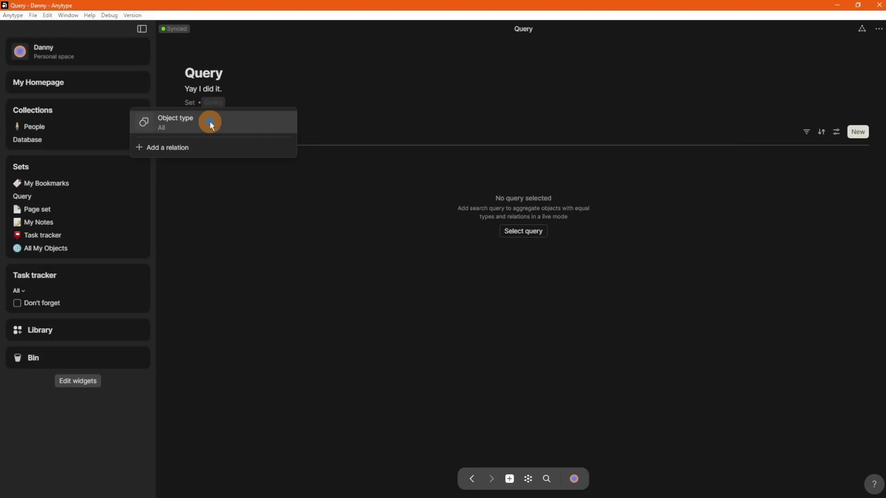
click(211, 123)
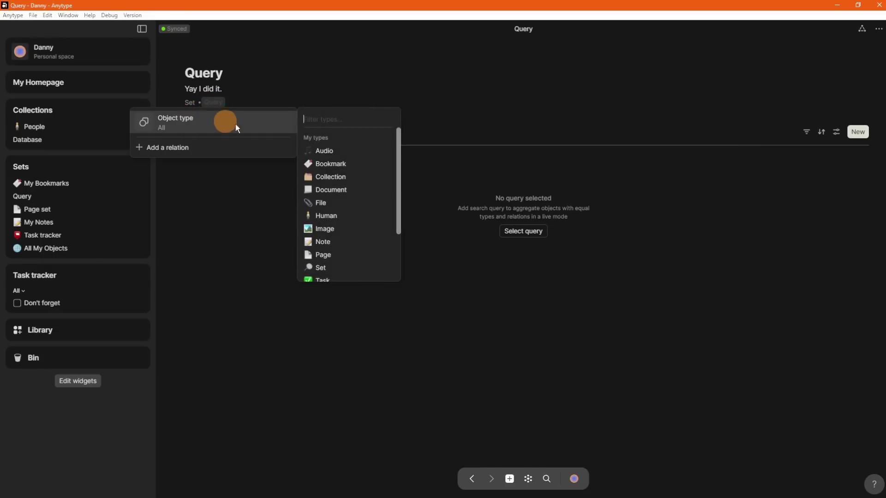
click(333, 267)
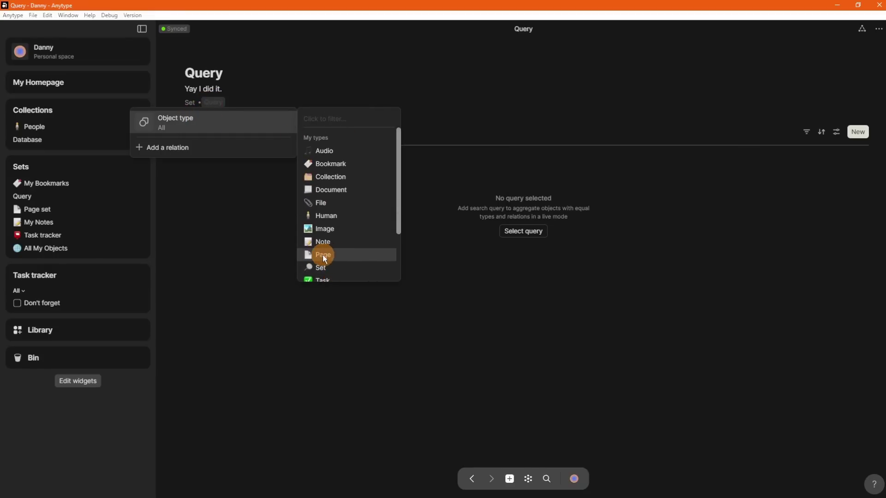
click(323, 254)
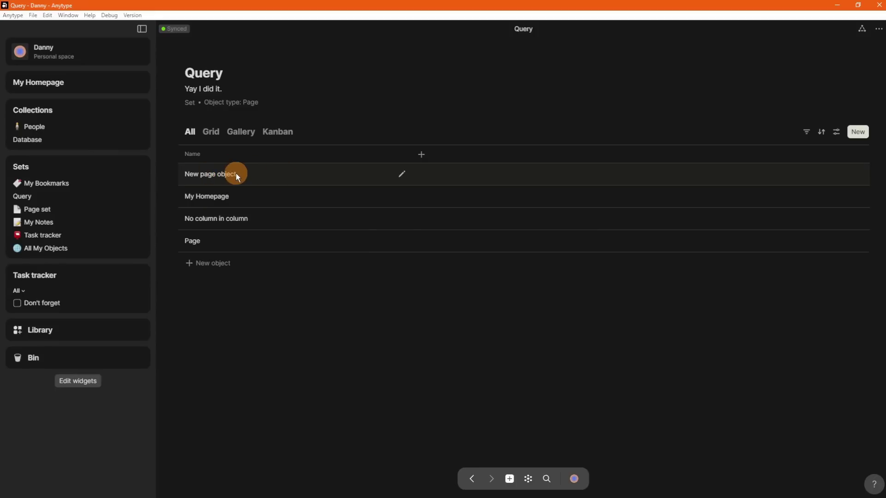
- Show the Tag relation as a column in the Query set's All view
click(837, 134)
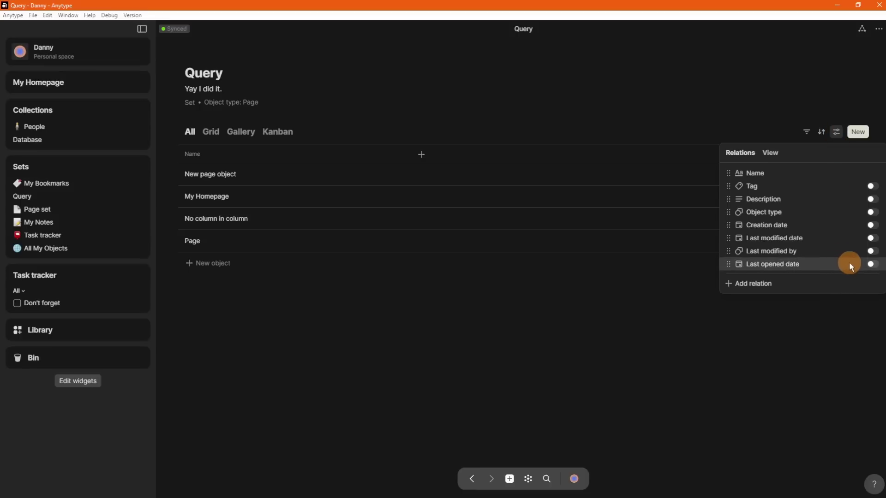
click(870, 186)
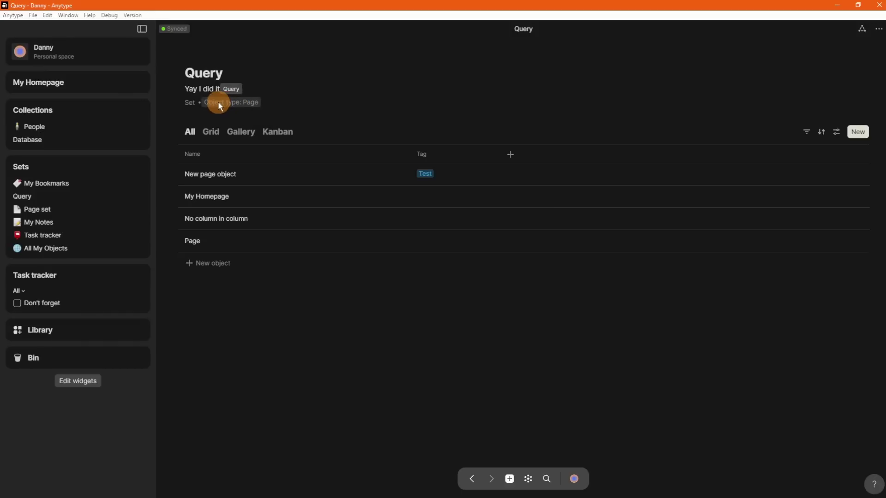
text(.)
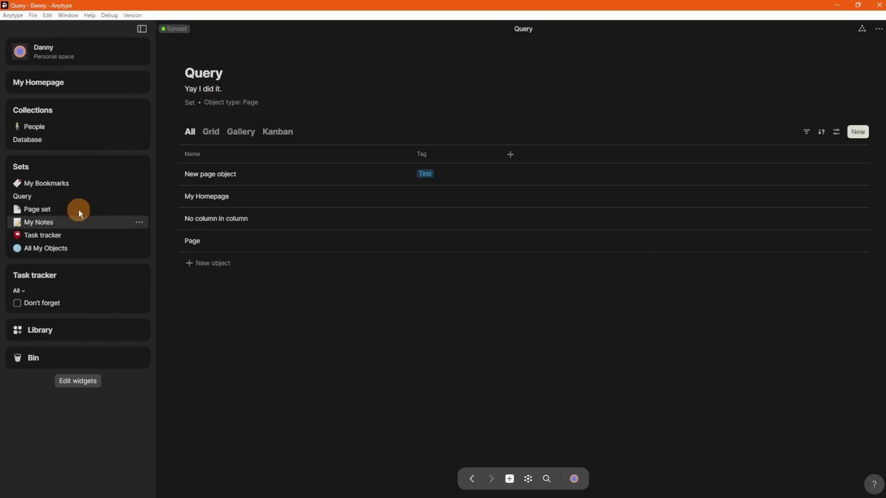
- Look at the Sets widget's source choices and its list appearance options
click(127, 166)
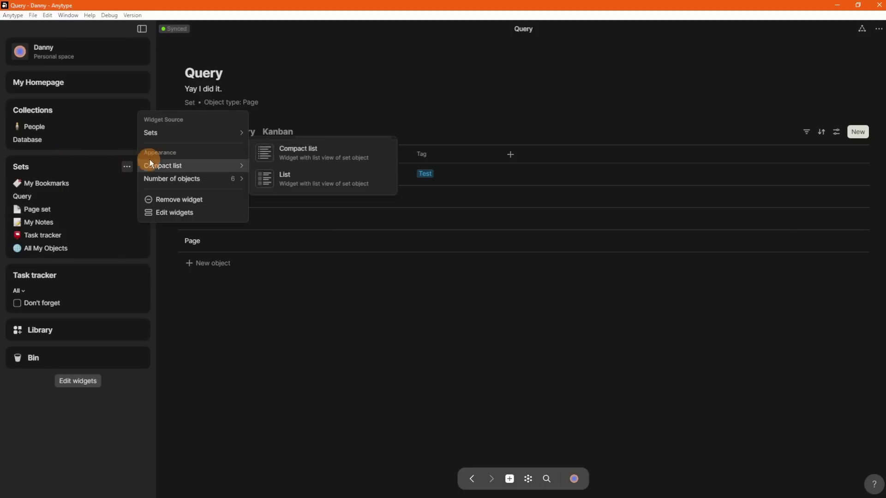
mouse_move(171, 132)
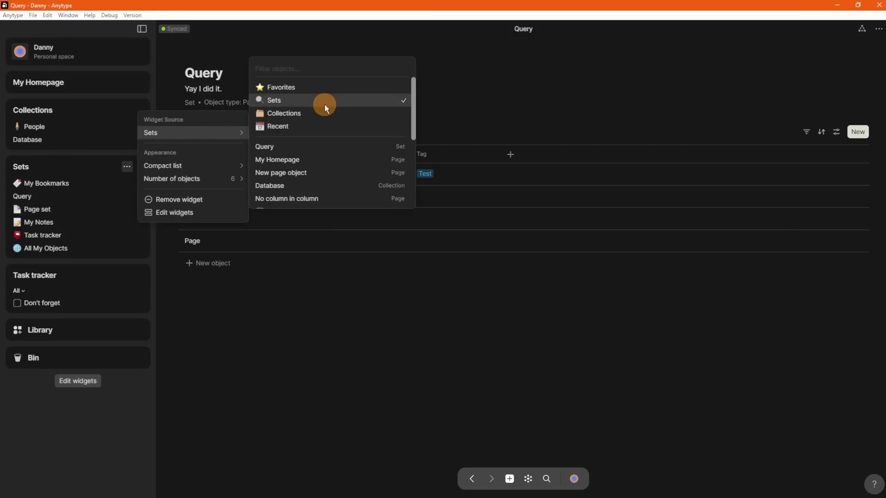
mouse_move(200, 164)
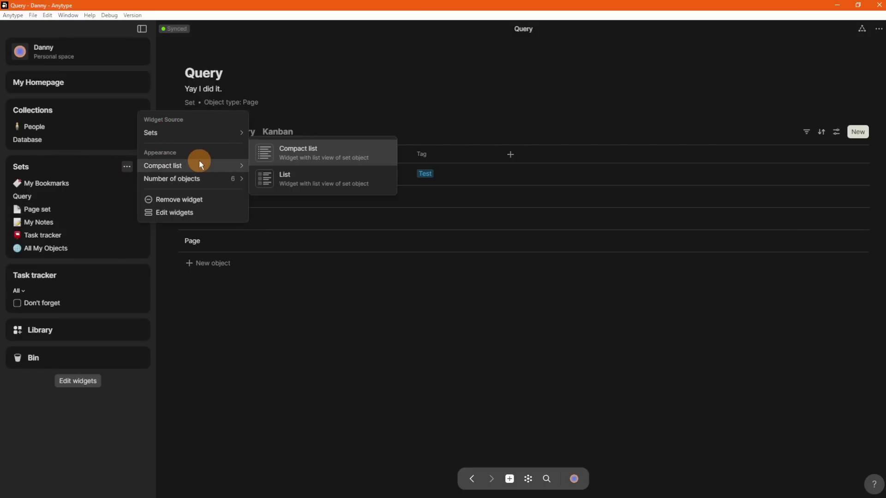
click(51, 172)
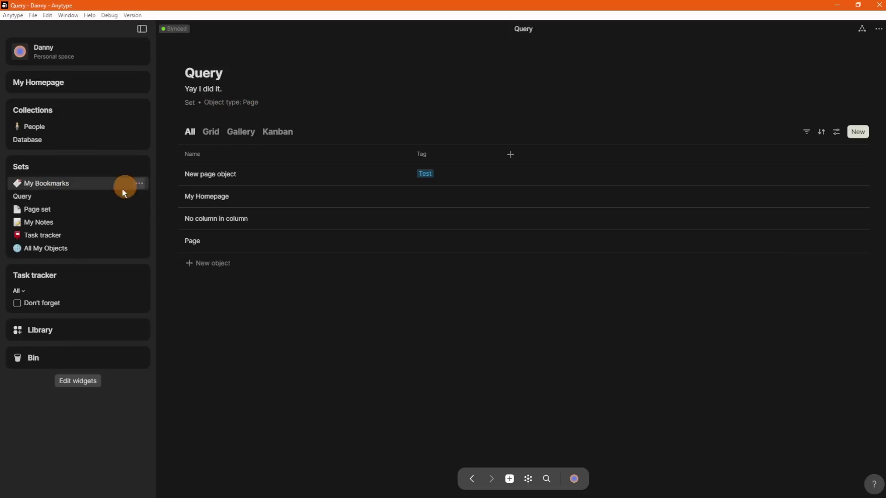
- Open the Page set and set the Sets widget's number of objects to 14
click(56, 211)
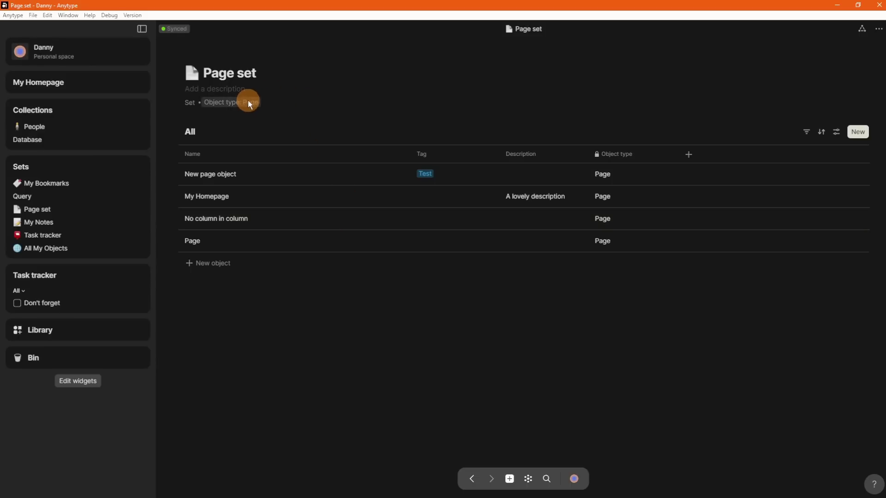
click(127, 166)
mouse_move(176, 165)
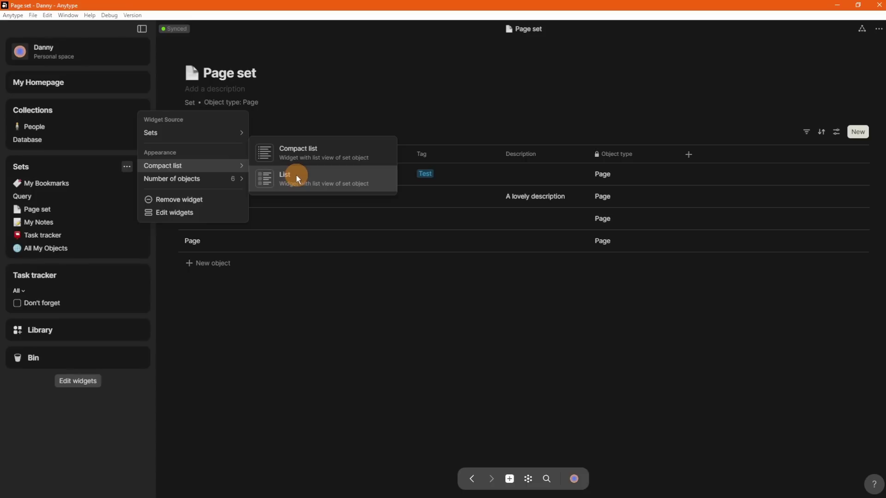
mouse_move(217, 177)
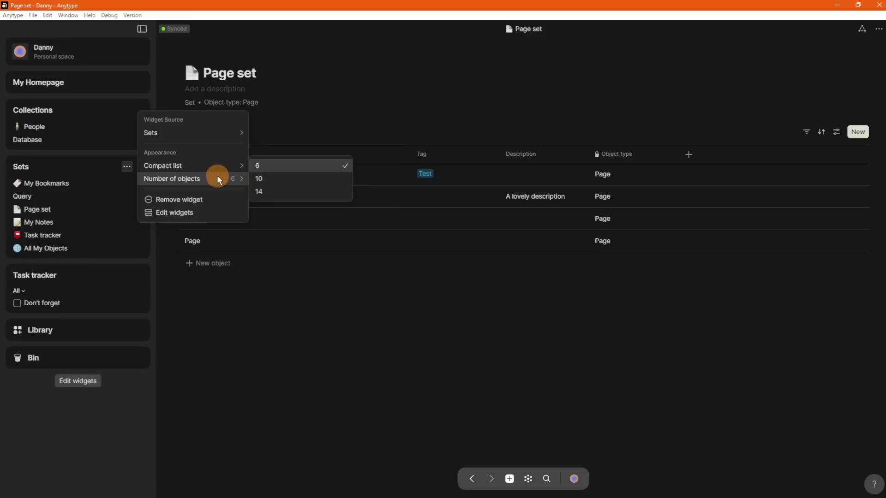
click(274, 194)
- Look at the Collections widget's source choices, and view the People and Database collections
click(123, 109)
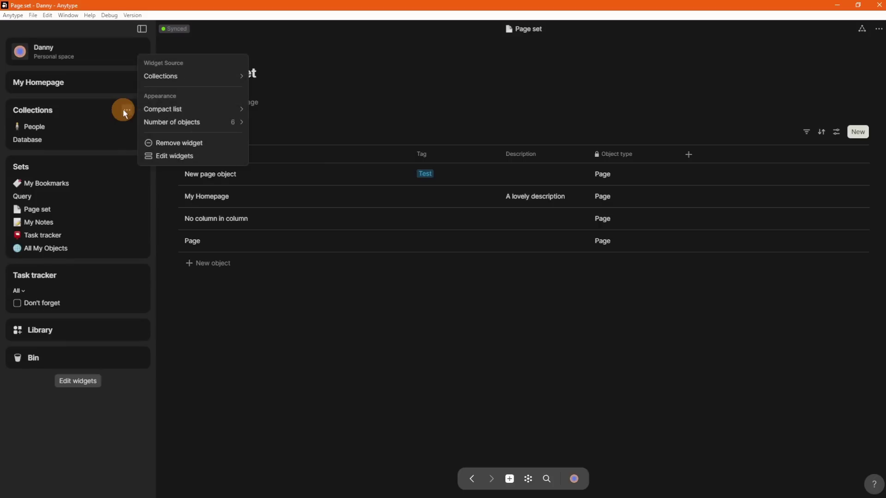
mouse_move(176, 79)
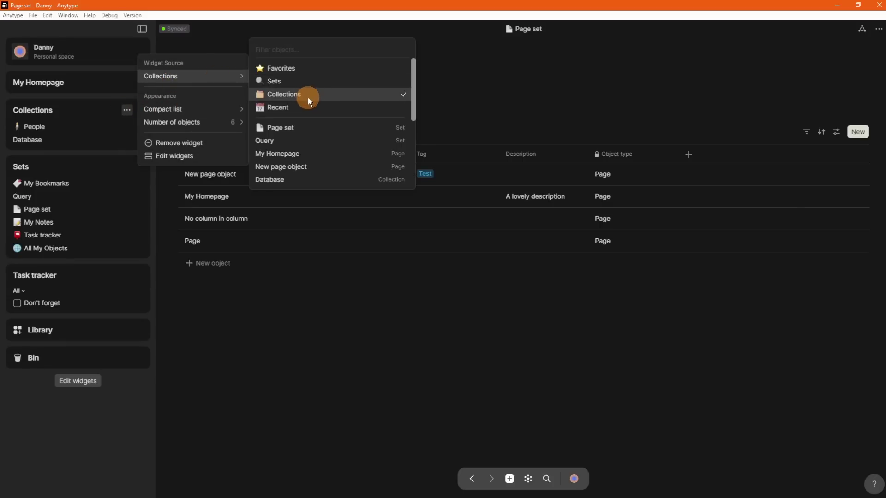
click(104, 101)
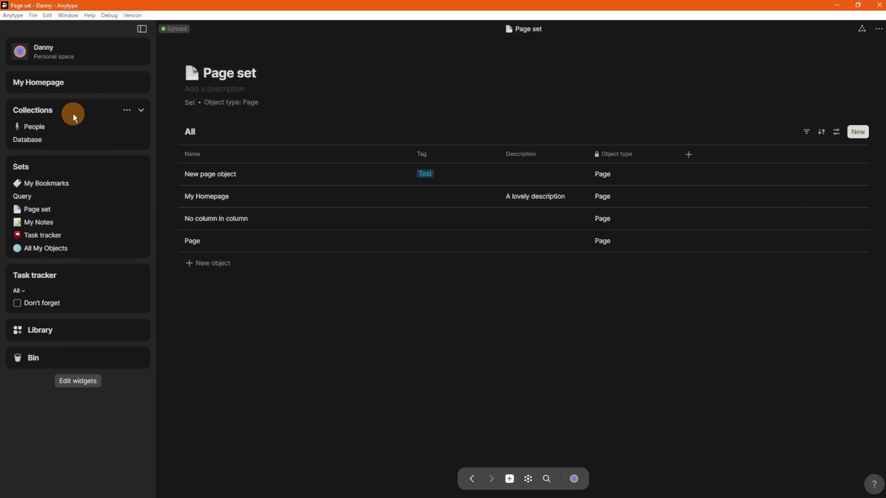
click(33, 128)
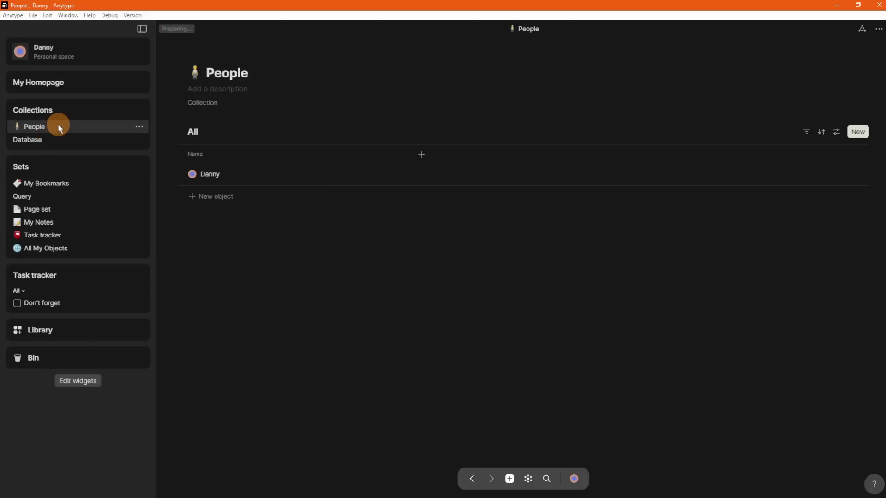
click(206, 177)
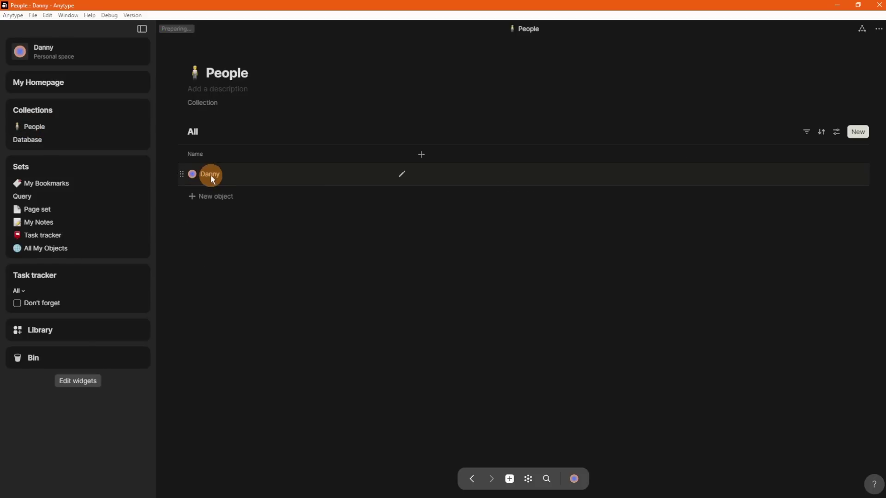
click(26, 144)
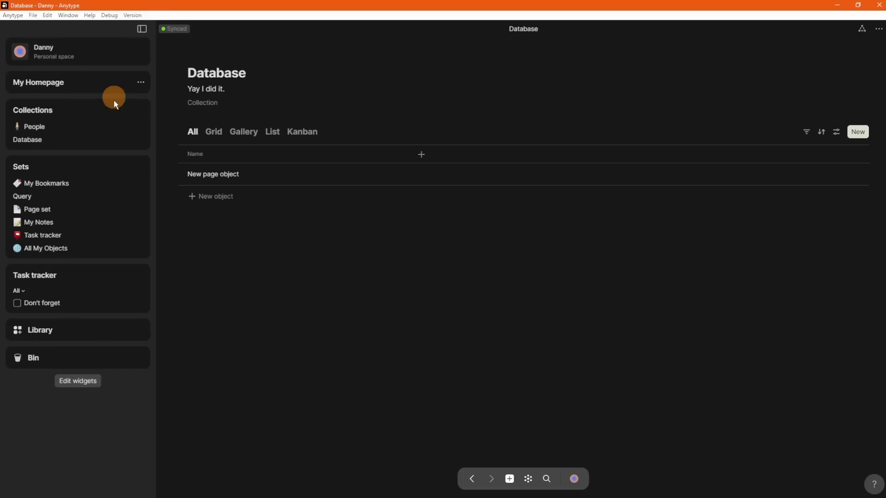
- Switch the My Homepage widget's appearance to Tree and return it to Link
click(141, 82)
click(178, 93)
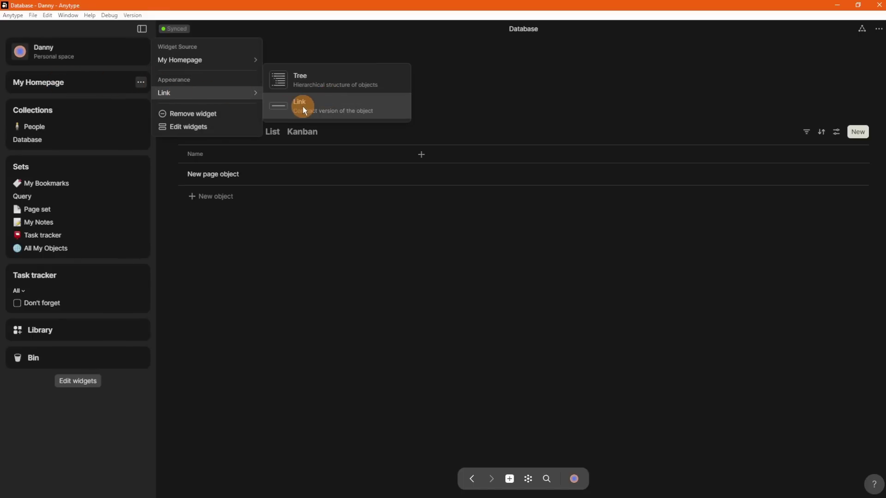
click(306, 84)
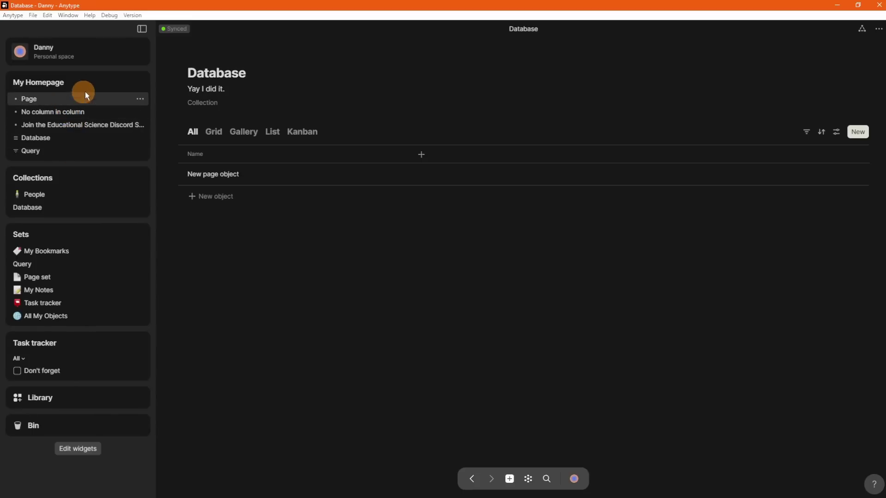
click(131, 82)
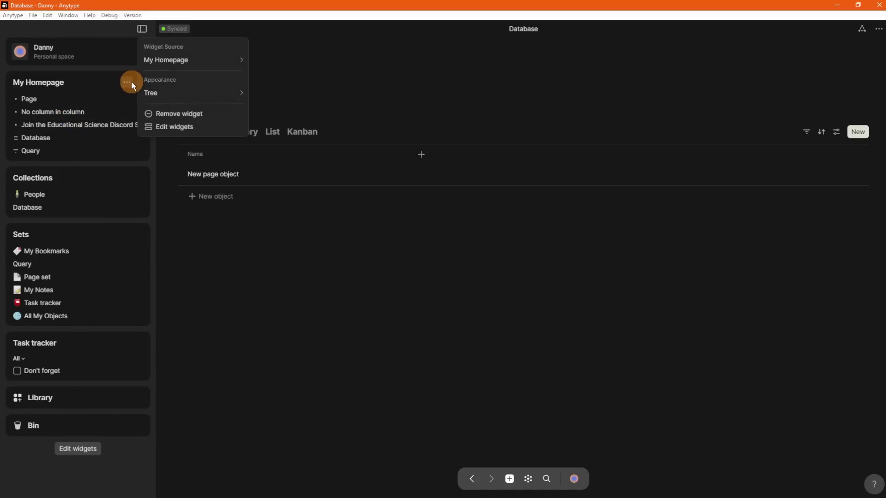
mouse_move(207, 93)
click(286, 107)
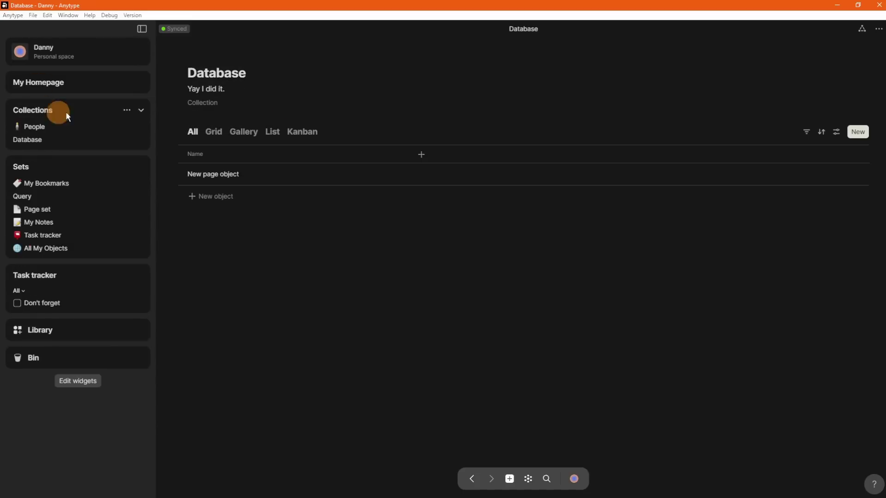
- Look at the appearance and object-number options for a new widget in widget editing mode, and leave without adding one
click(82, 382)
click(43, 483)
mouse_move(51, 448)
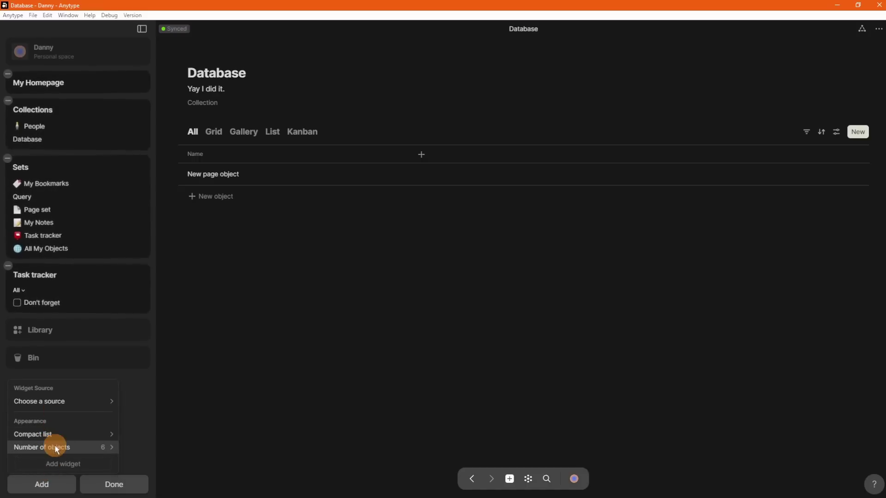
click(182, 447)
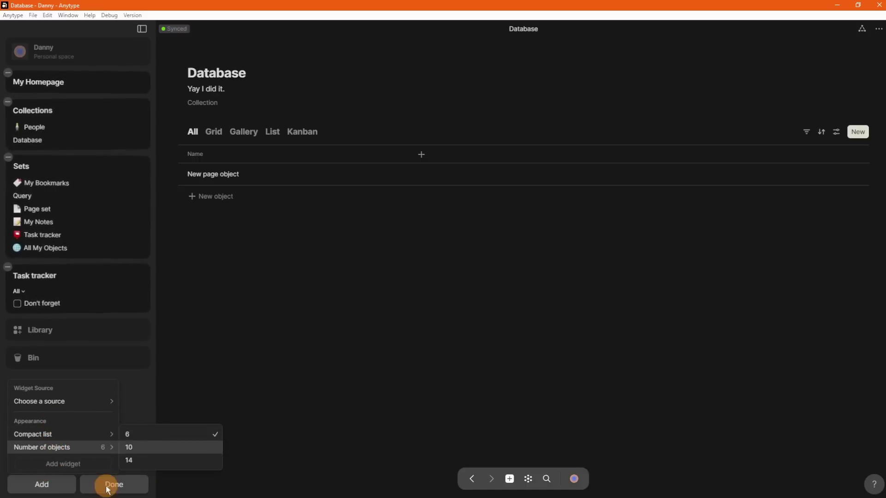
click(84, 365)
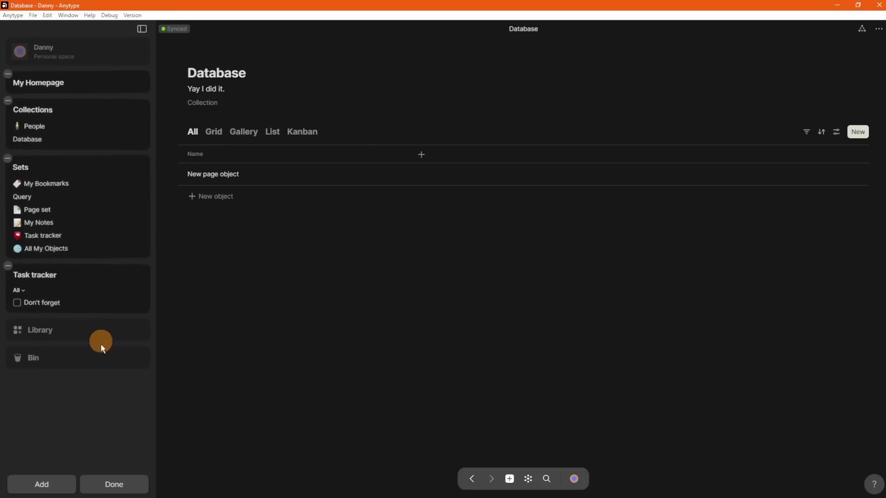
click(77, 427)
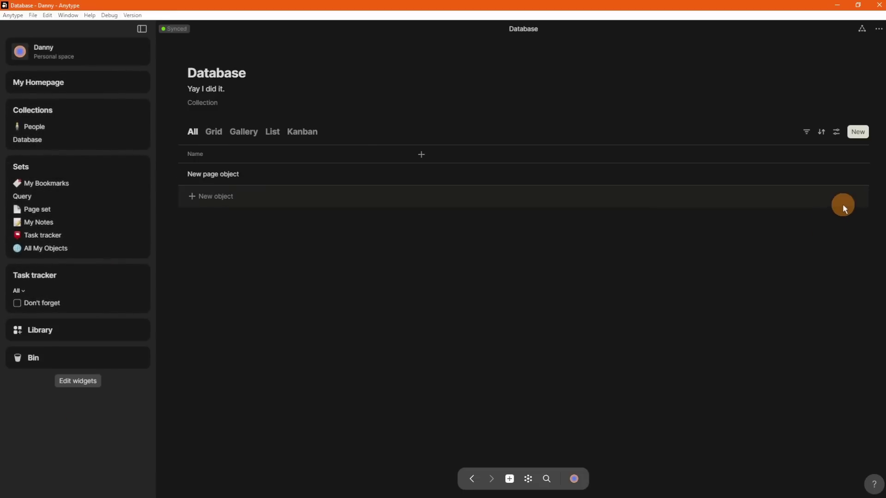
- Open the Query set with Task as its object type, and toggle the Don't forget task between done and not done
click(82, 197)
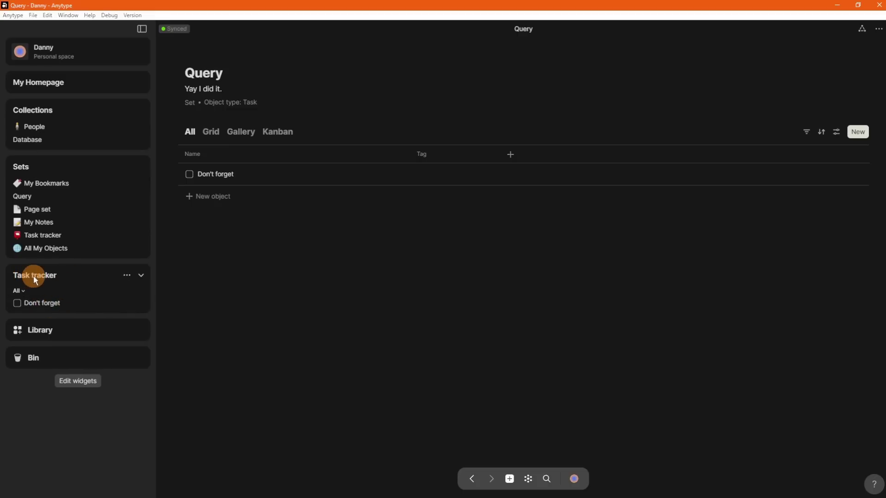
click(17, 302)
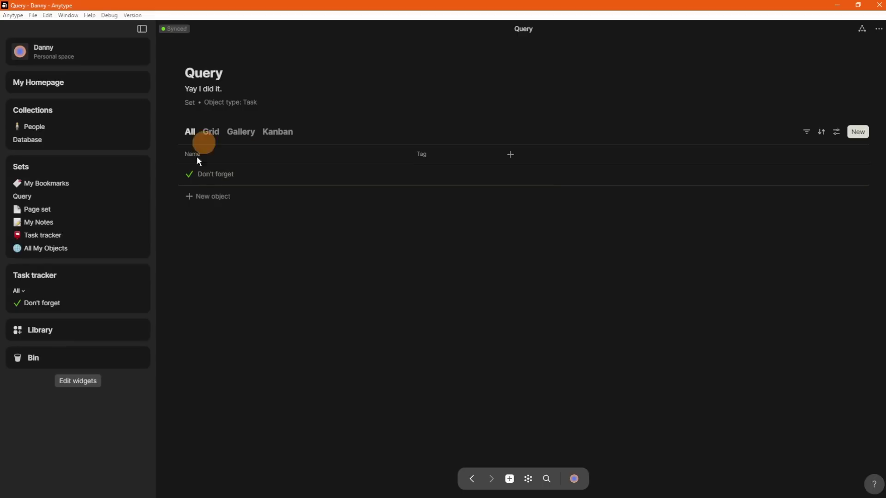
click(193, 173)
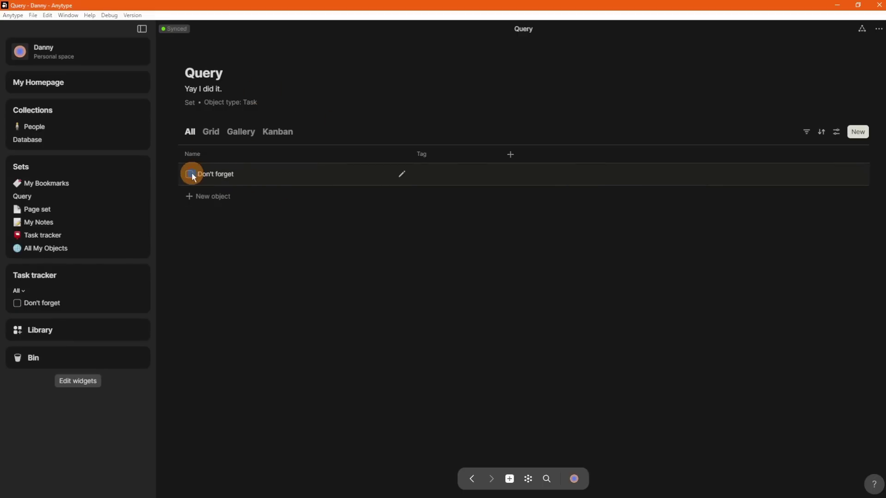
click(192, 174)
click(192, 173)
click(193, 174)
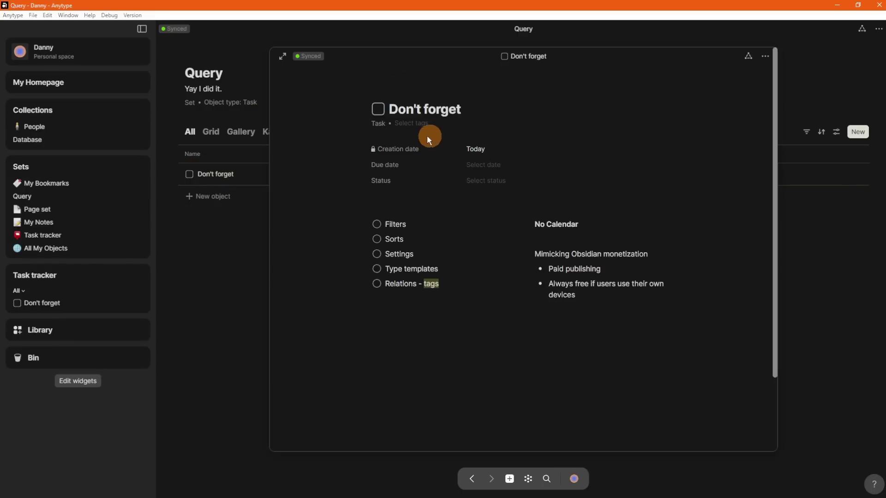
- Look at the Don't forget task's type options, check off Filters, Sorts and Relations - tags, and close the task
click(382, 125)
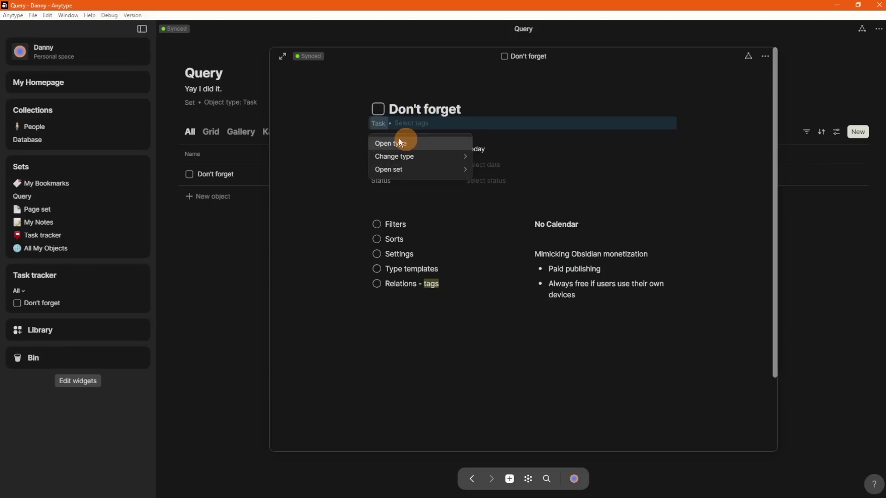
click(331, 136)
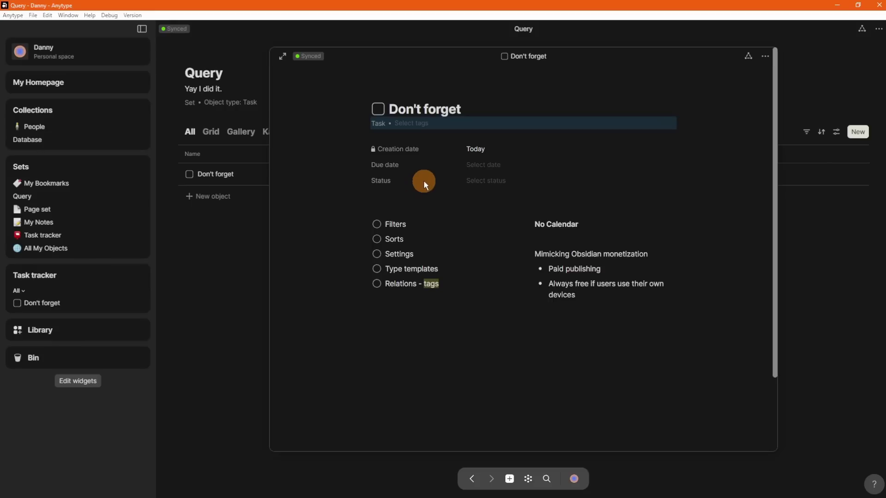
click(376, 224)
click(376, 238)
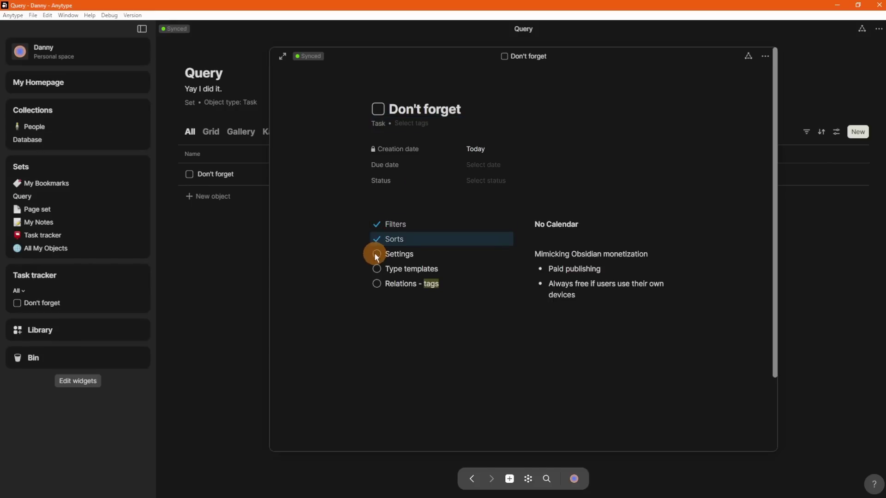
click(376, 284)
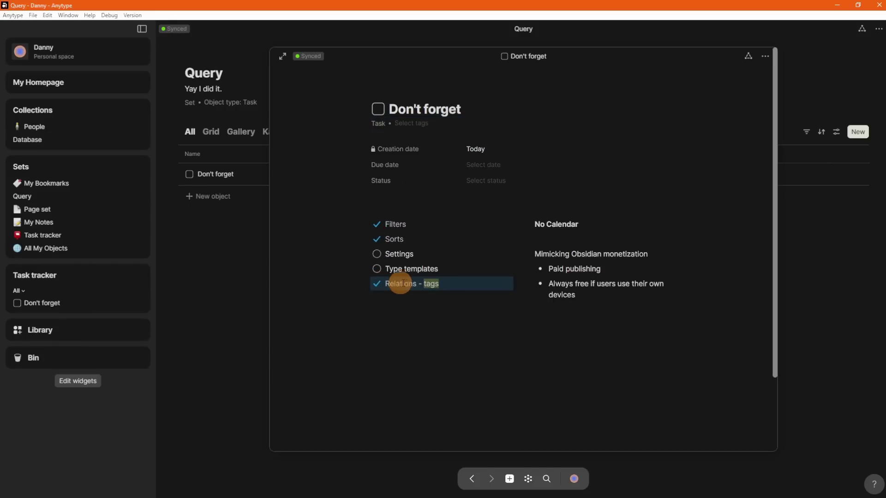
click(450, 282)
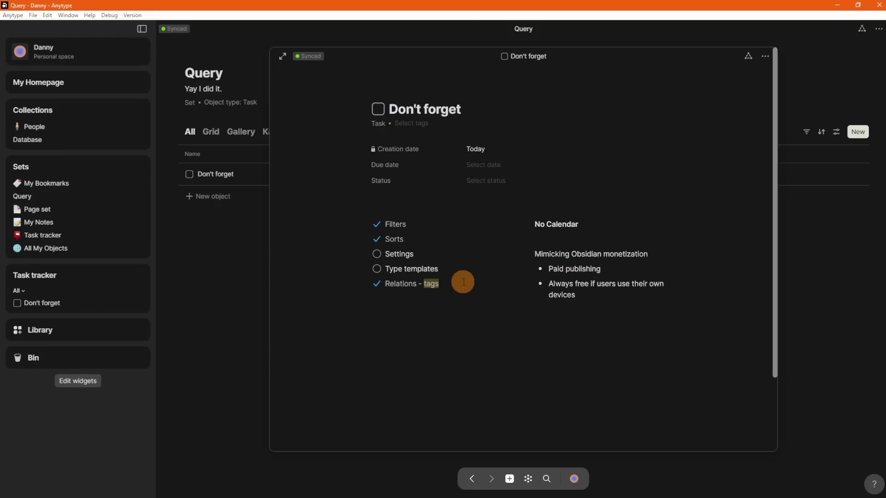
key(Escape)
- Look through the Library's relations and object types, covering both the personal lists and the Anytype library lists
click(42, 330)
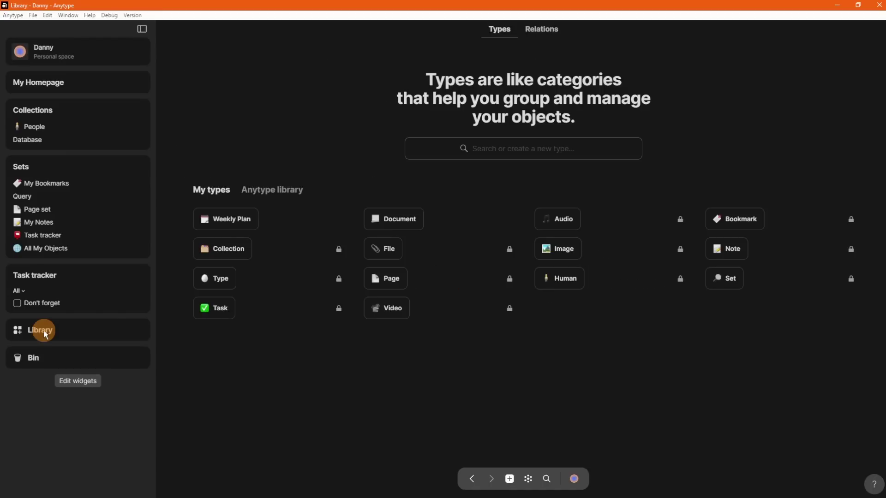
click(543, 30)
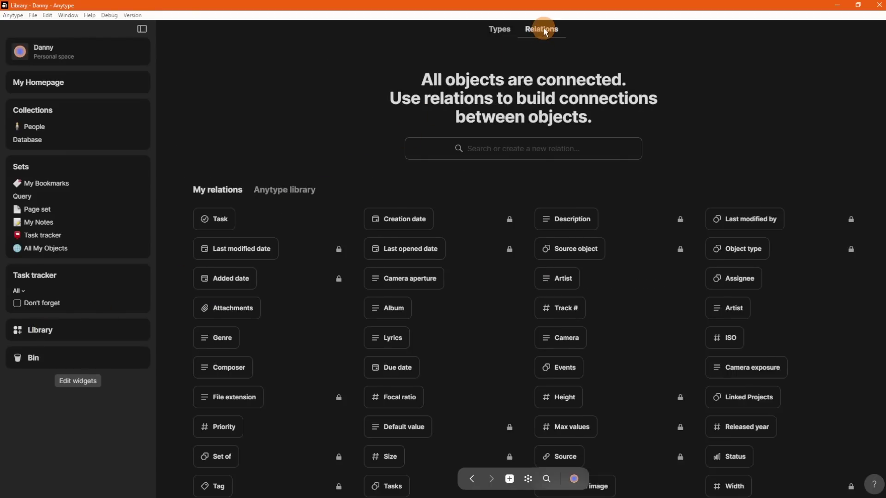
scroll(208, 449, down, 2)
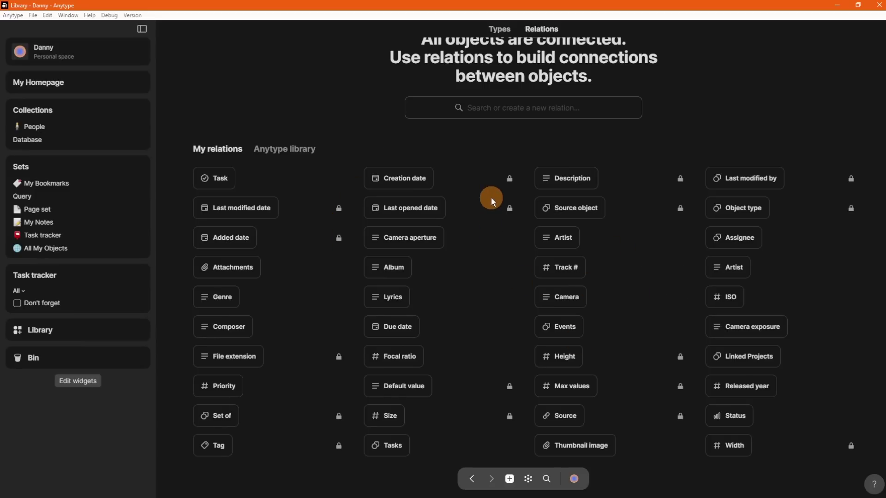
scroll(491, 198, up, 1)
click(285, 189)
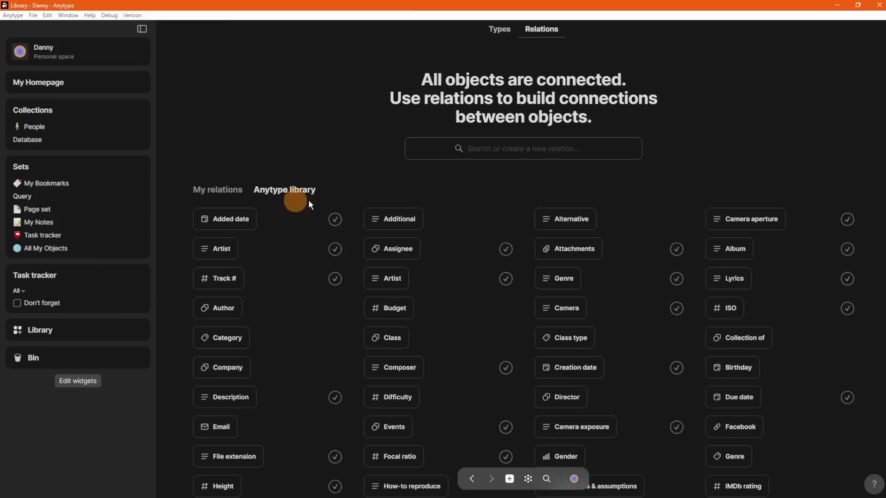
scroll(510, 194, down, 10)
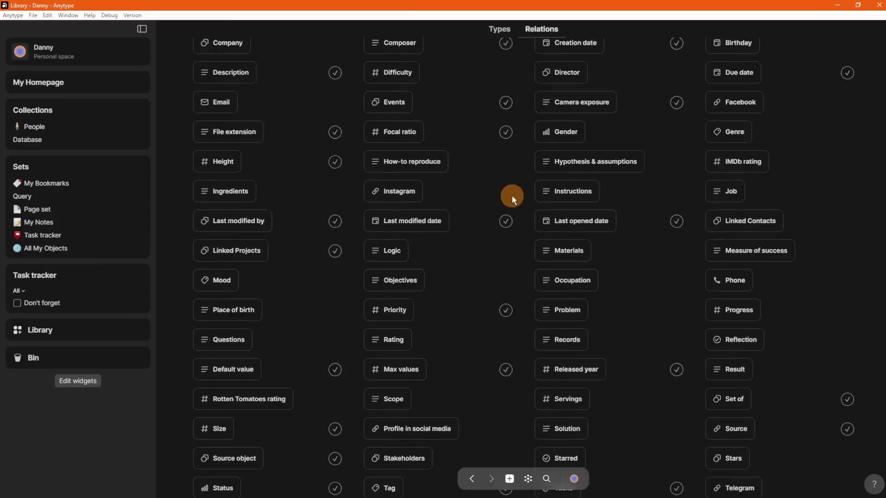
scroll(515, 258, up, 6)
scroll(515, 258, up, 4)
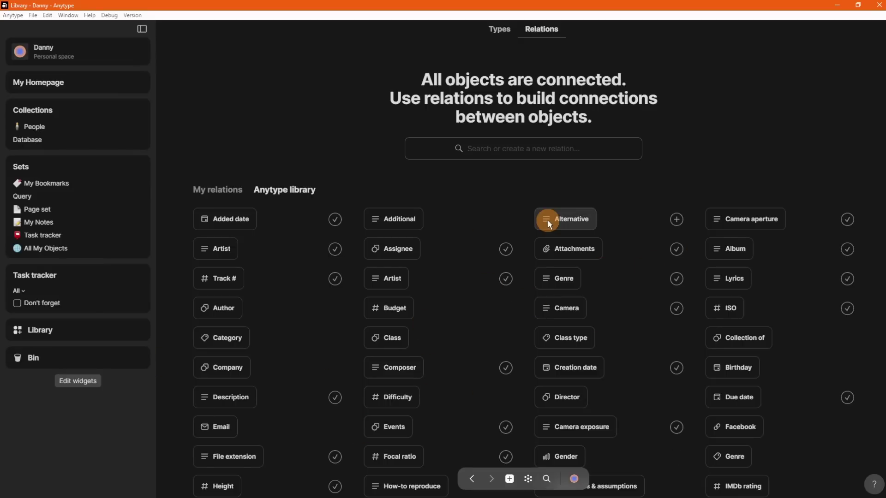
click(498, 33)
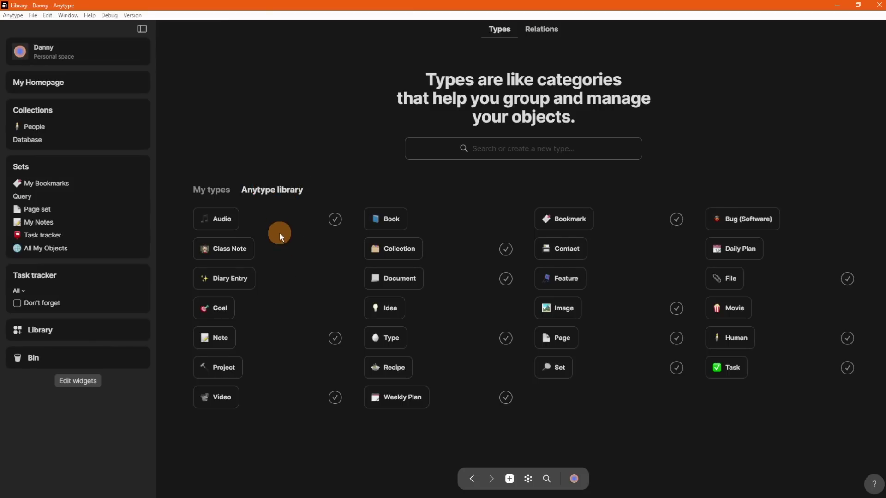
click(211, 190)
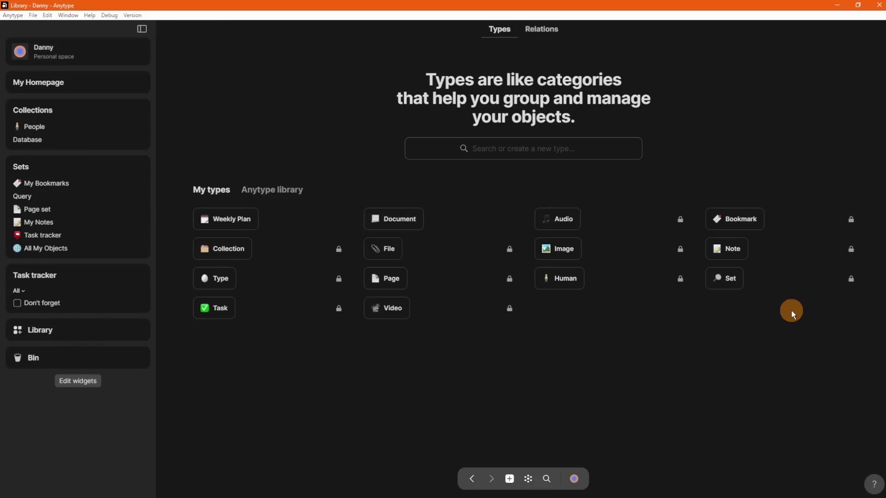
- Open the Don't forget task and, from it, open its Task object type as a full page
click(70, 306)
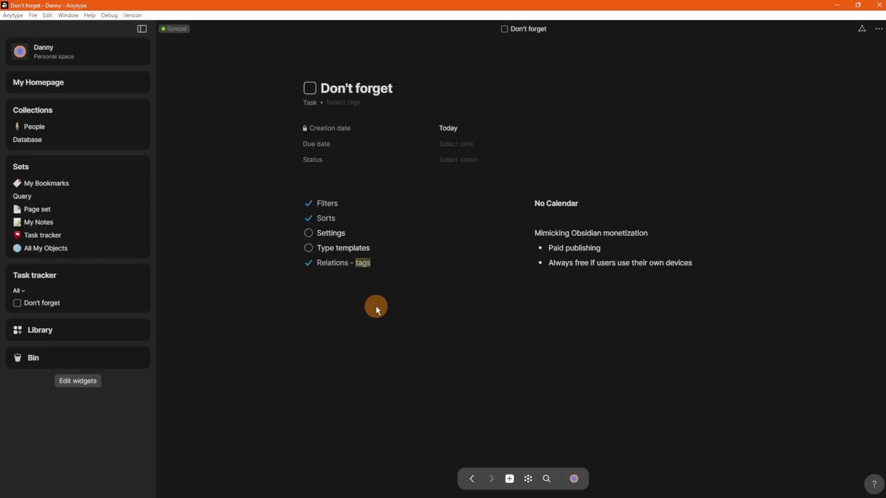
click(390, 249)
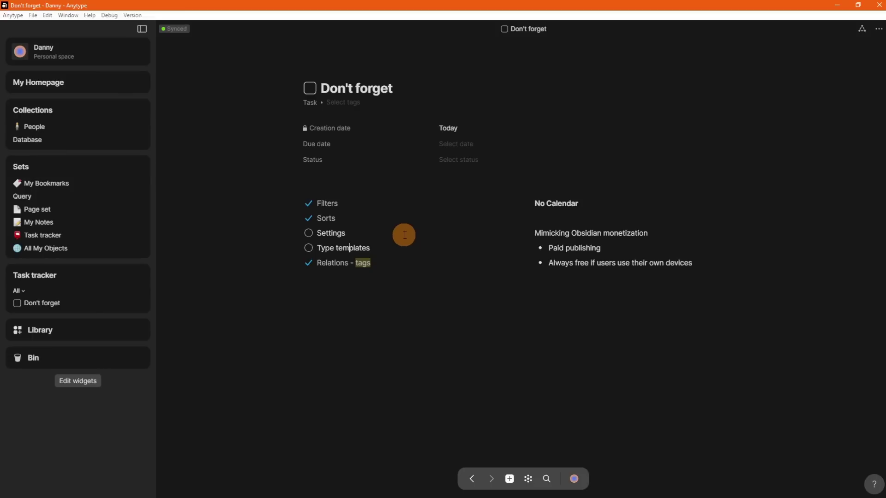
scroll(403, 233, down, 2)
scroll(403, 234, up, 2)
click(311, 103)
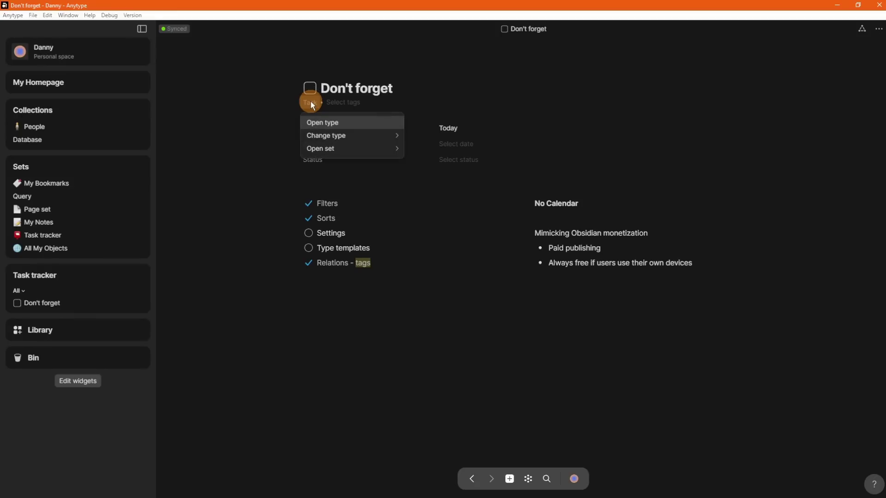
click(322, 122)
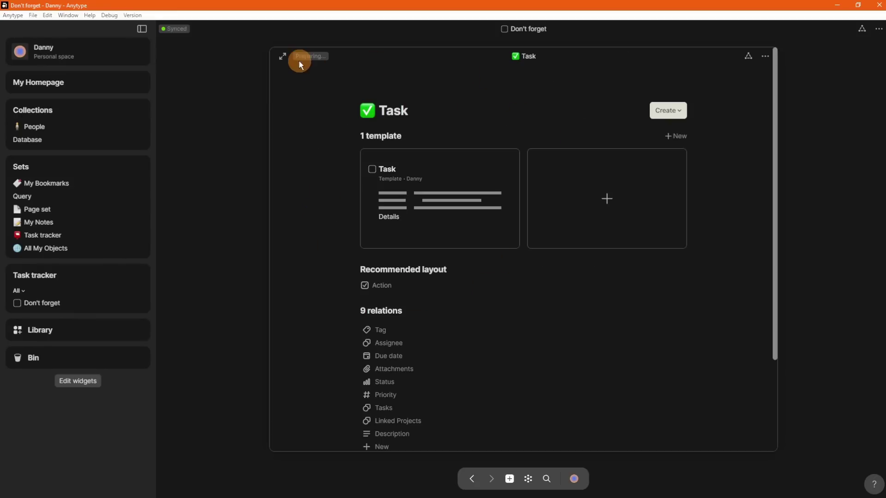
click(282, 56)
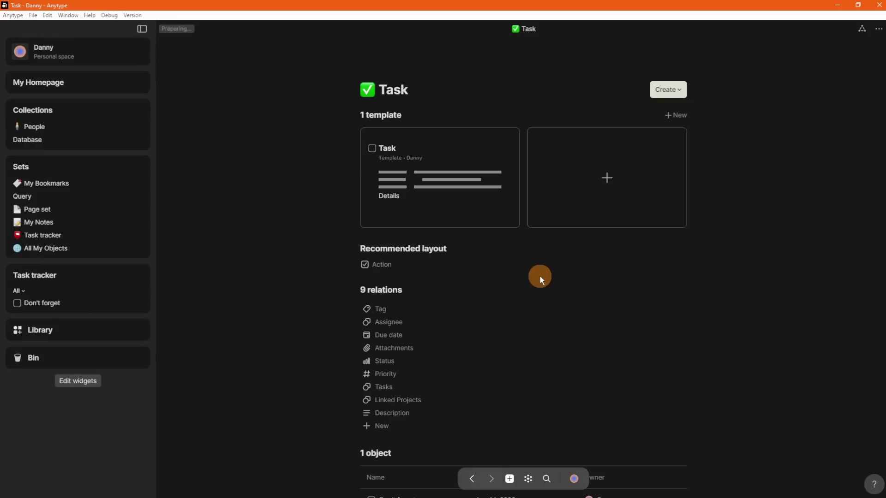
- Examine the Task type's template, recommended layout, relations and existing objects
scroll(573, 263, down, 1)
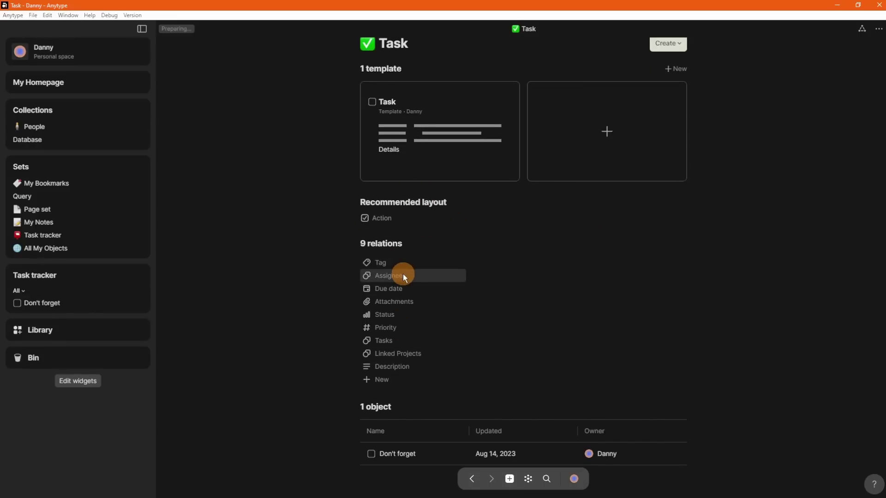
scroll(545, 397, down, 1)
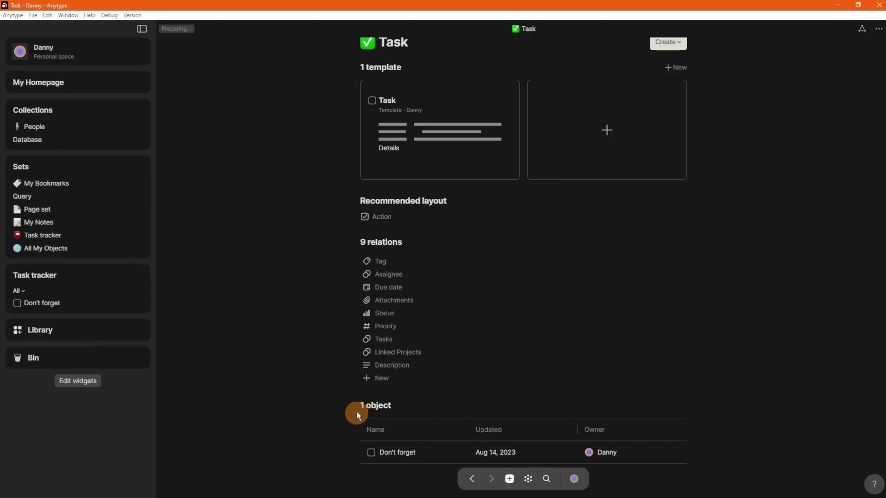
scroll(415, 406, up, 2)
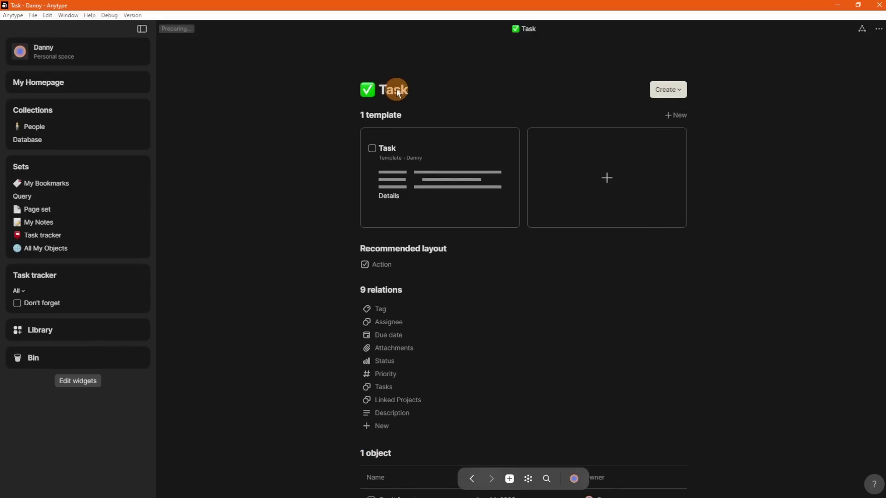
scroll(404, 322, down, 2)
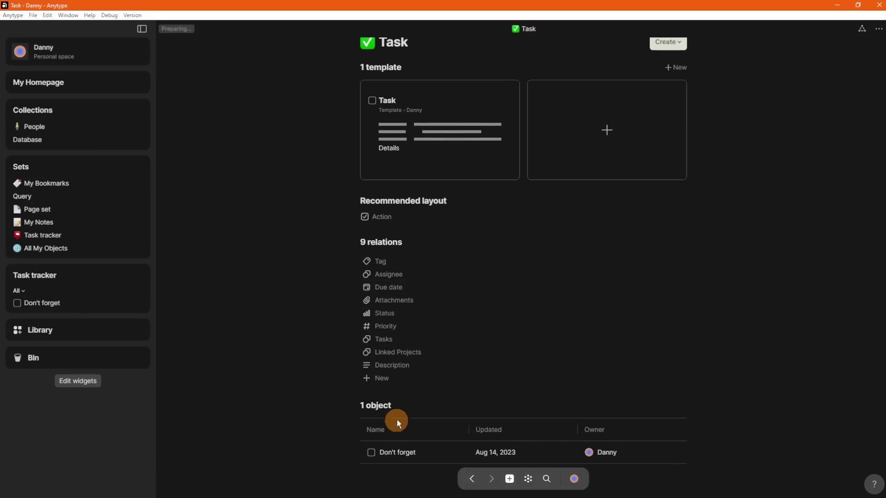
scroll(430, 410, up, 2)
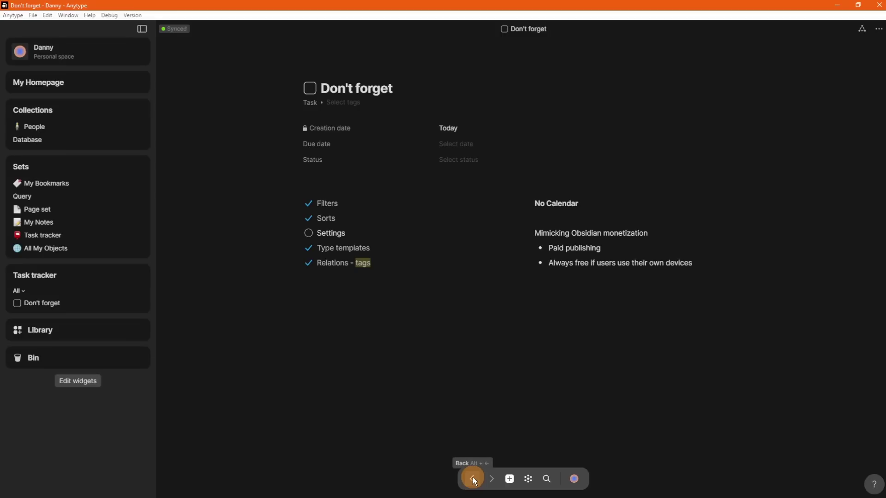
- In the preferences, look at the default object type choices and set the spellcheck language to English (United Kingdom)
click(576, 479)
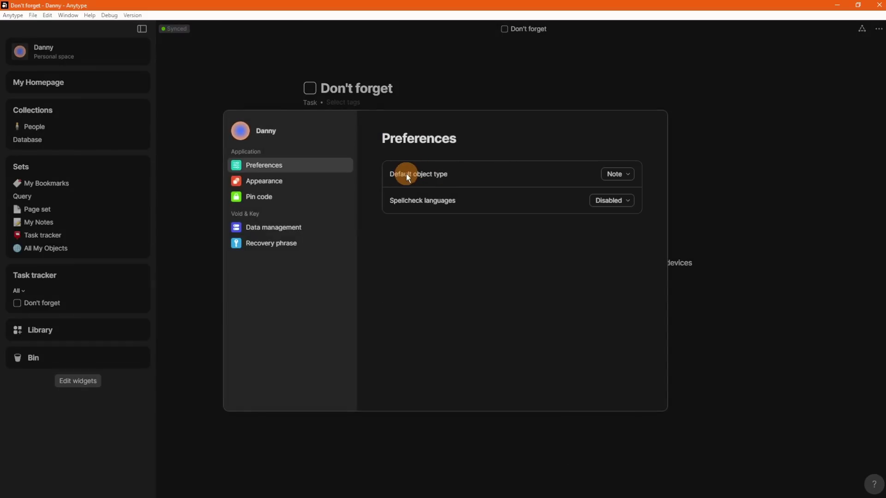
click(617, 175)
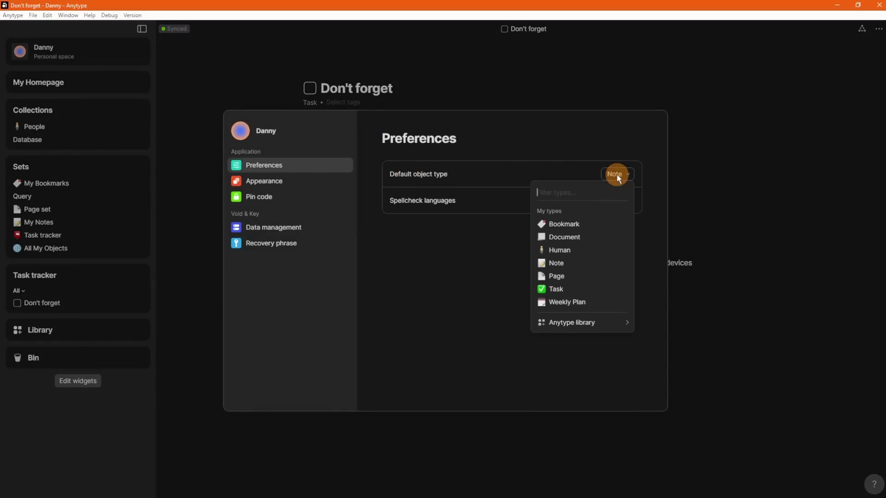
click(486, 177)
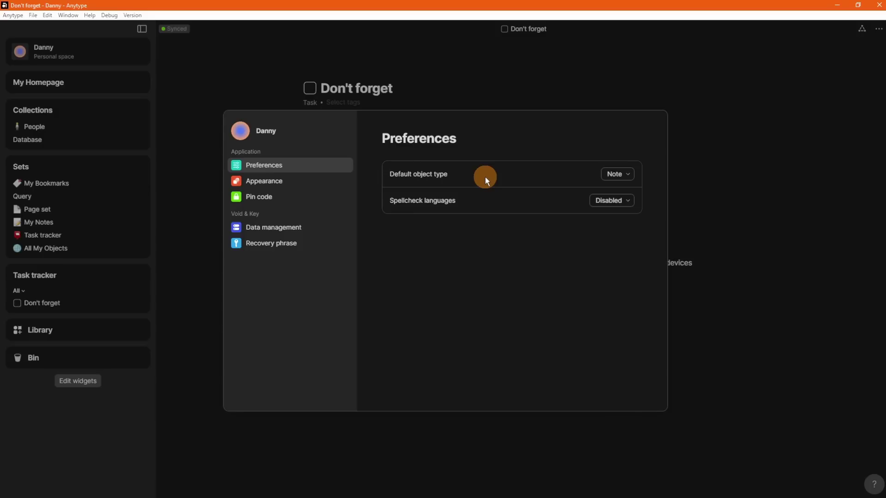
click(604, 201)
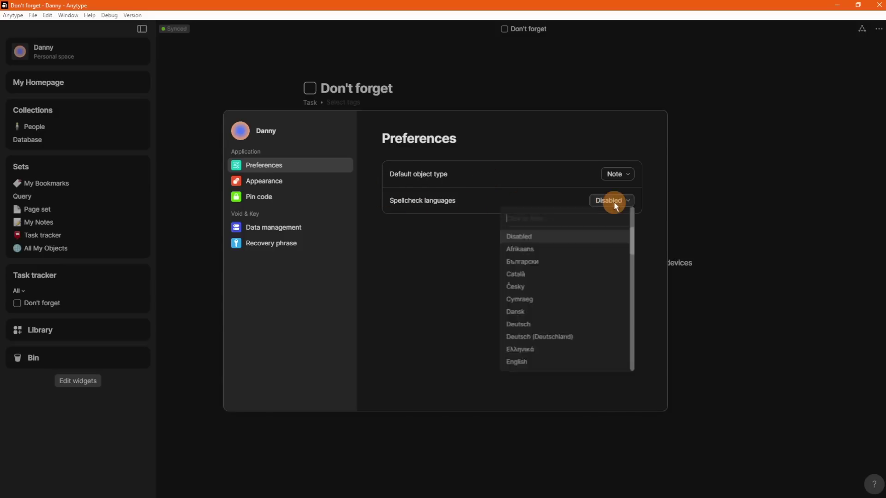
scroll(570, 324, down, 1)
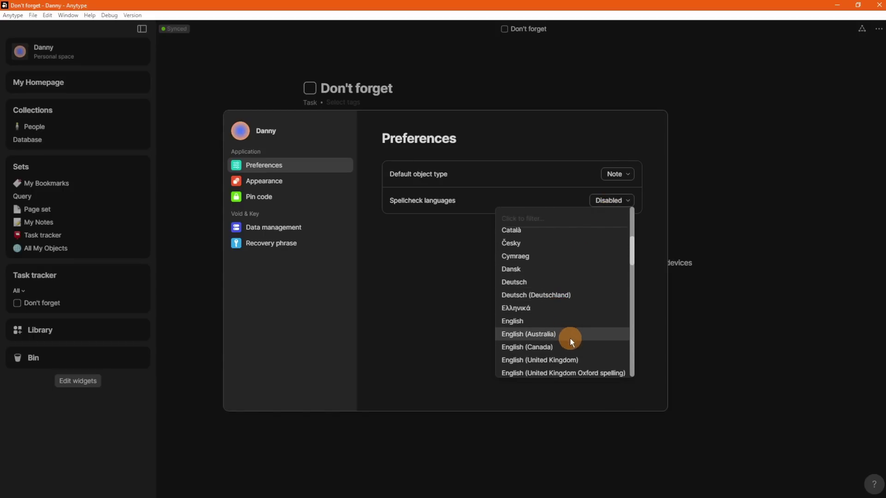
click(572, 359)
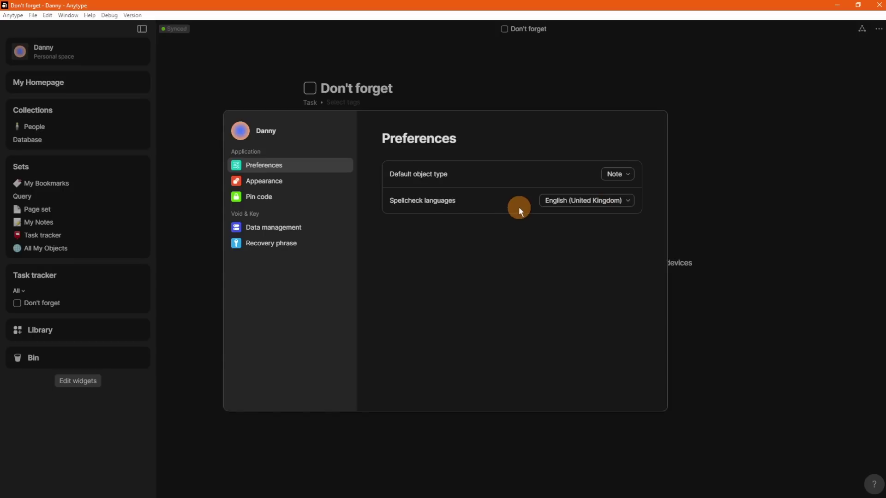
click(741, 227)
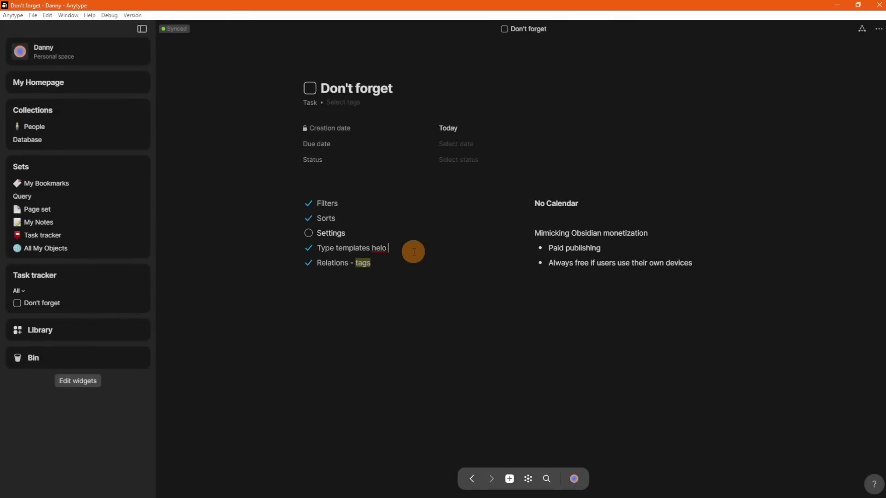
- View the Appearance, Pin code and Recovery phrase settings, and return to the Don't forget task
key(ctrl+comma)
click(247, 181)
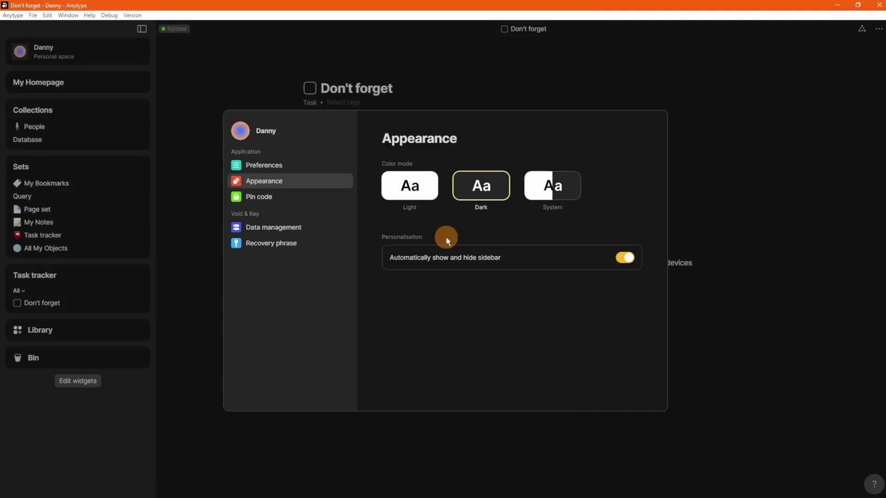
click(282, 197)
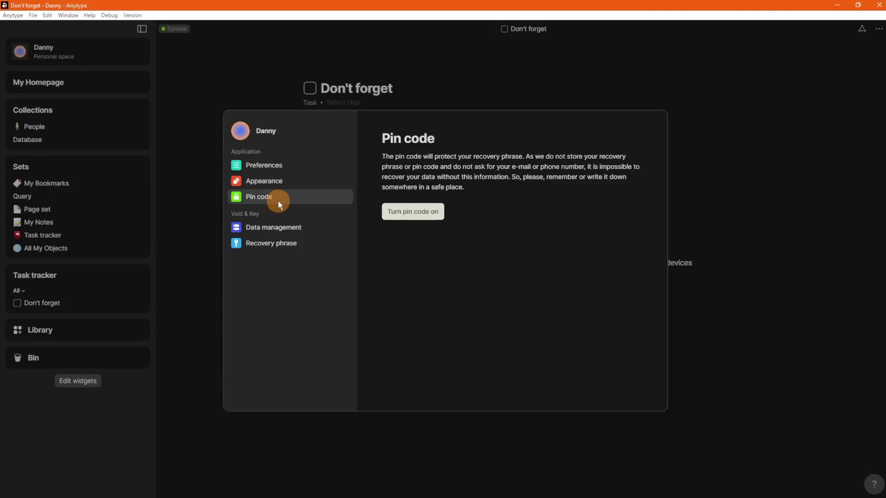
click(256, 243)
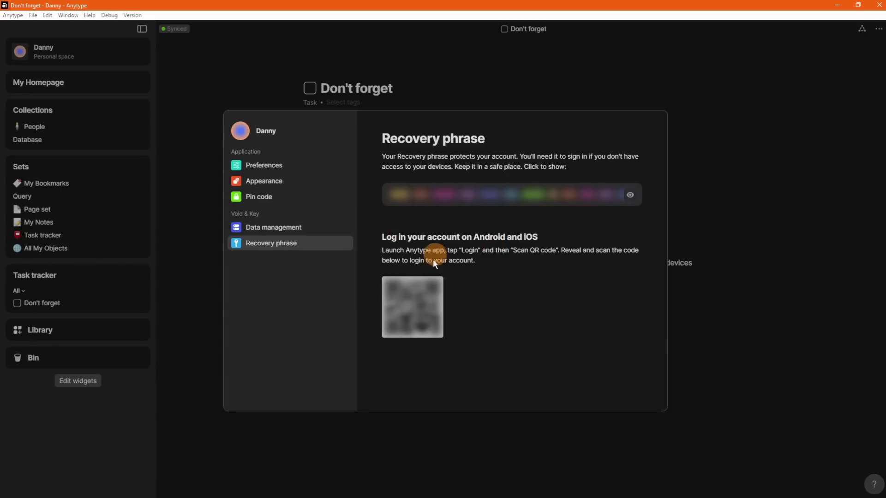
click(411, 63)
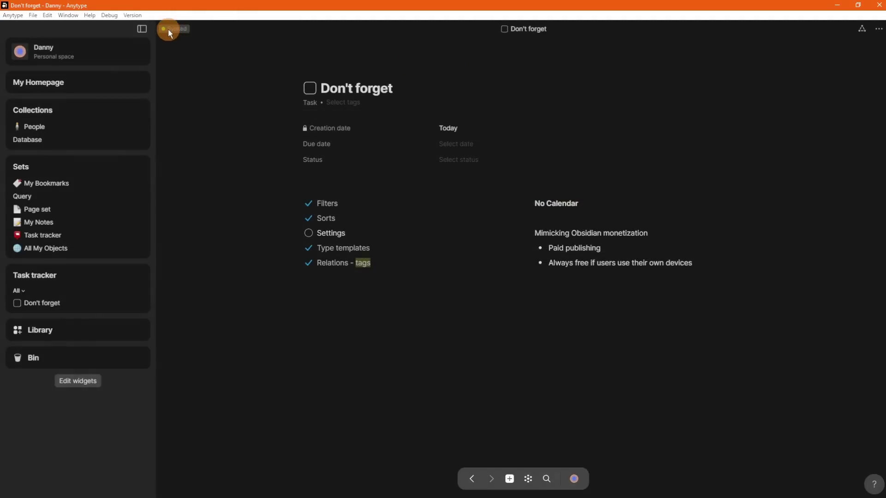
mouse_move(176, 28)
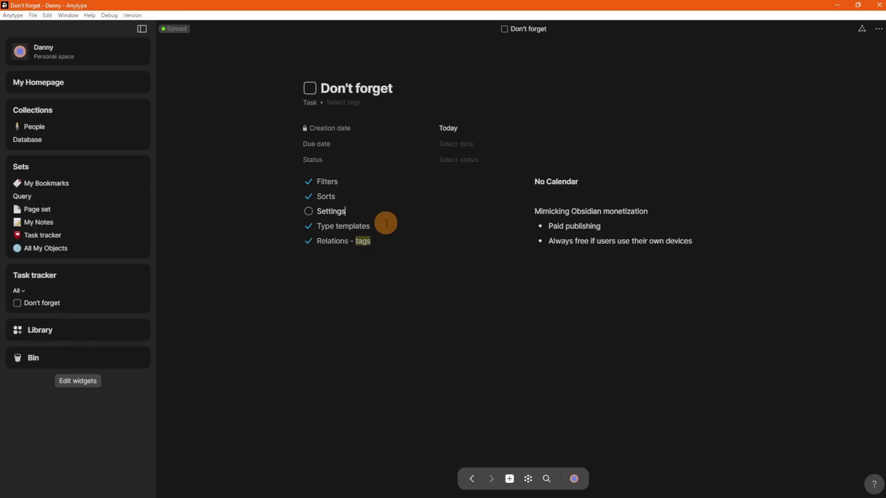
- Tick off Settings in the checklist, then mark the whole Don't forget task as done
drag(647, 211, 549, 211)
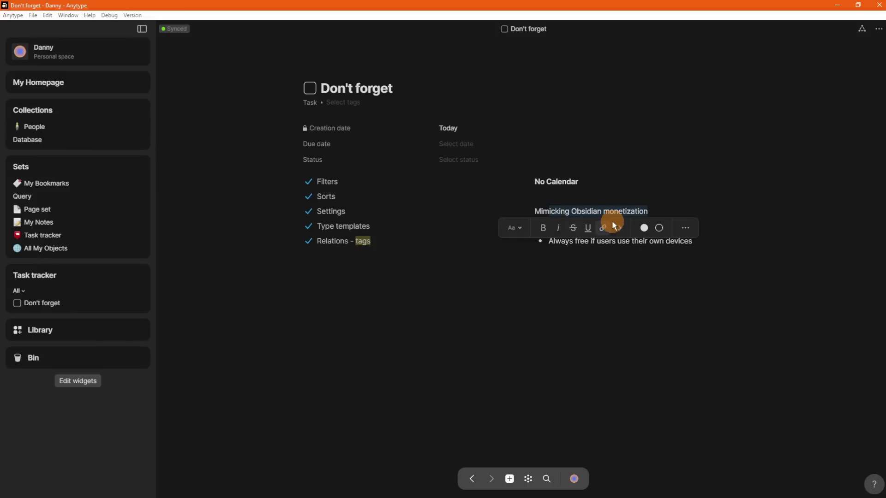
drag(601, 226, 698, 239)
click(548, 241)
click(654, 239)
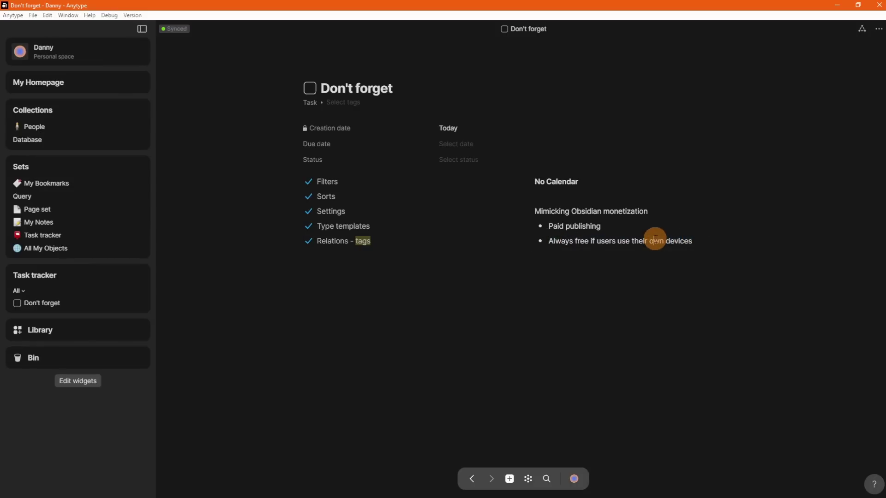
click(638, 226)
click(309, 87)
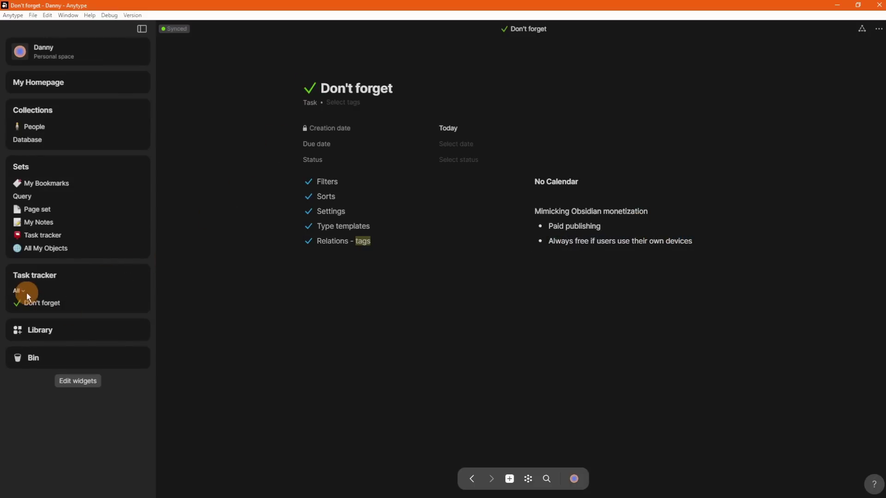
- Return to My Homepage and read the Anytype lexicon's definitions from Object through Templates
key(alt+Left)
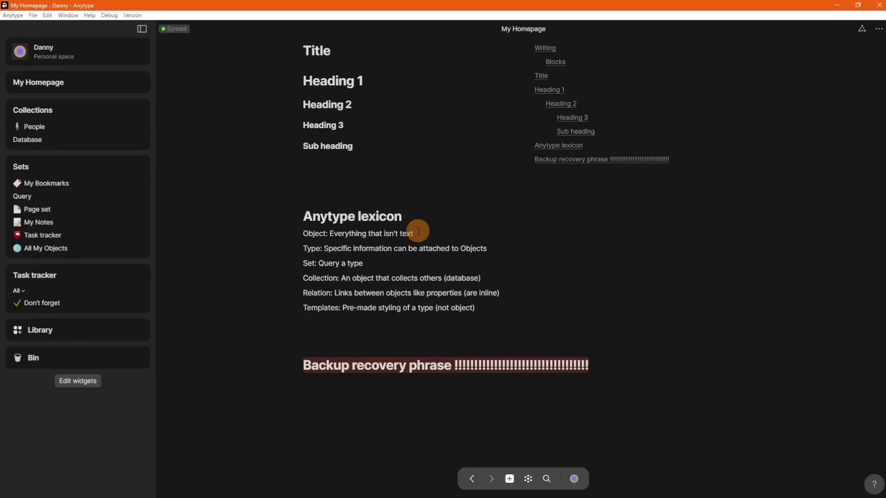
click(365, 248)
click(311, 248)
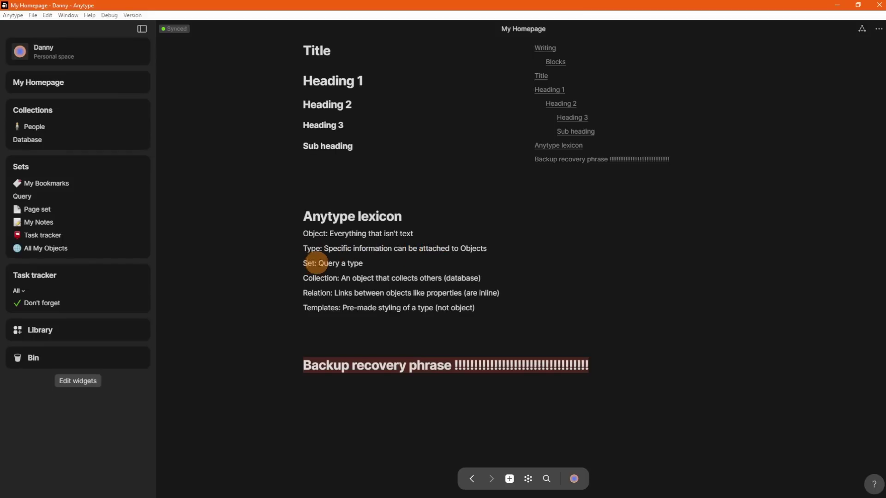
click(324, 263)
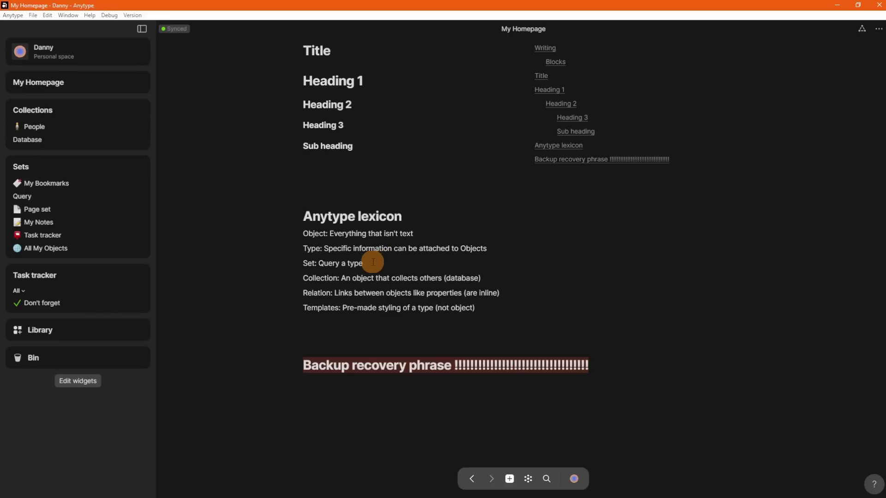
click(351, 278)
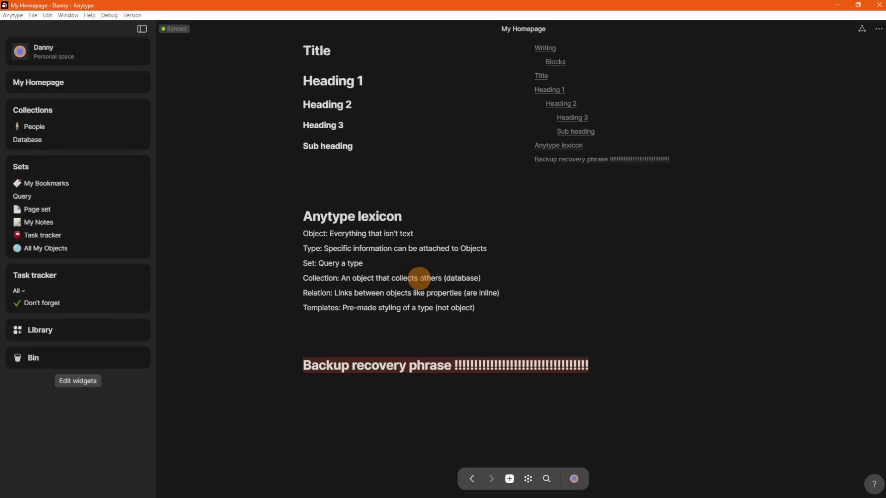
click(340, 292)
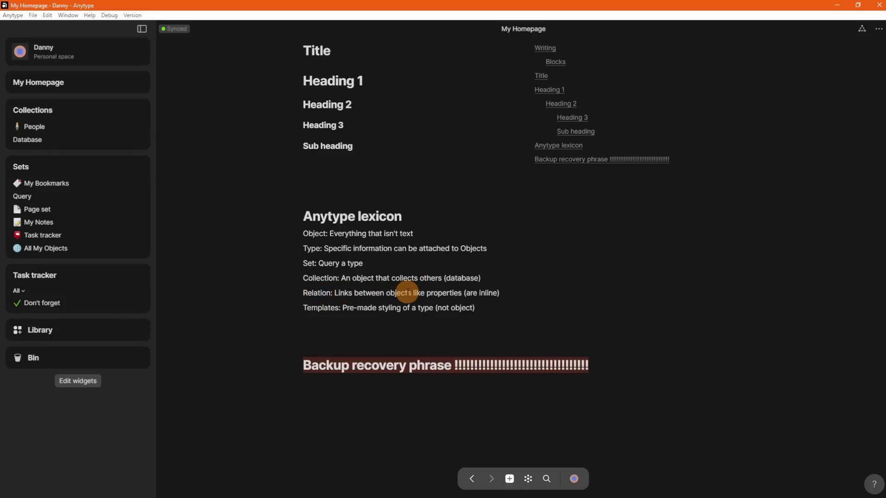
drag(500, 292, 463, 292)
click(431, 295)
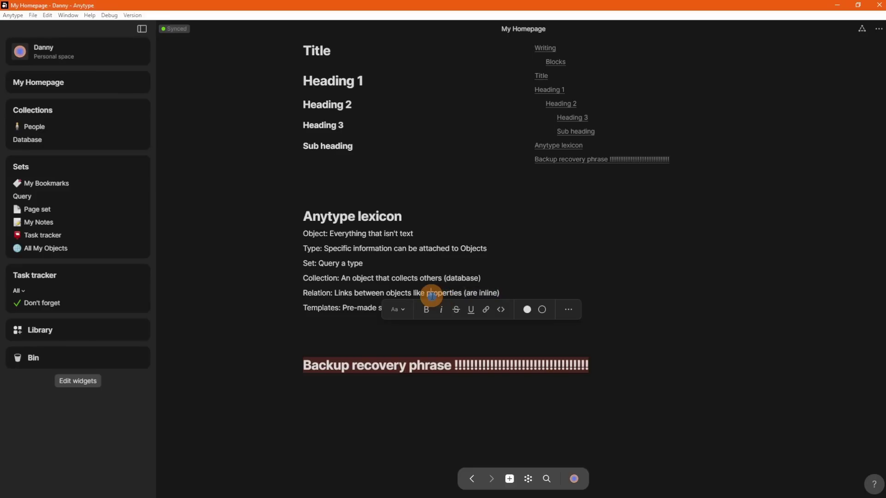
double_click(332, 308)
click(368, 308)
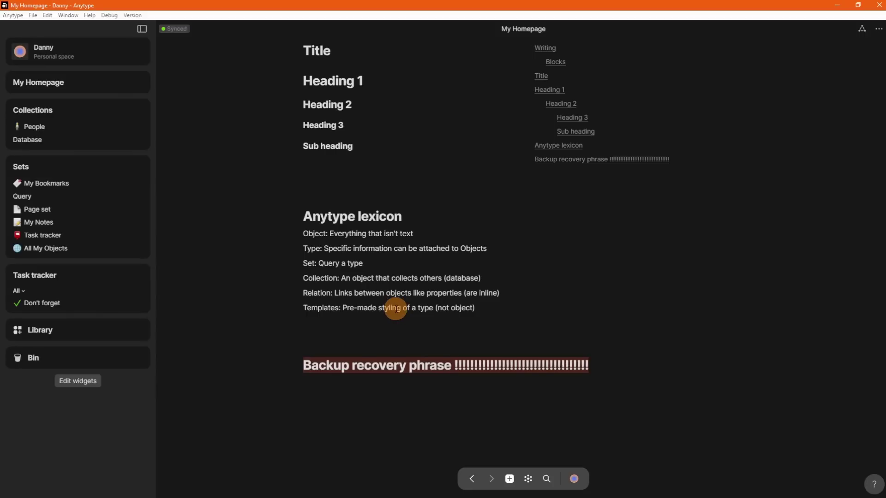
- Review the whole My Homepage page, from the Writing and Blocks sections to the Backup recovery phrase heading
scroll(395, 309, up, 15)
scroll(439, 257, down, 5)
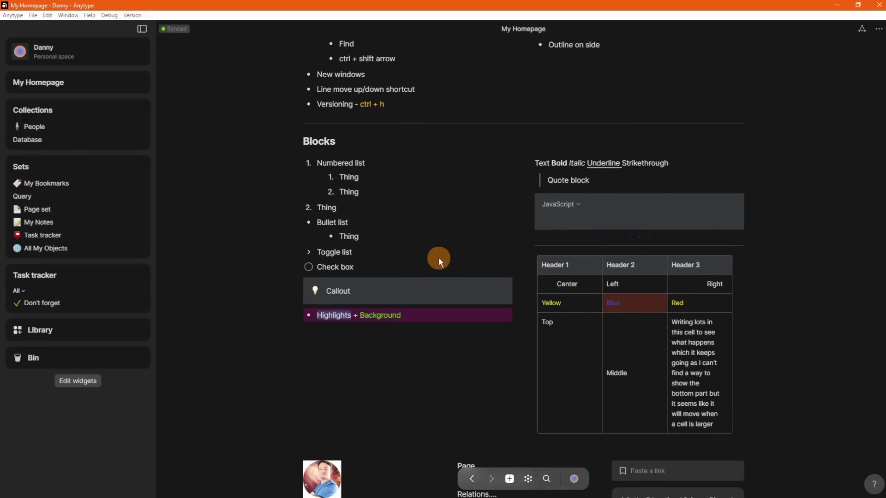
scroll(438, 257, down, 10)
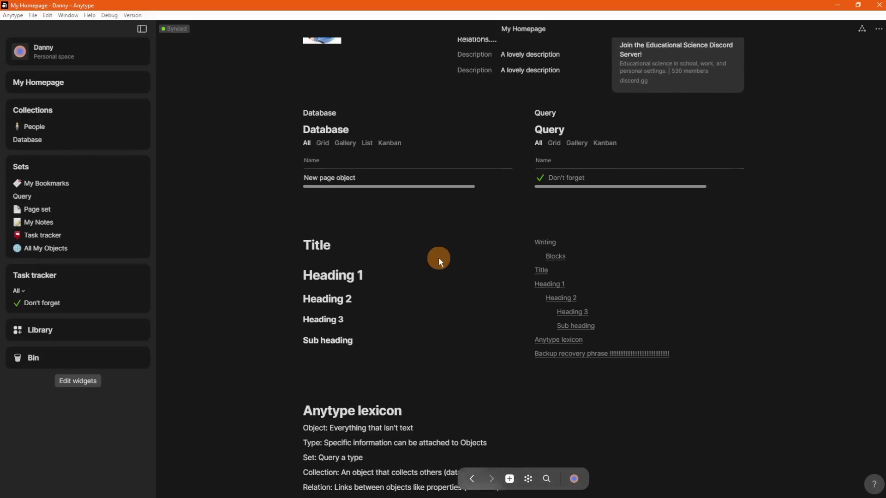
scroll(438, 259, down, 1)
scroll(438, 258, down, 5)
scroll(521, 251, up, 15)
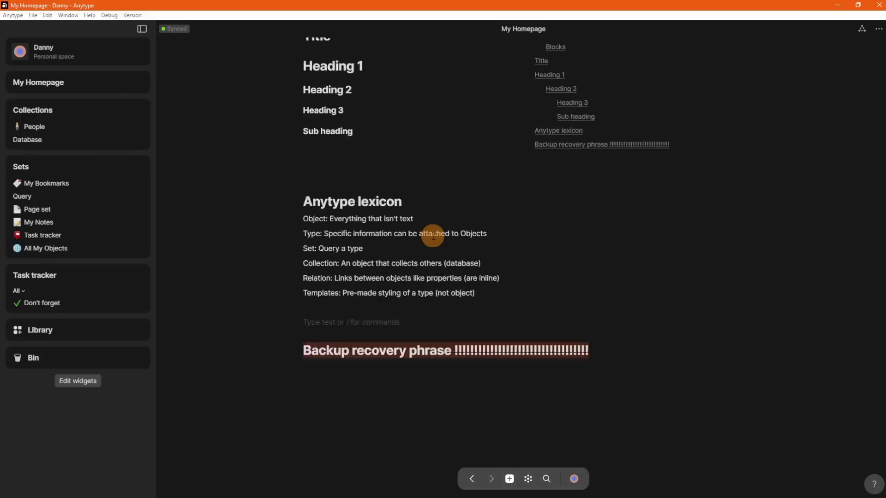
scroll(432, 238, down, 15)
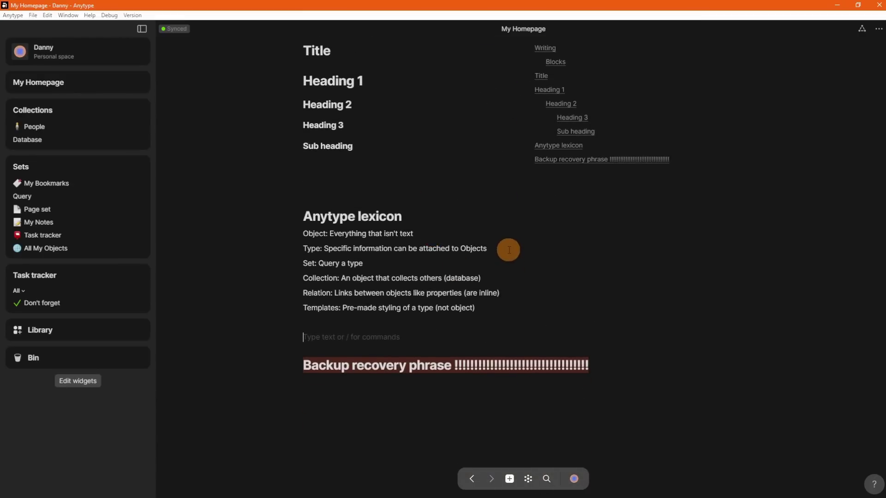
scroll(415, 229, up, 15)
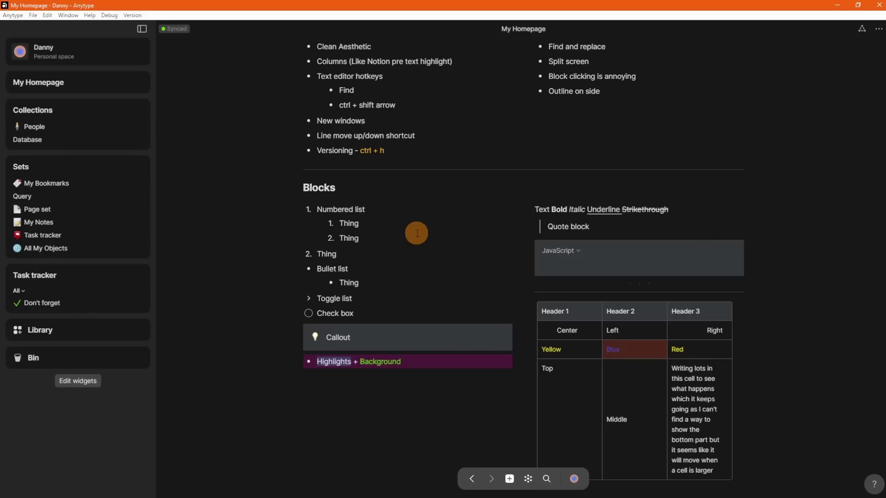
scroll(422, 229, up, 4)
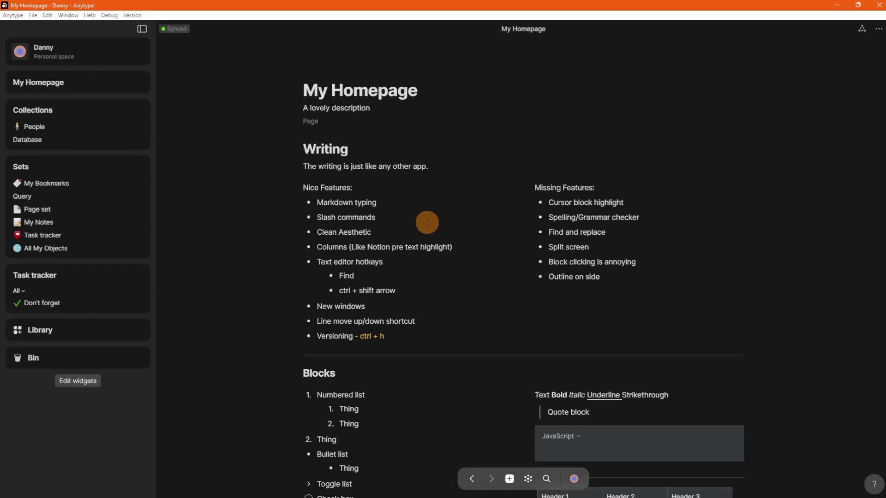
scroll(428, 222, down, 7)
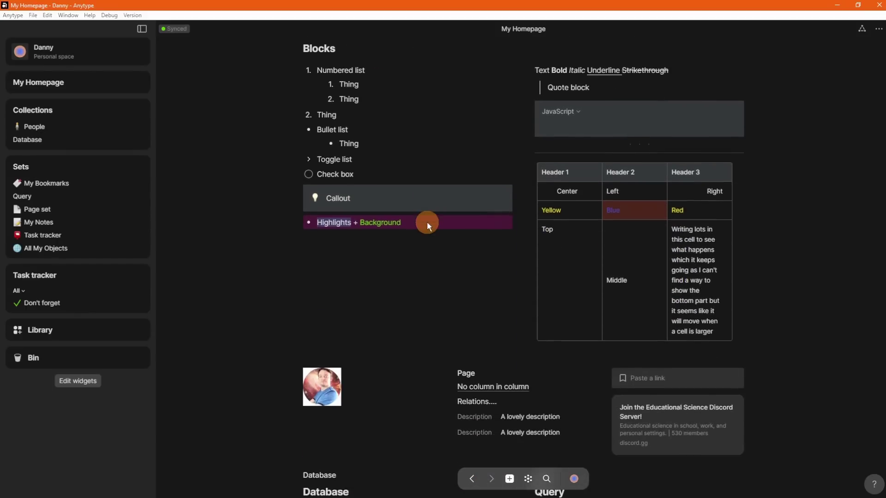
scroll(427, 223, down, 10)
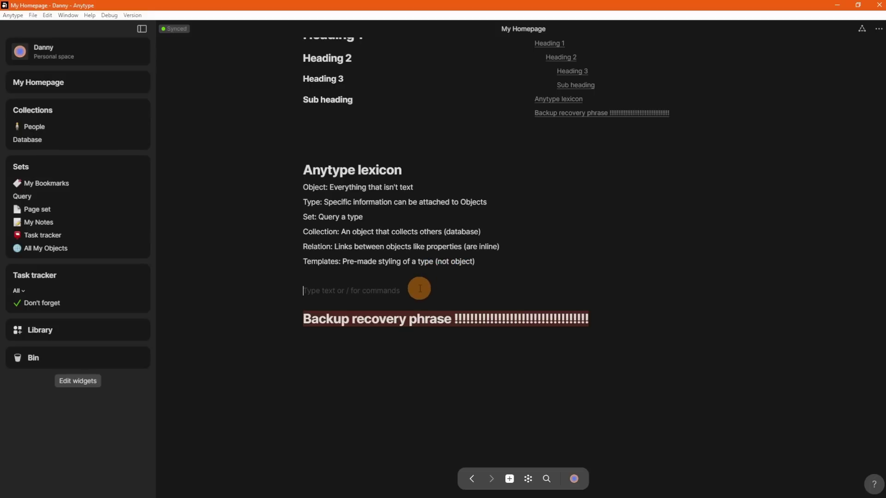
scroll(420, 288, down, 2)
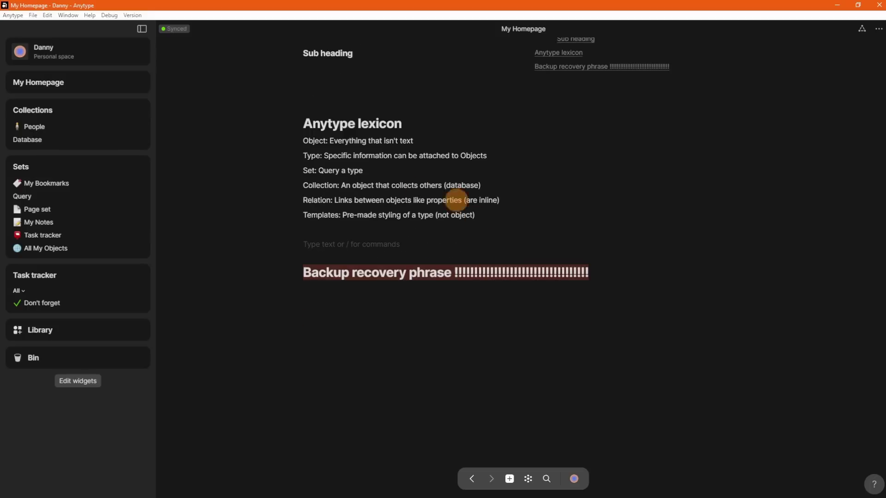
scroll(409, 240, down, 1)
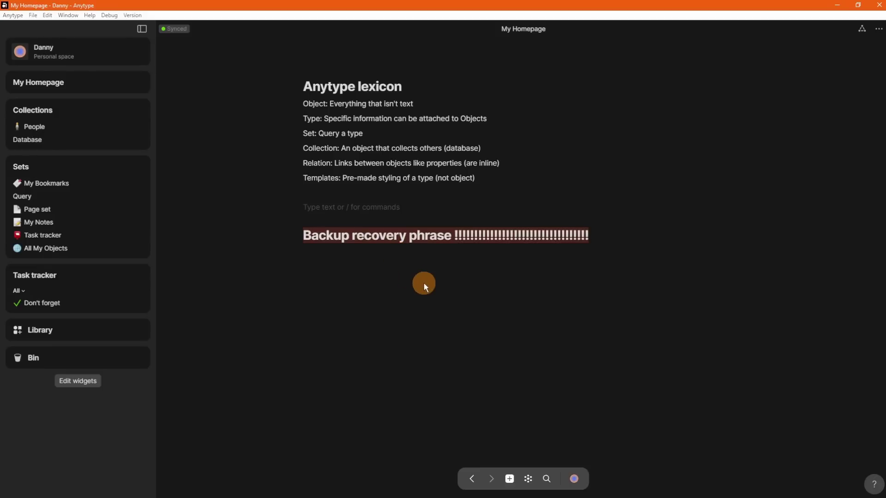
scroll(419, 284, up, 2)
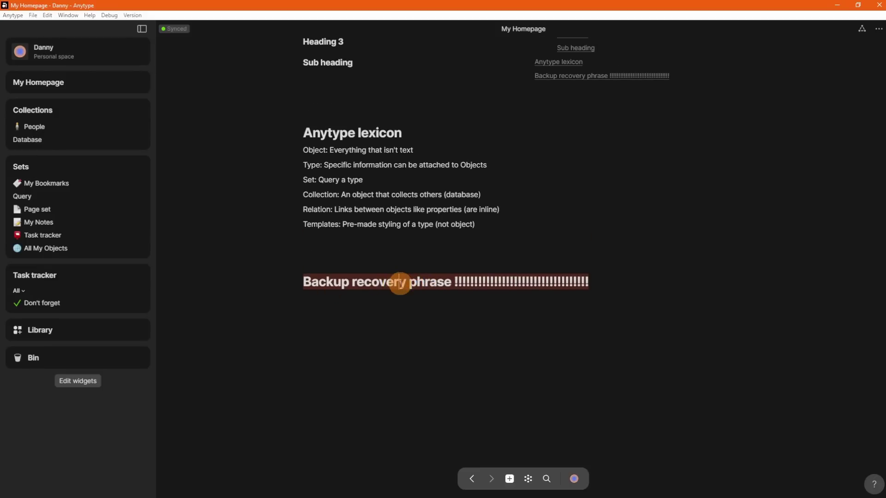